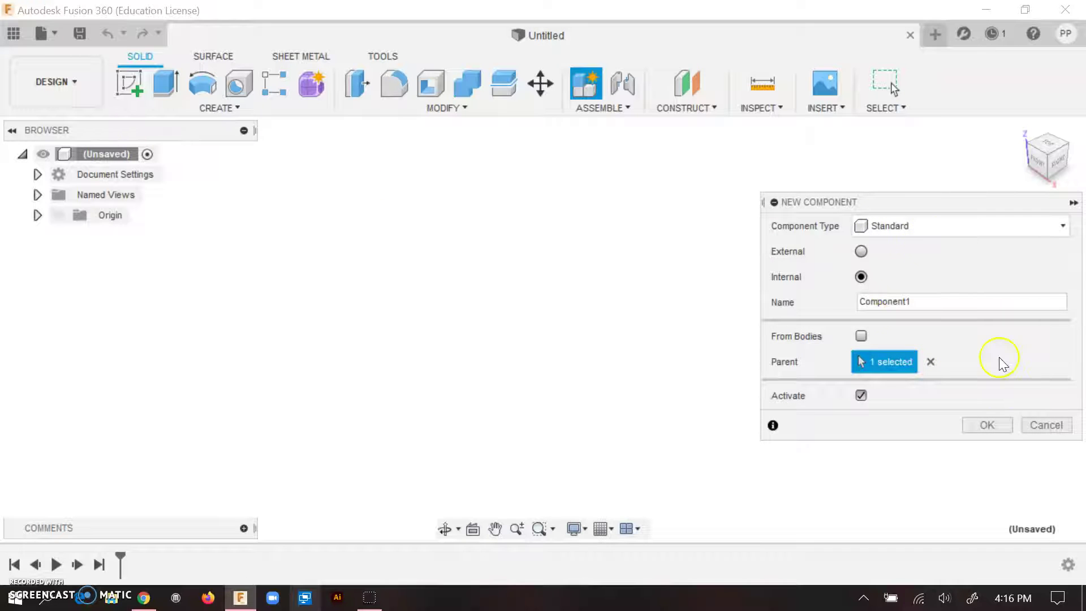
# - Create a standard internal component and start a sketch on the horizontal XY origin plane
pyautogui.click(988, 426)
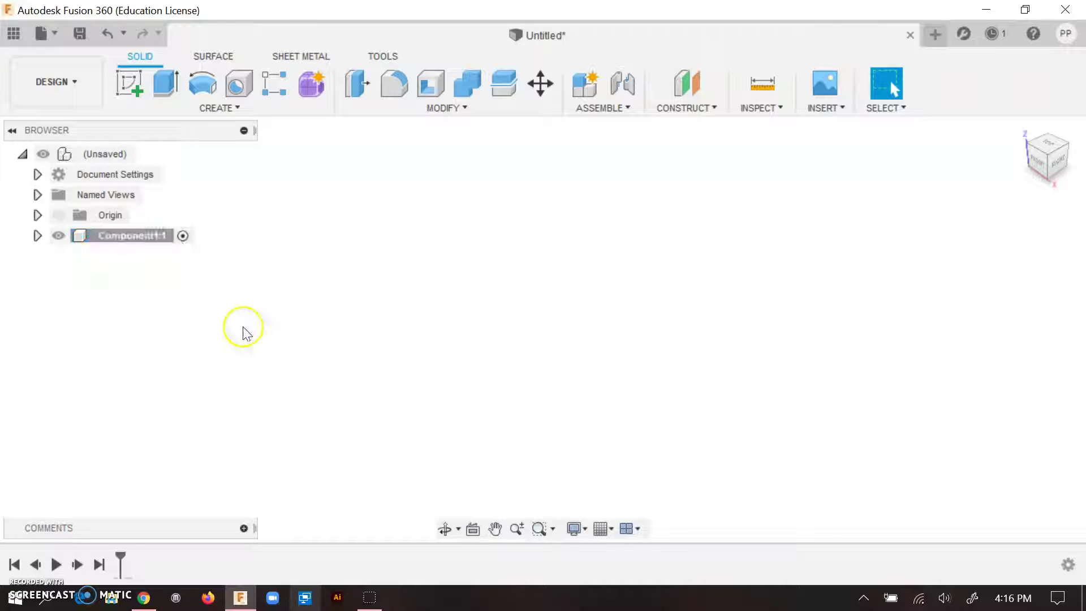
pyautogui.click(129, 84)
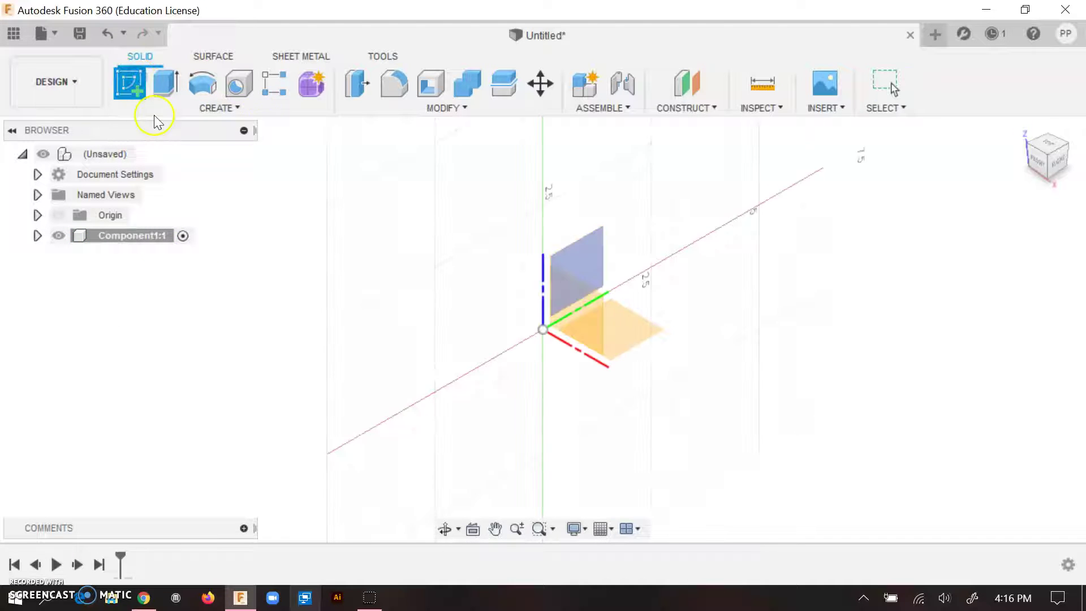
pyautogui.click(650, 348)
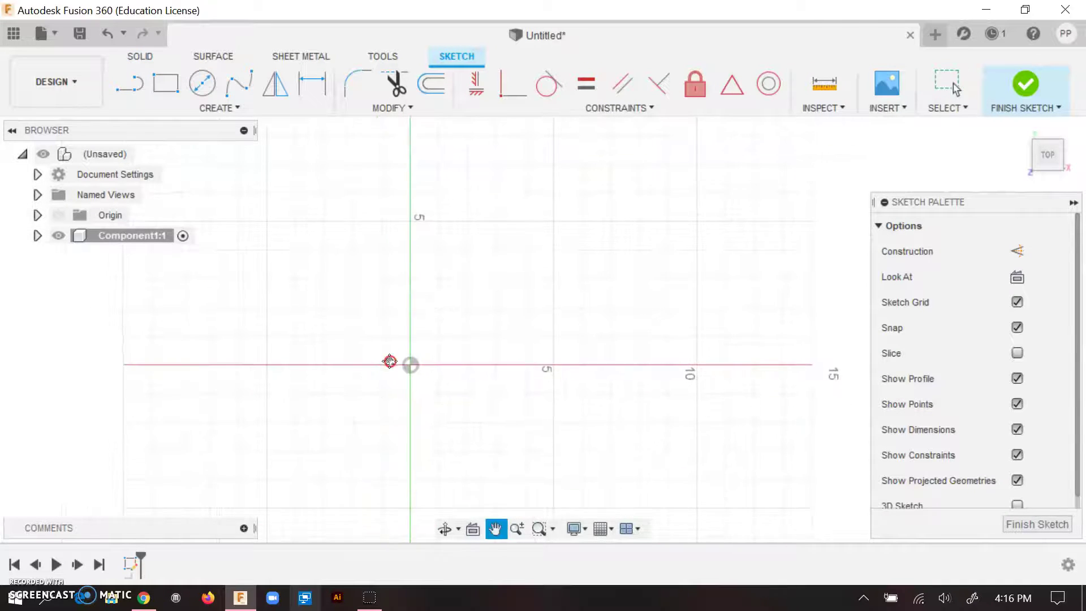
# - Sketch a two-point rectangle 8 in wide and 6 in high, above the origin in the positive quadrant
pyautogui.click(165, 86)
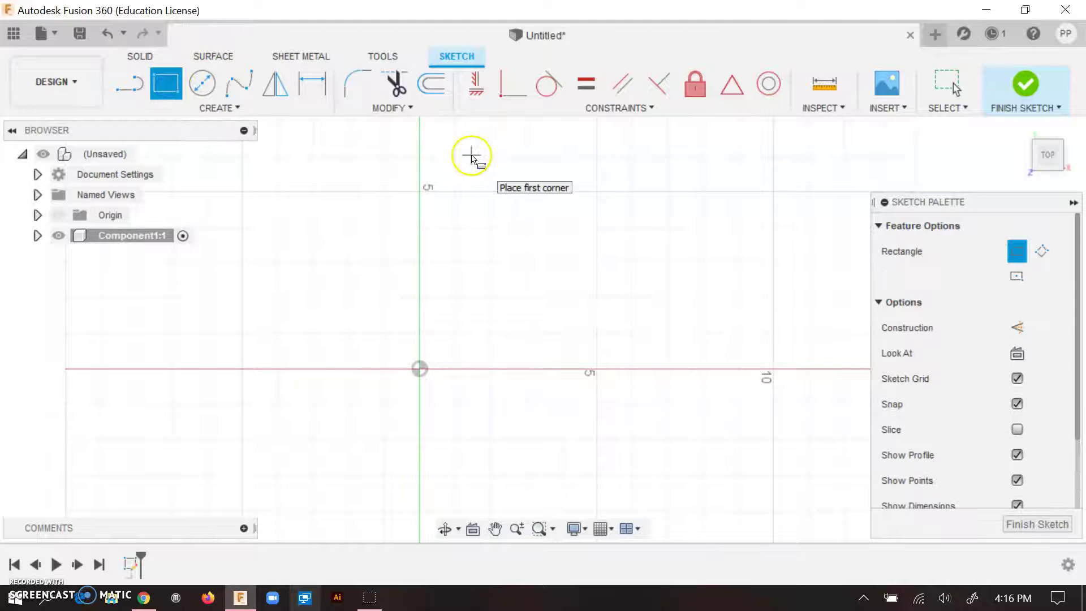
pyautogui.scroll(-3, 666, 338)
pyautogui.moveTo(623, 308); pyautogui.dragTo(475, 480, button='middle')
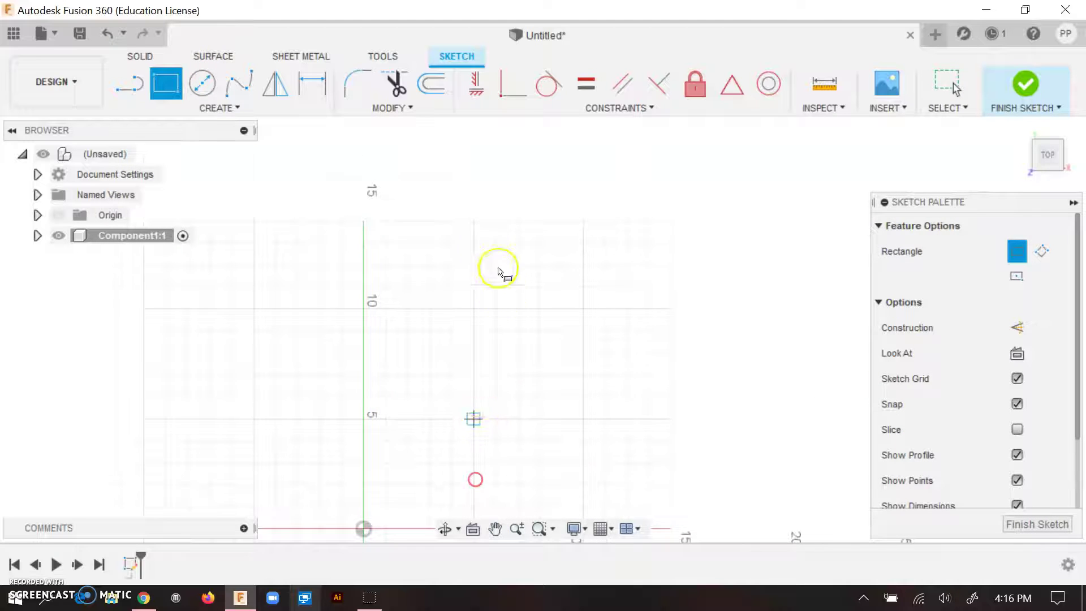
pyautogui.click(482, 241)
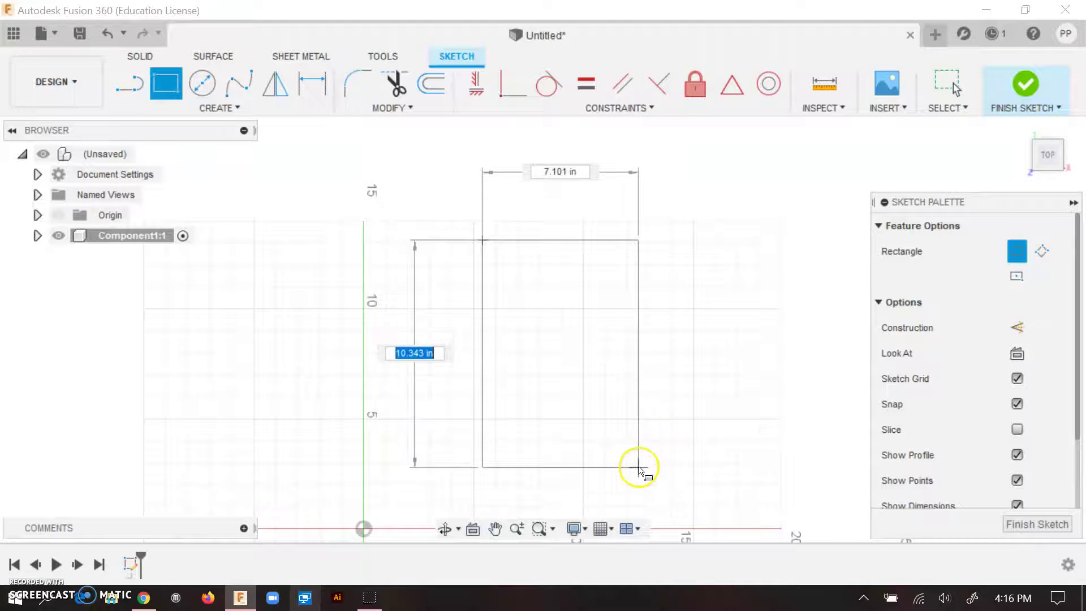
pyautogui.press('Tab')
pyautogui.write('8')
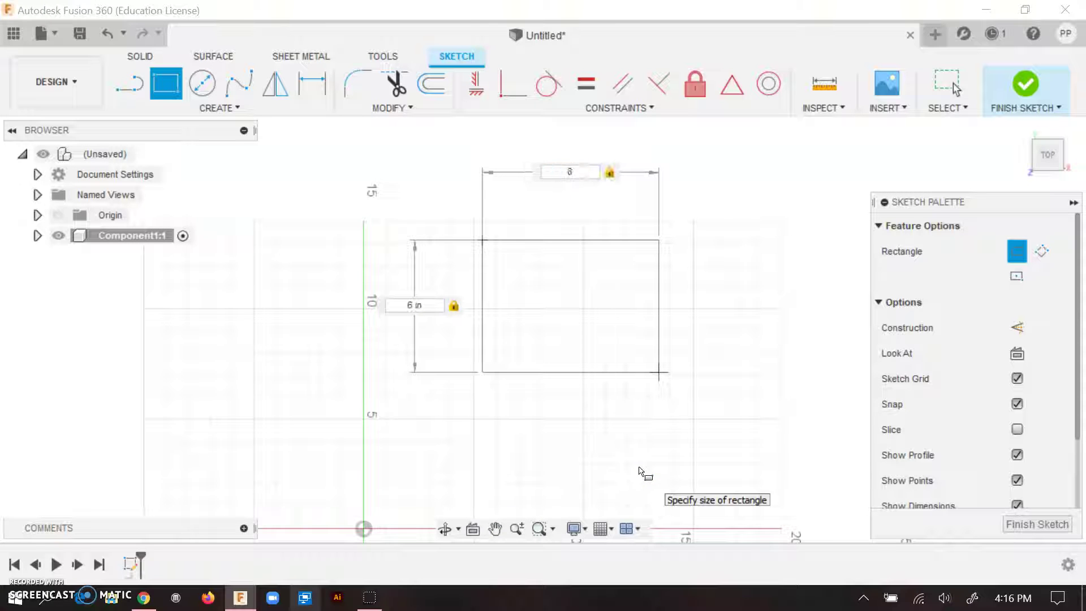
pyautogui.press('Return')
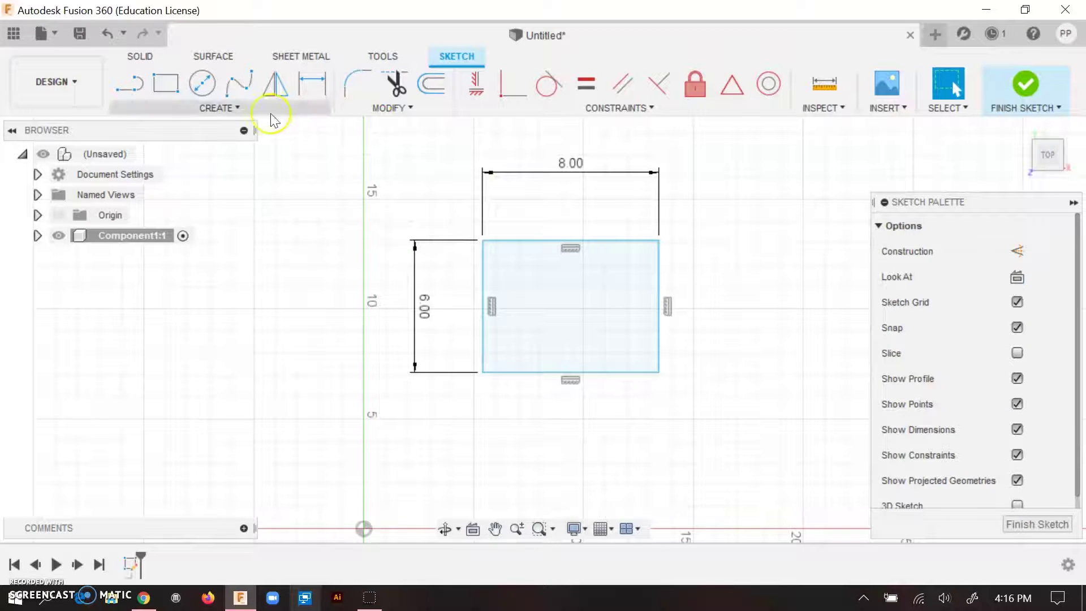
# - Sketch a second rectangle about 6.6 in high, starting inside the first and extending past its lower-right corner
pyautogui.click(165, 84)
pyautogui.click(537, 296)
pyautogui.click(716, 441)
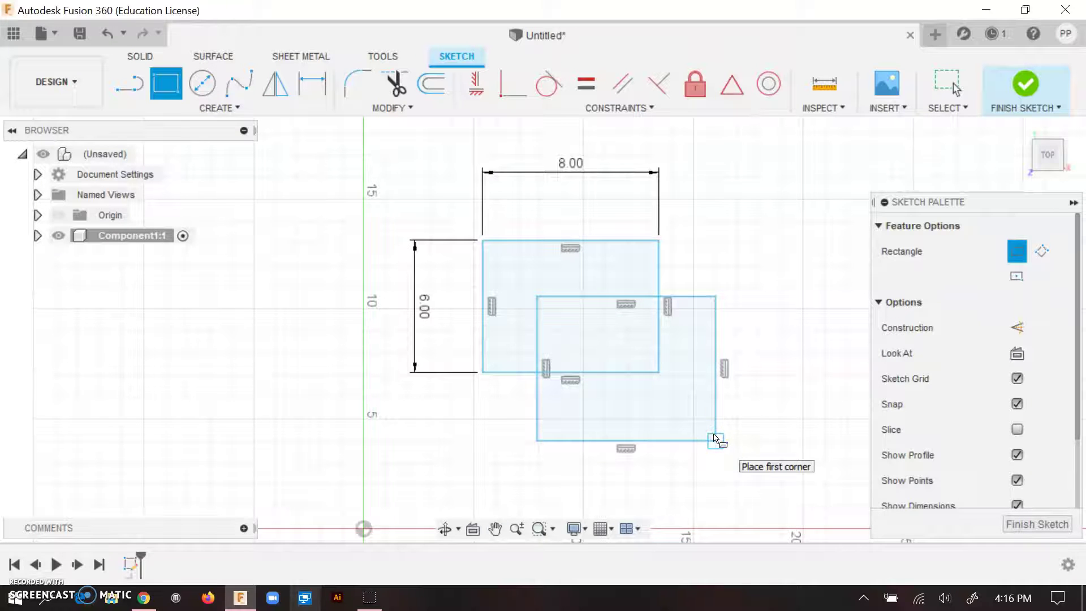
pyautogui.press('Escape')
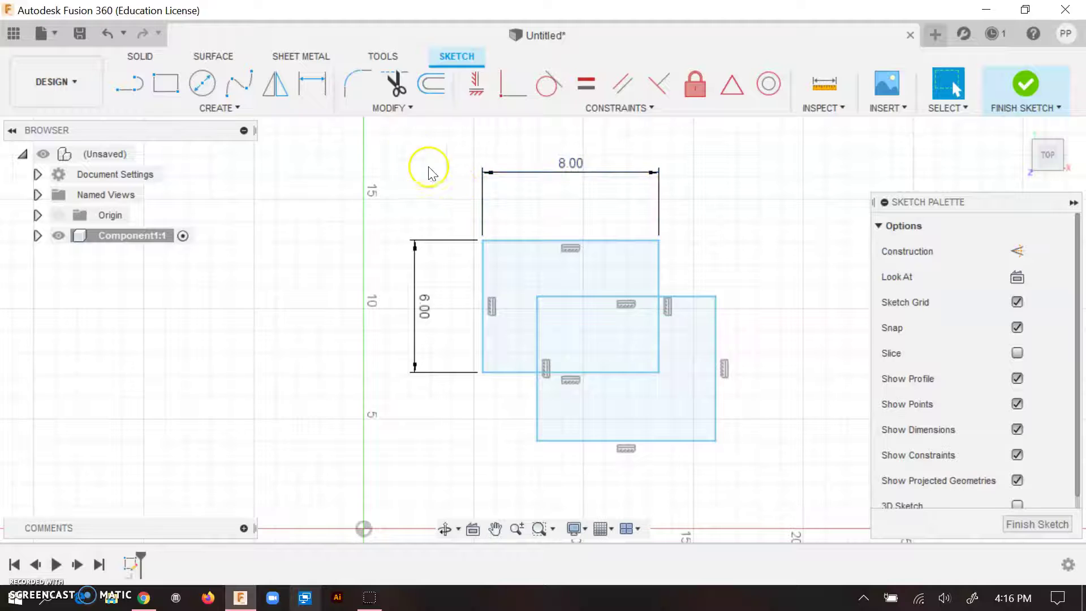
# - Dimension the distance between the top edges of the two rectangles to 2 in
pyautogui.click(311, 84)
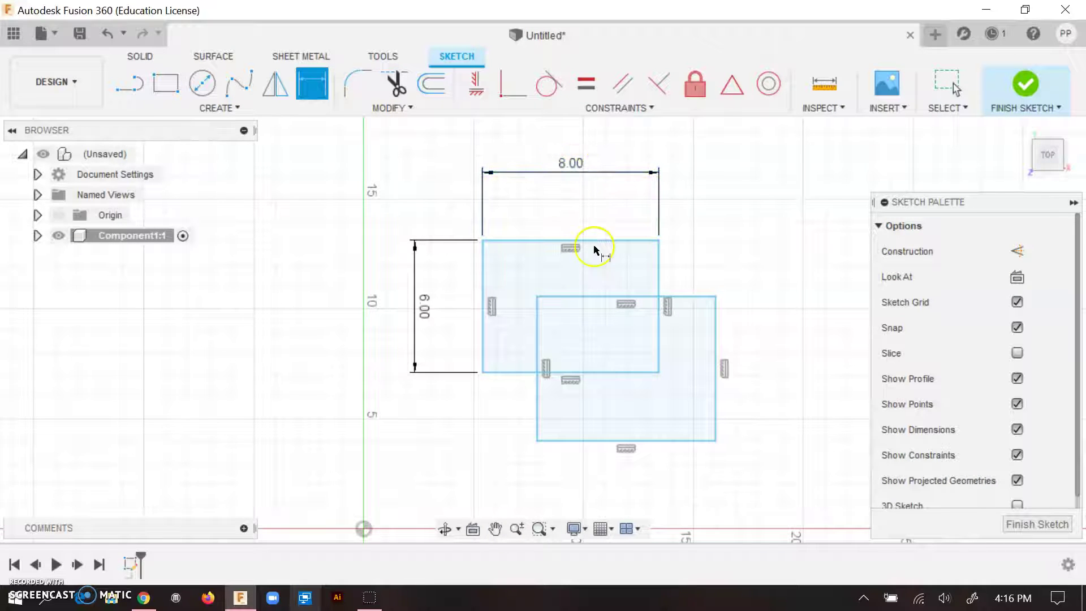
pyautogui.click(628, 306)
pyautogui.click(625, 241)
pyautogui.click(698, 252)
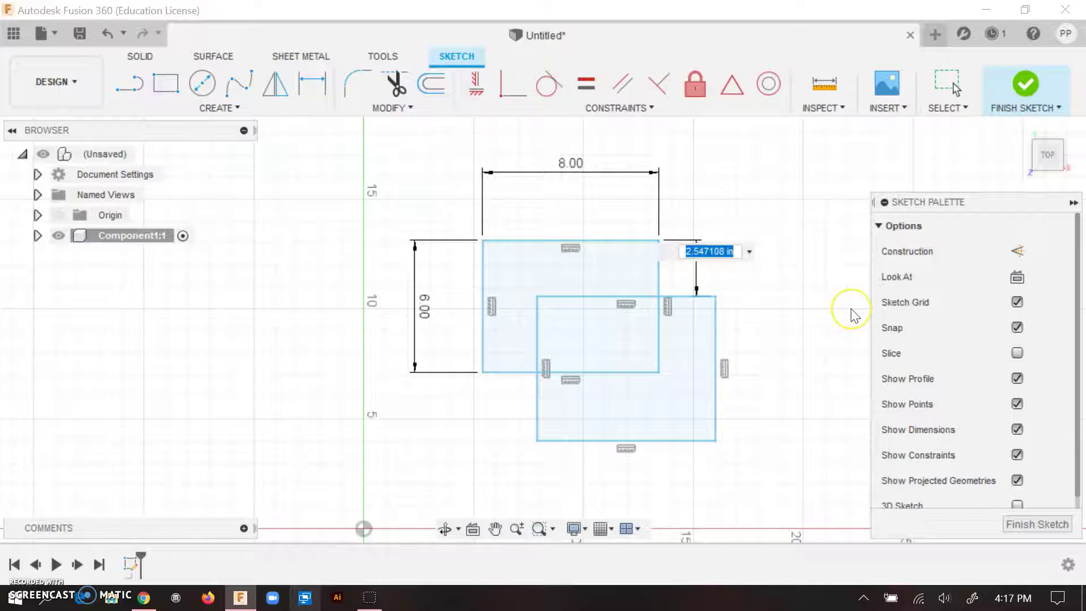
pyautogui.press('Return')
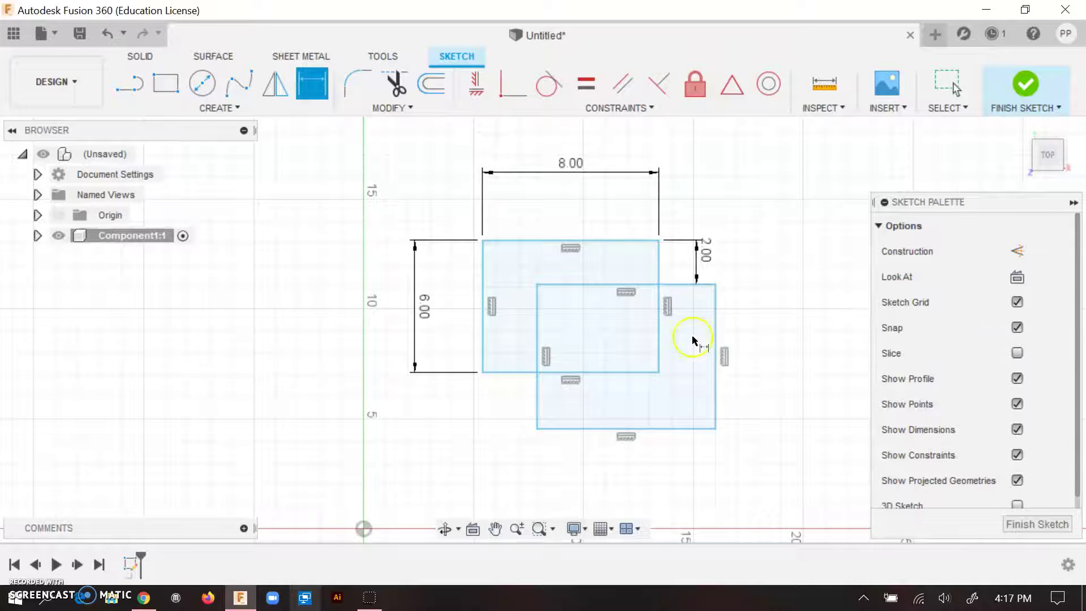
# - Dimension the distance between the left edges of the two rectangles to 2.5 in
pyautogui.click(536, 341)
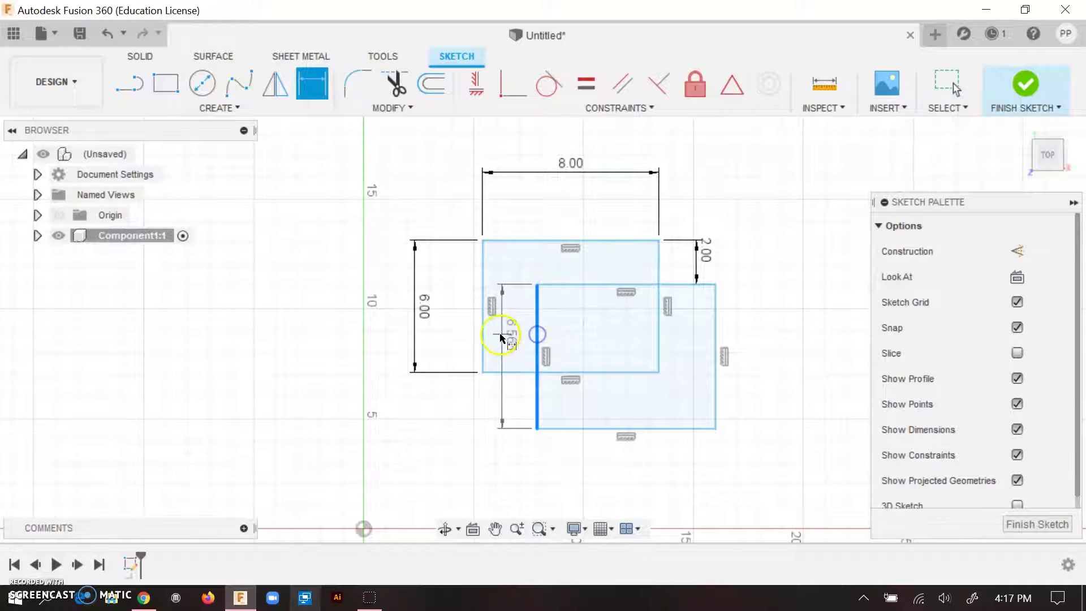
pyautogui.click(483, 335)
pyautogui.click(500, 405)
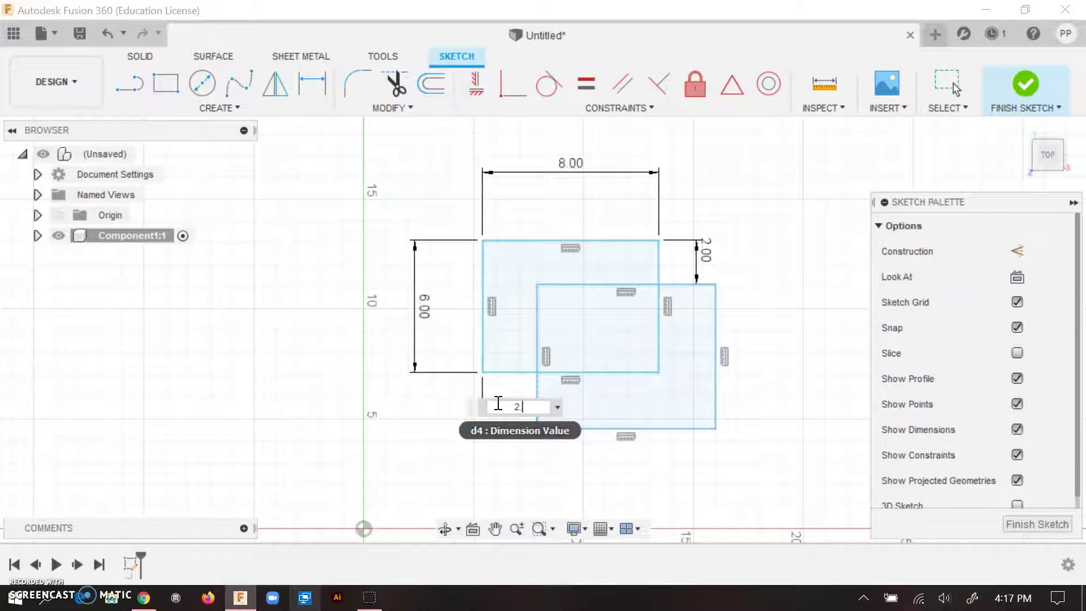
pyautogui.press('Return')
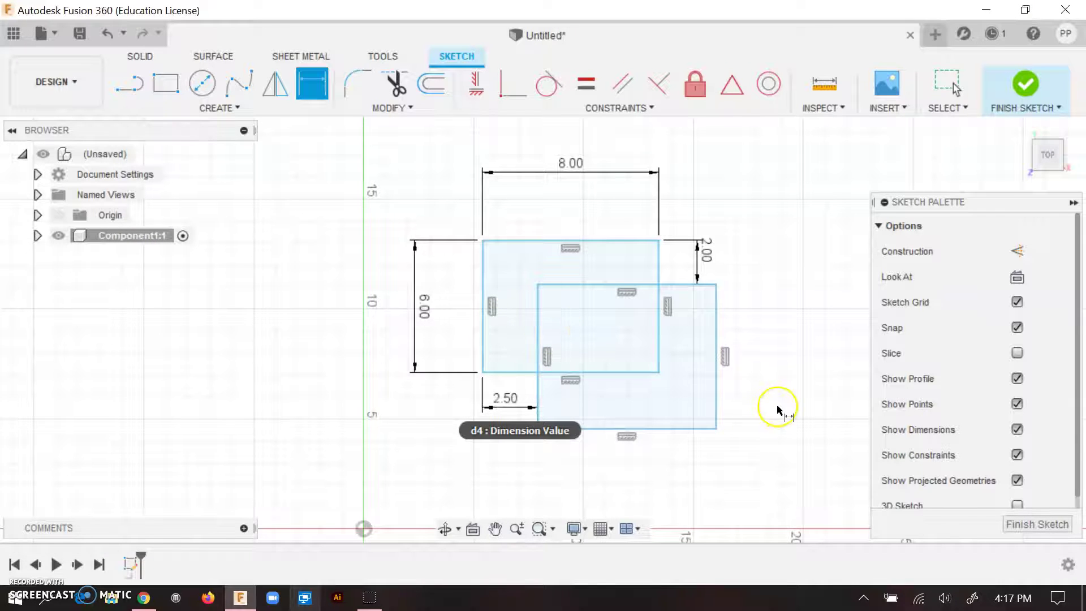
pyautogui.press('Escape')
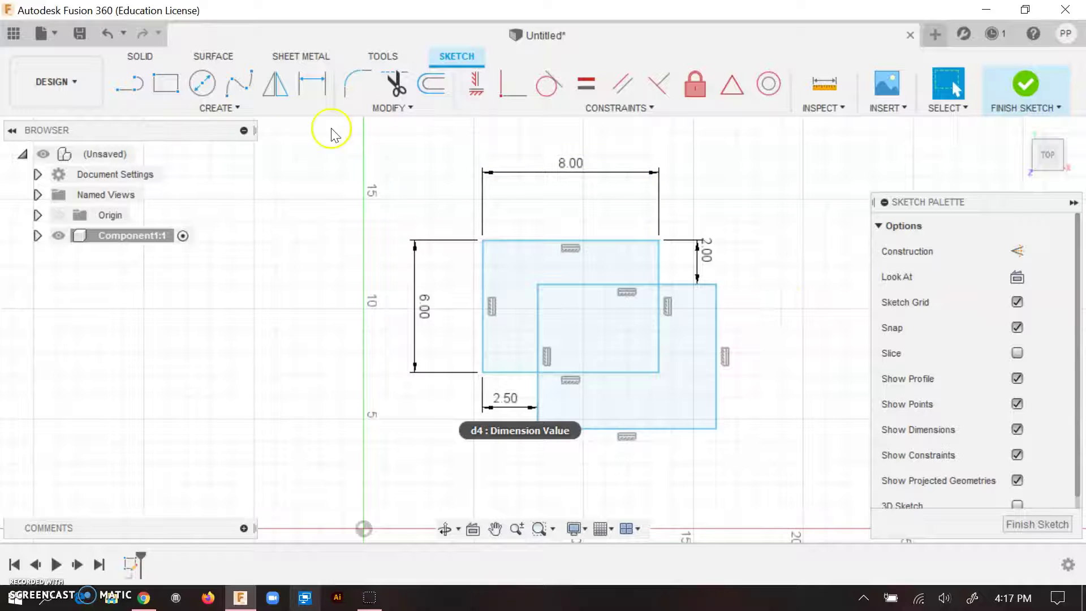
# - Trim the second rectangle's lines outside the first and the overlapping corner's outer edges, leaving an L-shaped profile
pyautogui.click(537, 326)
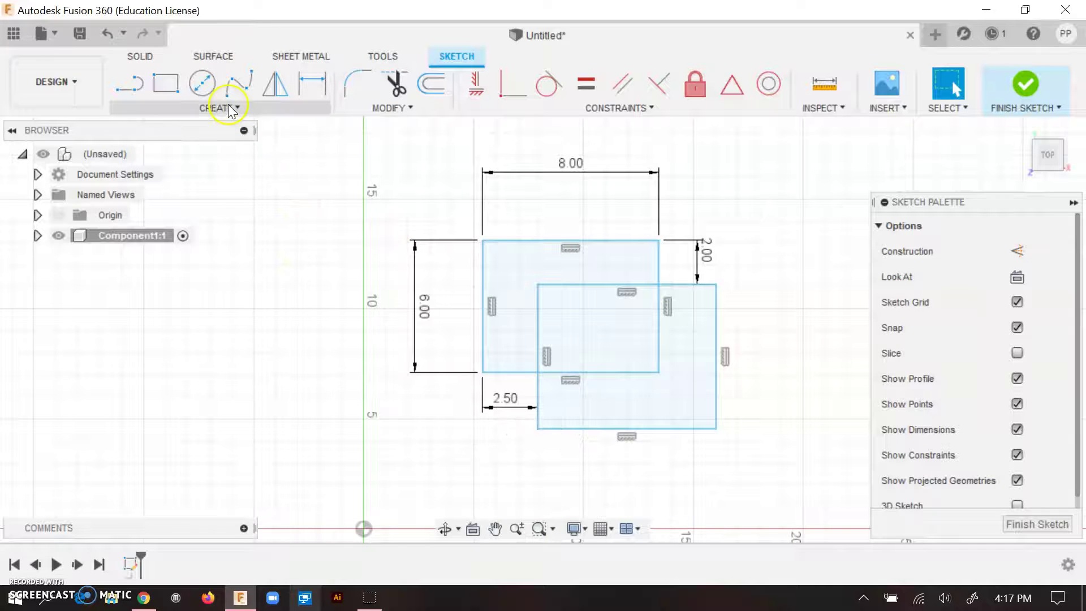
pyautogui.click(385, 113)
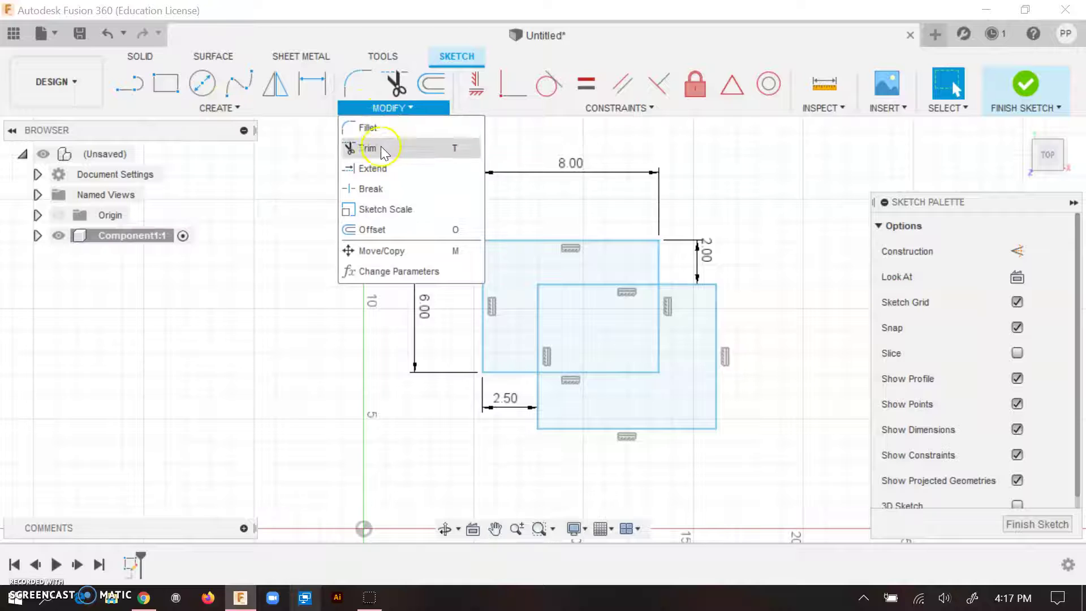
pyautogui.click(383, 169)
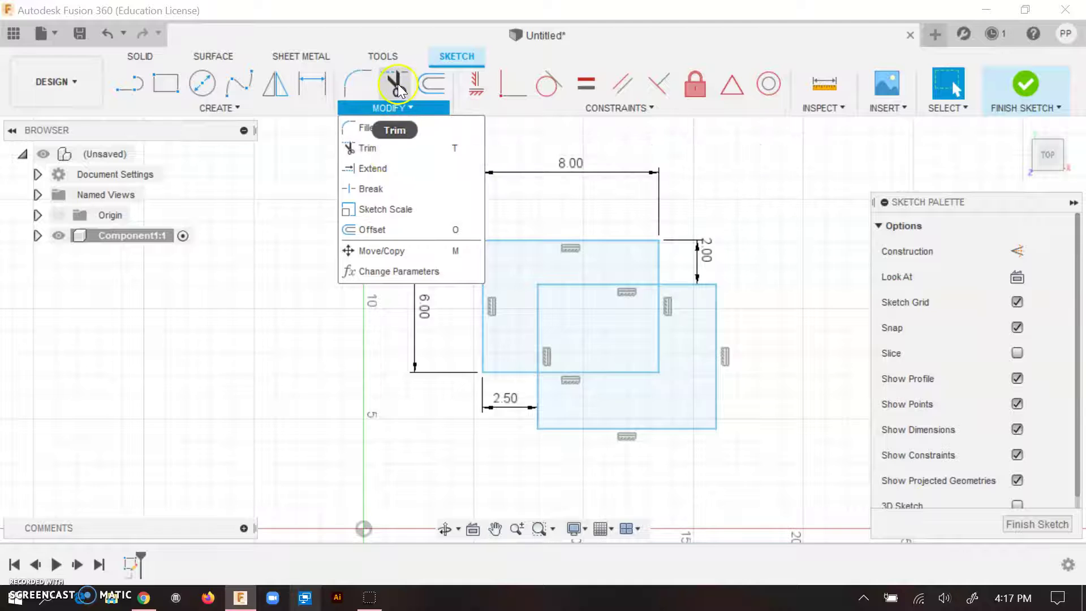
pyautogui.click(366, 147)
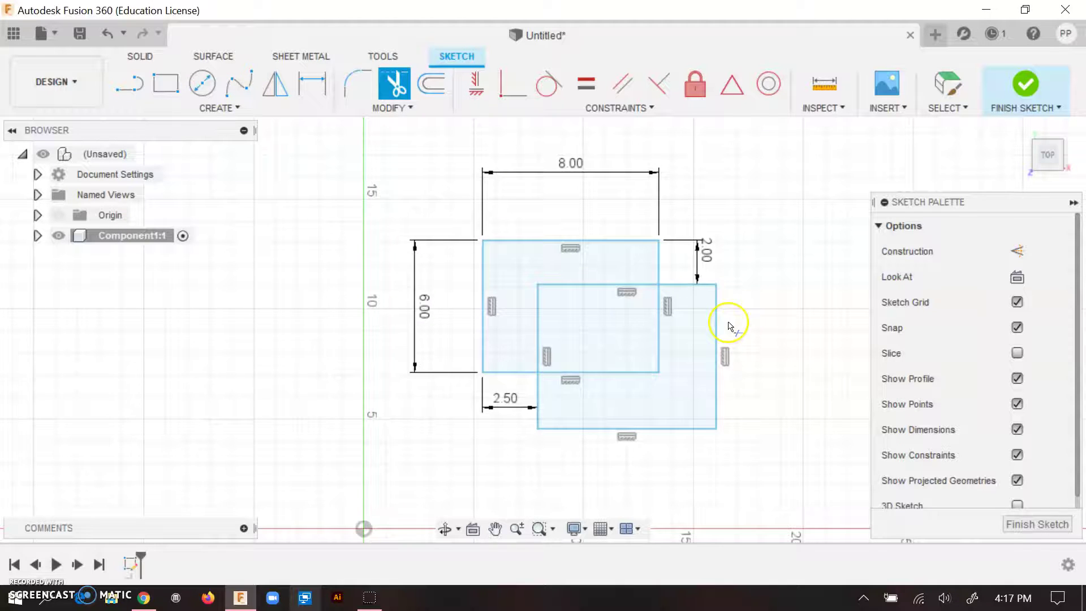
pyautogui.click(679, 284)
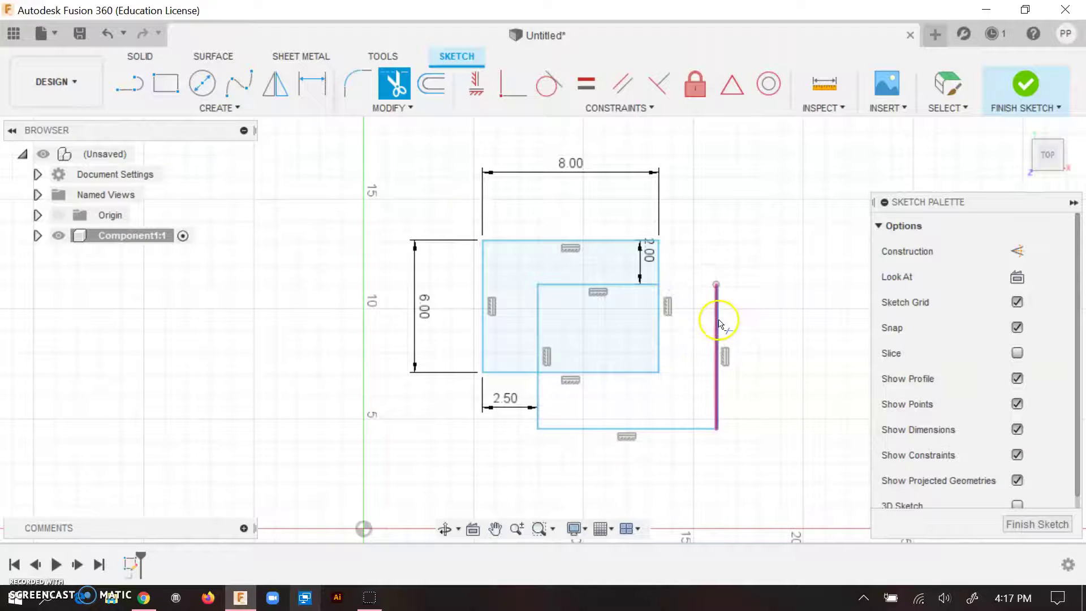
pyautogui.click(718, 323)
pyautogui.click(650, 429)
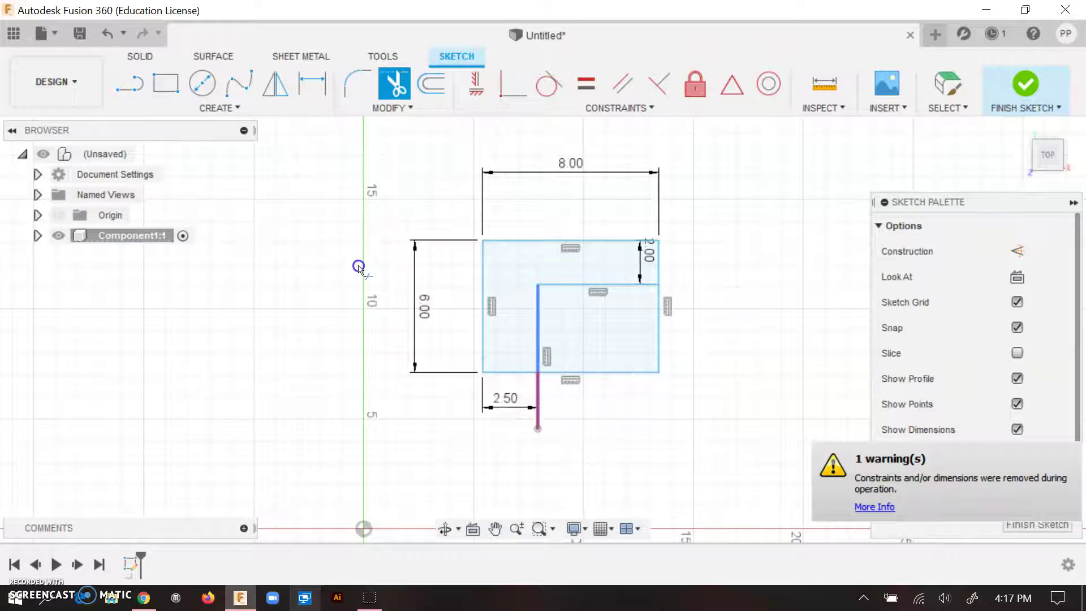
pyautogui.click(537, 405)
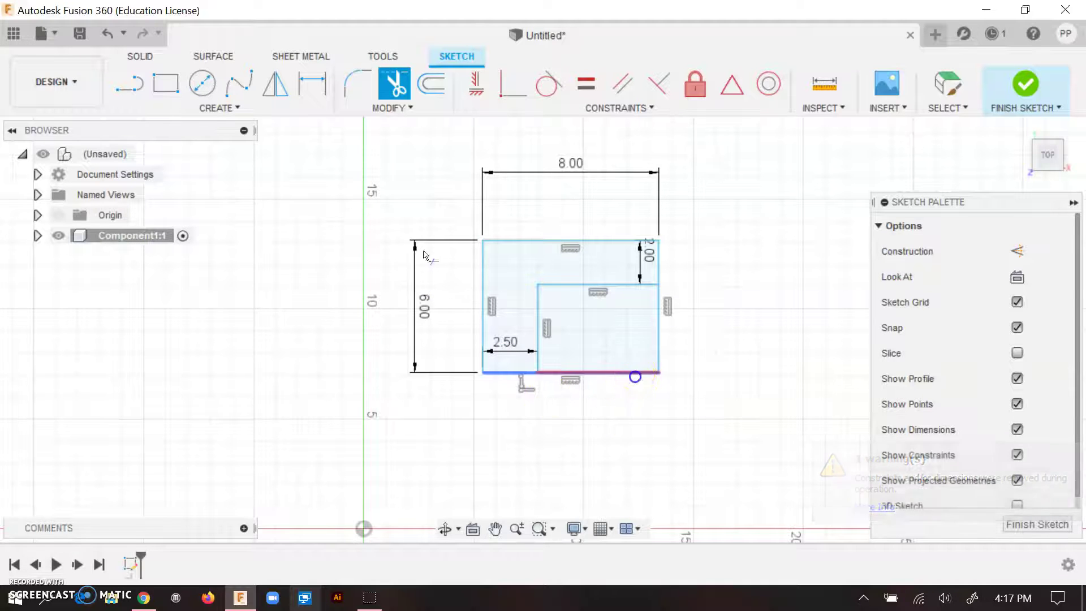
pyautogui.click(635, 373)
pyautogui.click(661, 339)
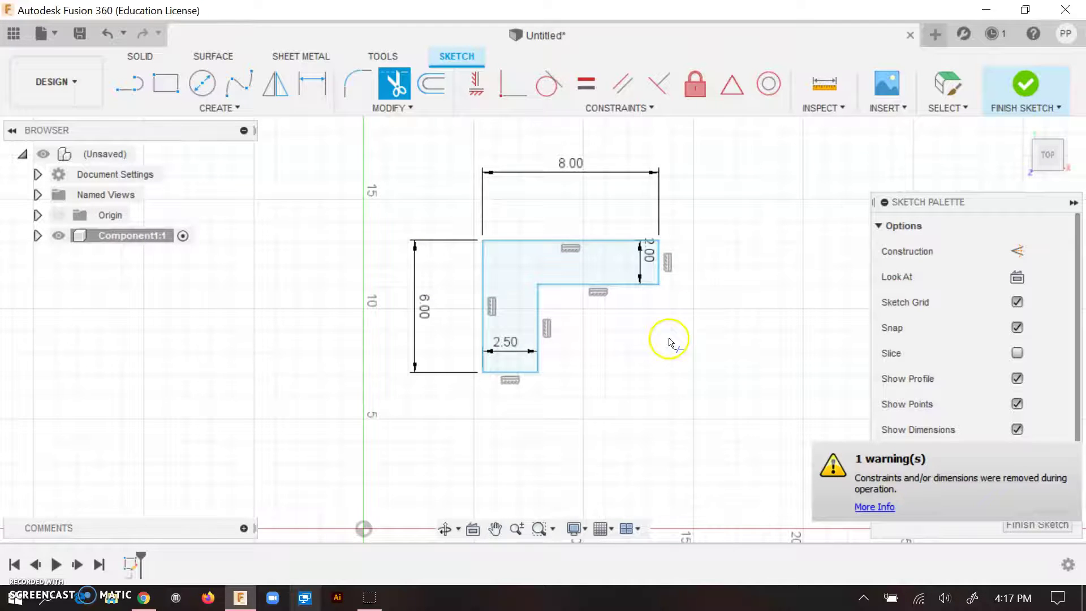
pyautogui.press('Escape')
# - Move the 2.00 and 2.50 dimensions outside the L-shaped profile
pyautogui.moveTo(655, 263); pyautogui.dragTo(700, 262)
pyautogui.moveTo(498, 342); pyautogui.dragTo(511, 398)
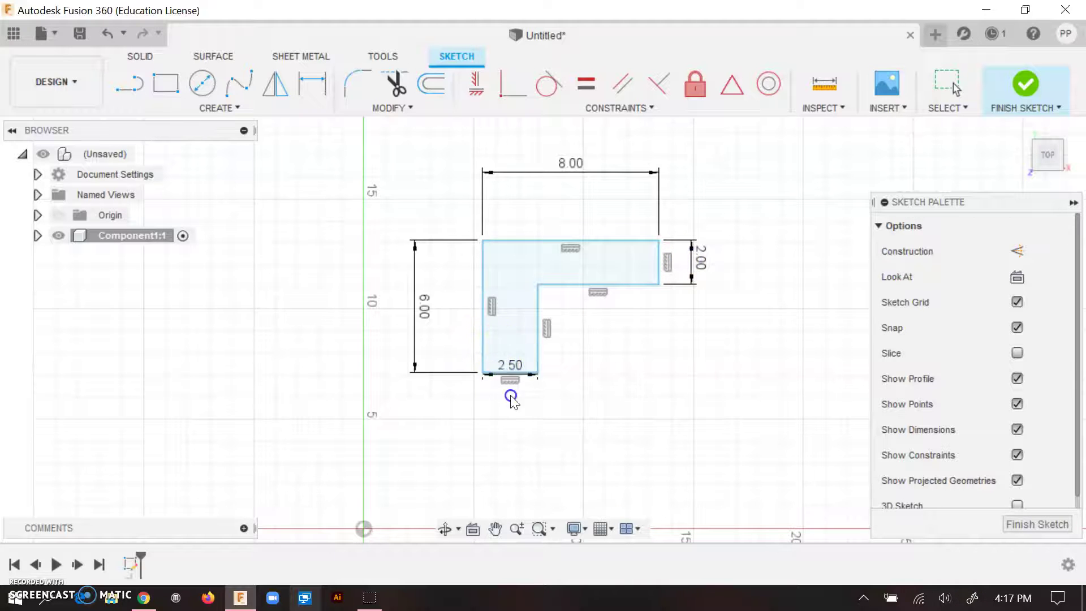
# - Sketch a small circle near the lower end of the vertical leg and a larger circle centred above it in the leg
pyautogui.press('c')
pyautogui.click(508, 345)
pyautogui.click(515, 329)
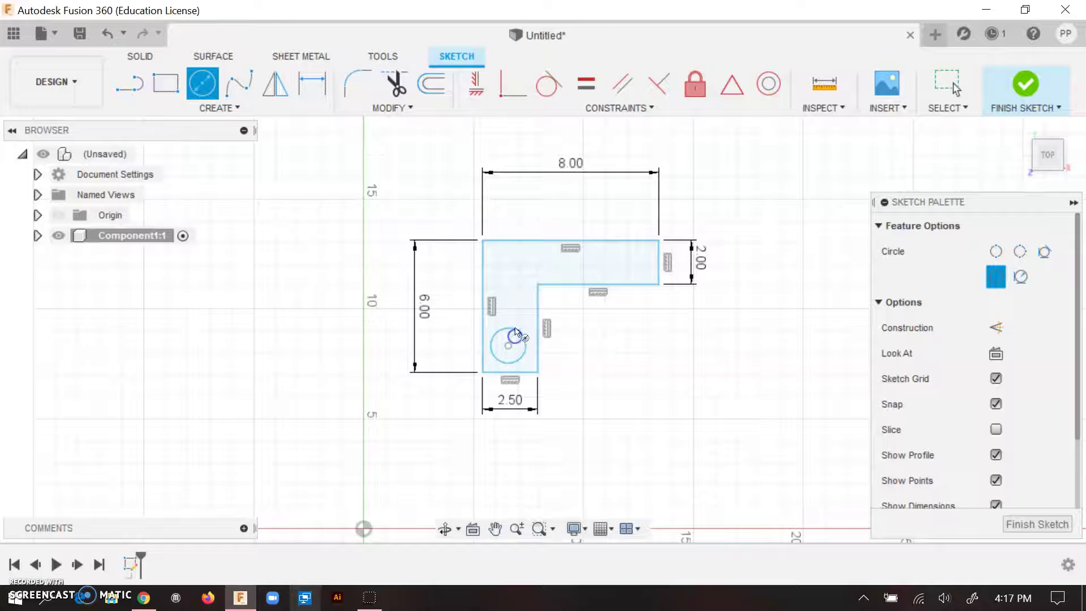
pyautogui.click(509, 282)
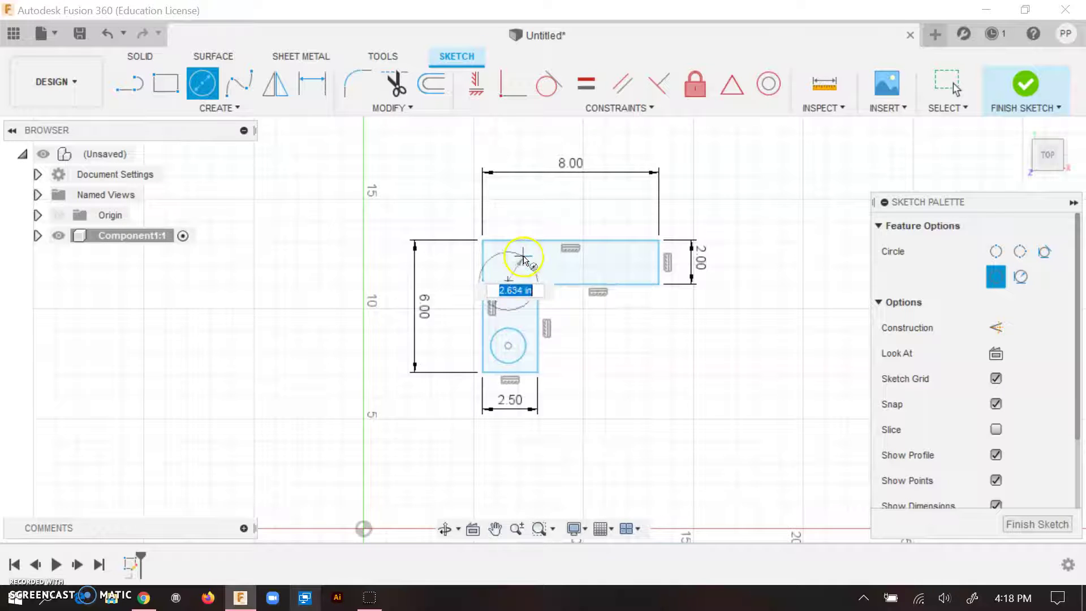
pyautogui.click(553, 213)
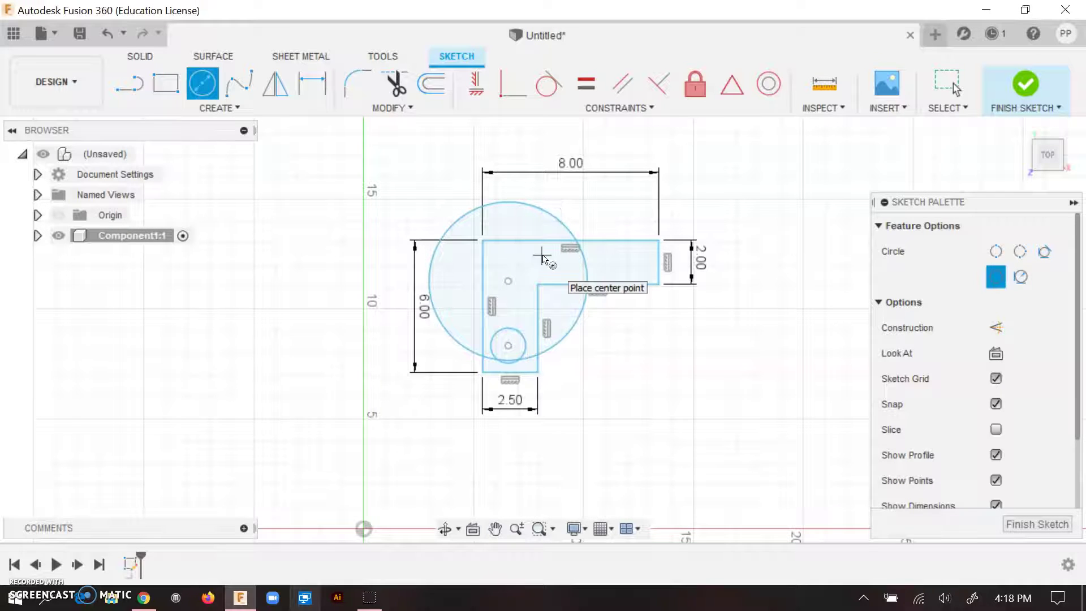
pyautogui.press('Escape')
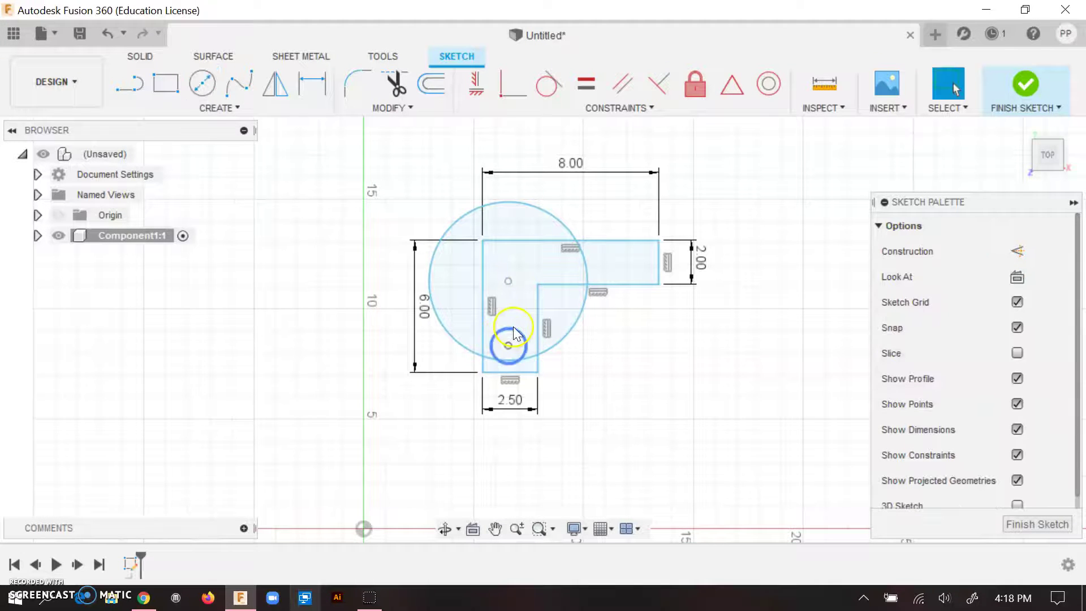
# - Dimension the lower small circle's diameter to 0.5 in
pyautogui.click(312, 84)
pyautogui.click(524, 339)
pyautogui.click(599, 381)
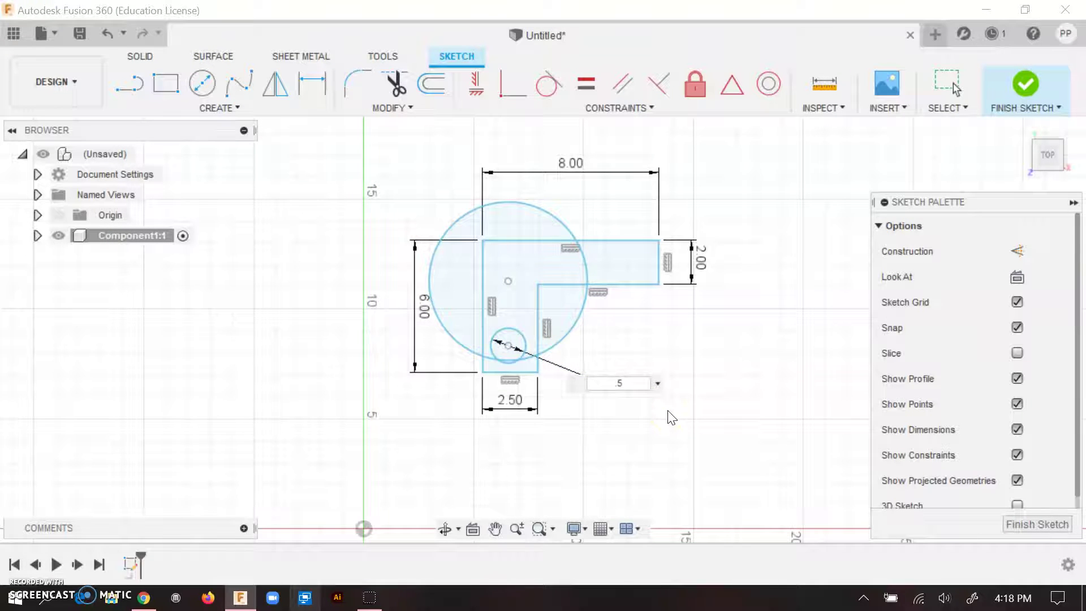
pyautogui.write('.5')
pyautogui.press('Return')
# - Apply an Equal constraint between the large circle and the 0.5 in circle
pyautogui.scroll(5, 492, 356)
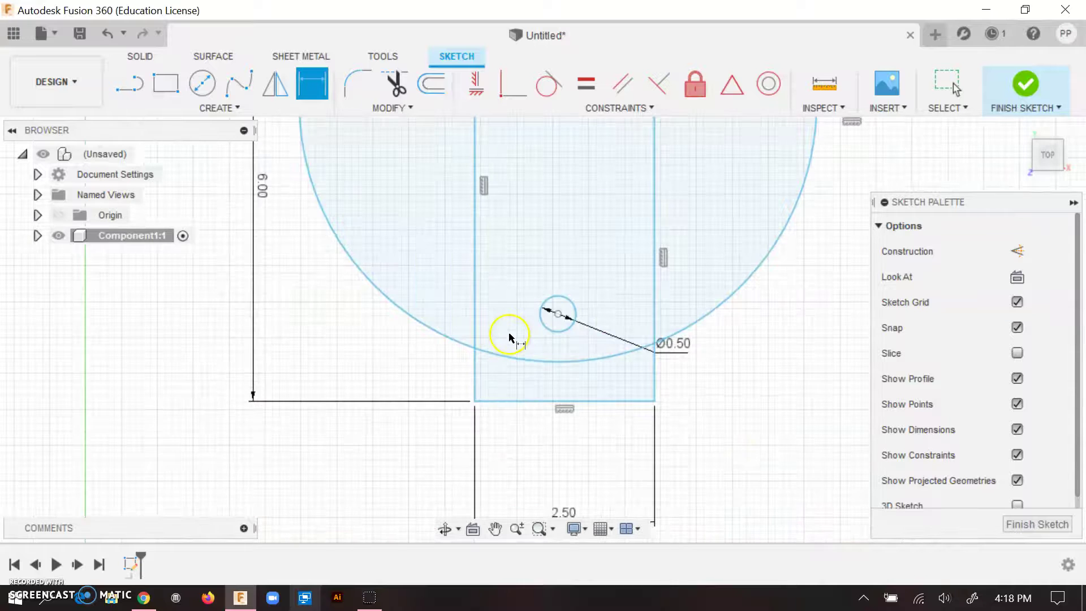
pyautogui.scroll(-5, 541, 392)
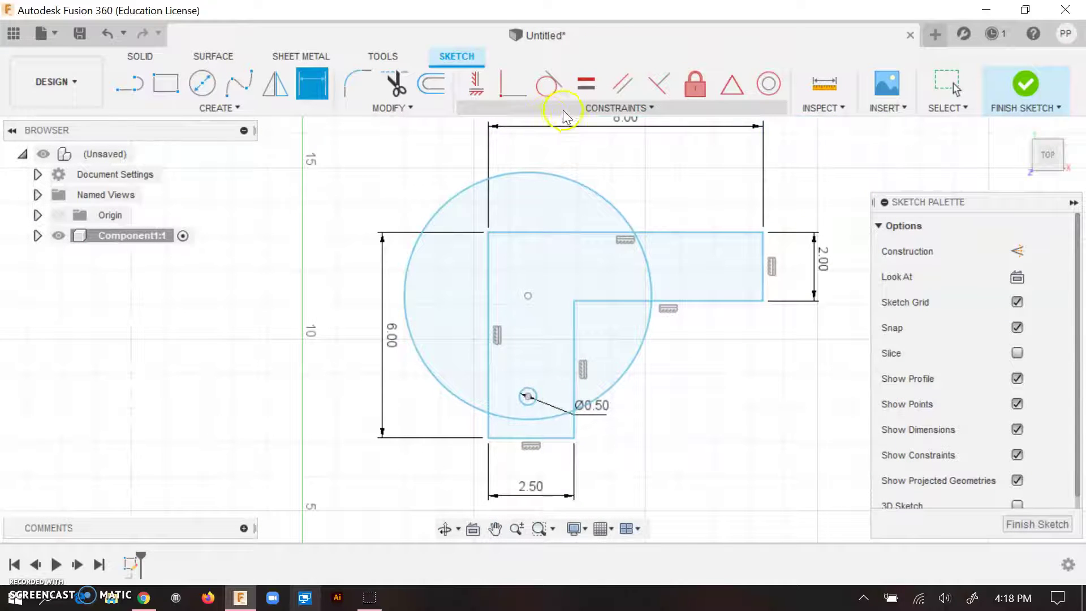
pyautogui.click(586, 84)
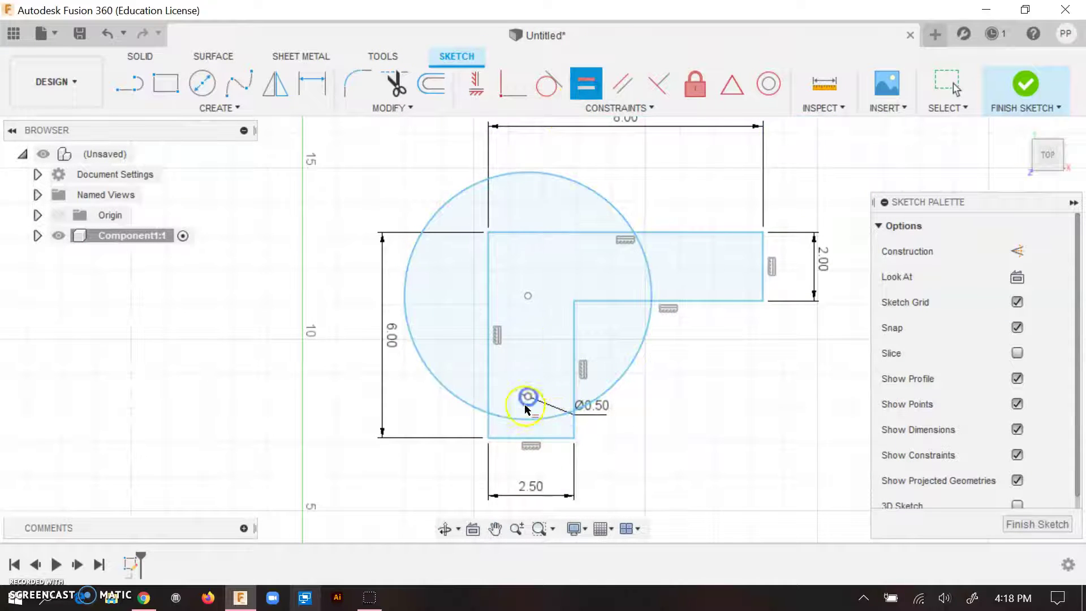
pyautogui.click(651, 320)
pyautogui.click(526, 392)
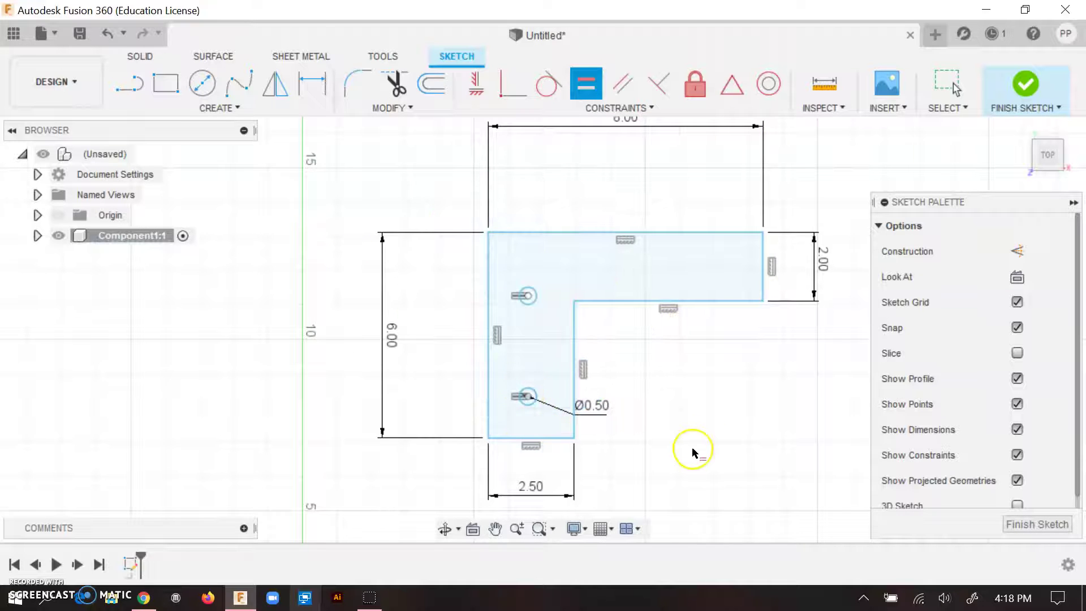
# - Set the lower hole's diameter dimension to 1 in to test the Equal constraint
pyautogui.press('Escape')
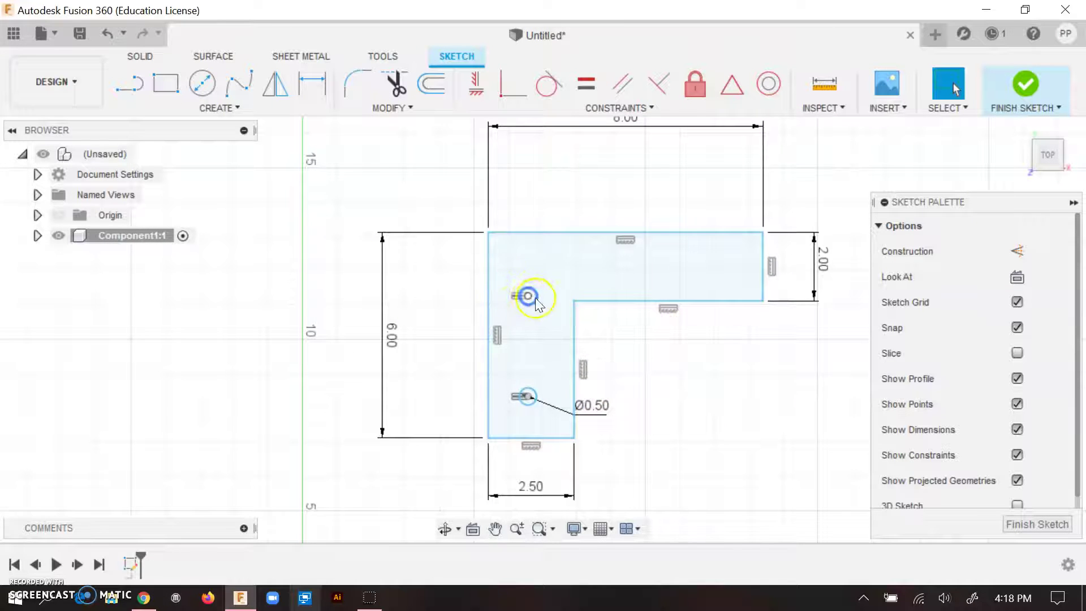
pyautogui.doubleClick(594, 405)
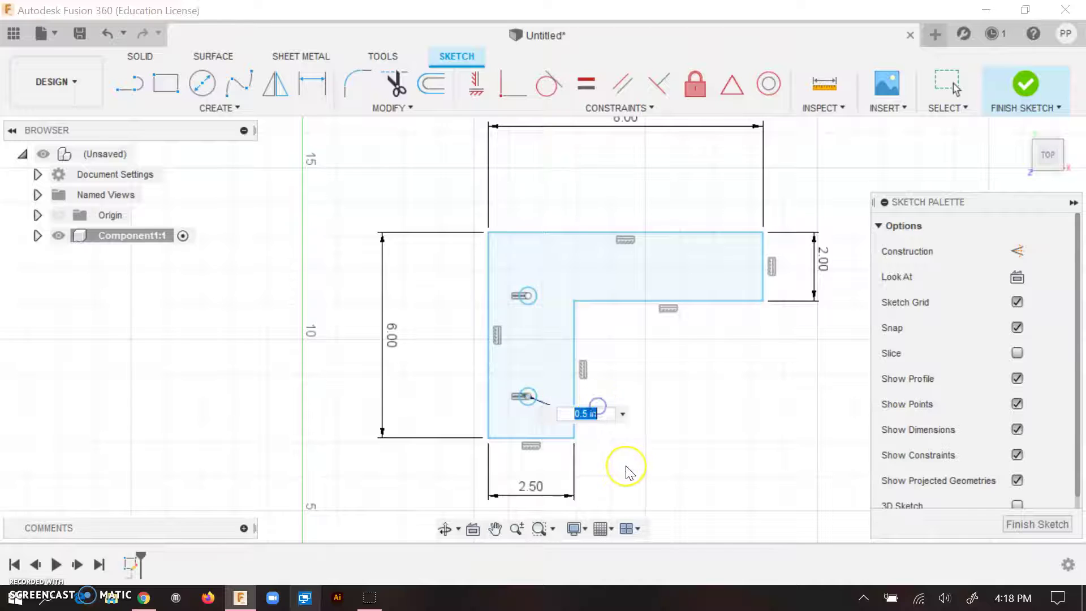
pyautogui.press('Return')
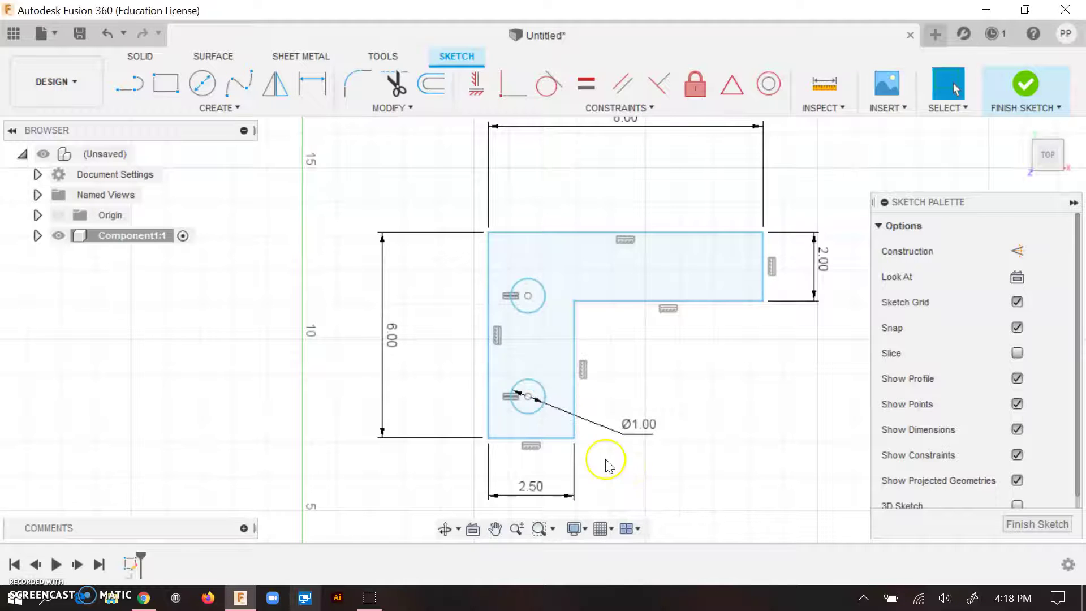
# - Set the lower hole's diameter back to 0.5 in
pyautogui.doubleClick(652, 431)
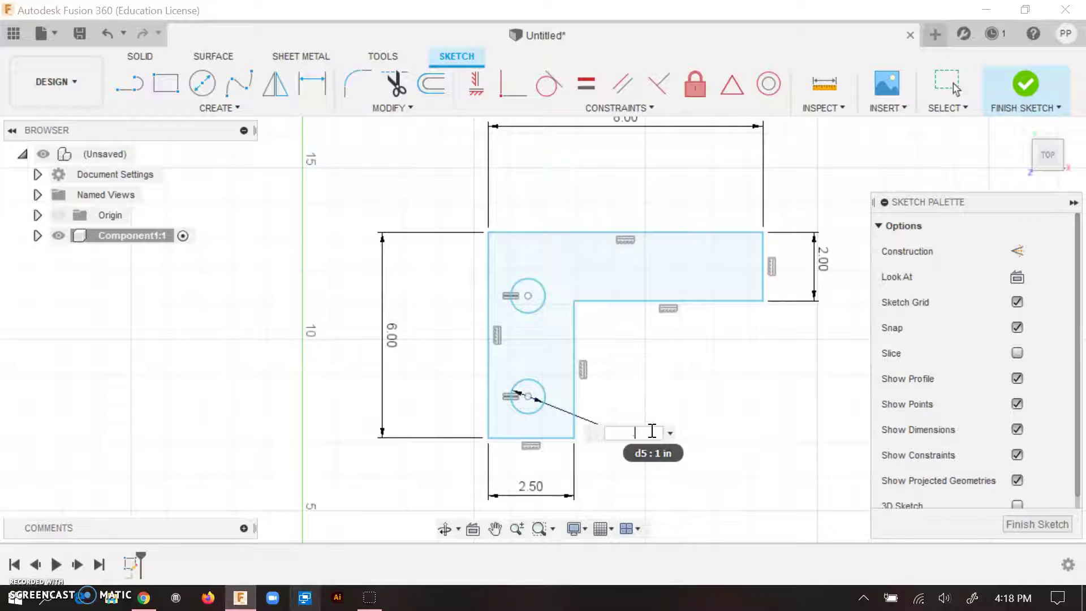
pyautogui.write('.5')
pyautogui.press('Return')
# - Shift the L-shaped profile slightly by the lower corner at the free end of its horizontal leg
pyautogui.click(535, 344)
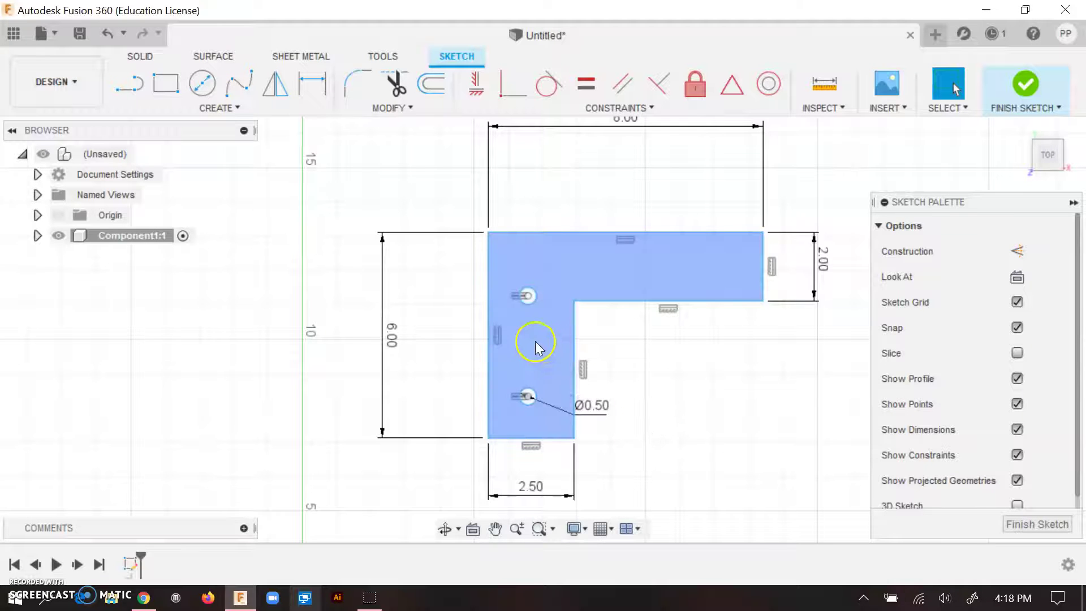
pyautogui.scroll(-2, 640, 390)
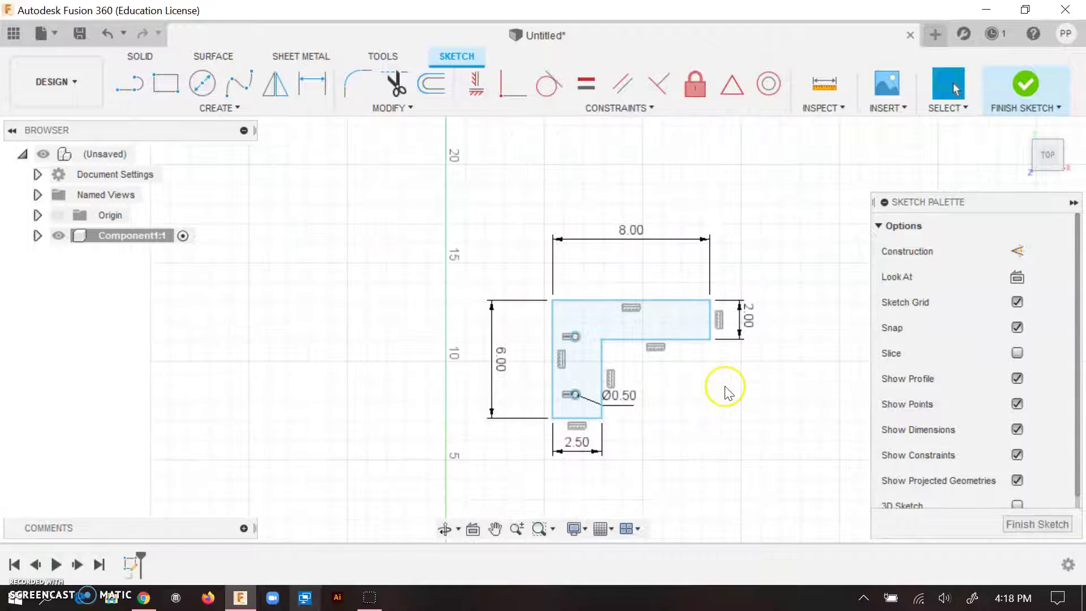
pyautogui.moveTo(714, 340)
pyautogui.mouseDown()
pyautogui.moveTo(720, 381)
pyautogui.moveTo(701, 310)
pyautogui.moveTo(715, 392)
pyautogui.moveTo(635, 353)
pyautogui.moveTo(708, 342)
pyautogui.moveTo(681, 296)
pyautogui.moveTo(667, 301)
pyautogui.moveTo(721, 341)
pyautogui.moveTo(706, 337)
pyautogui.mouseUp()
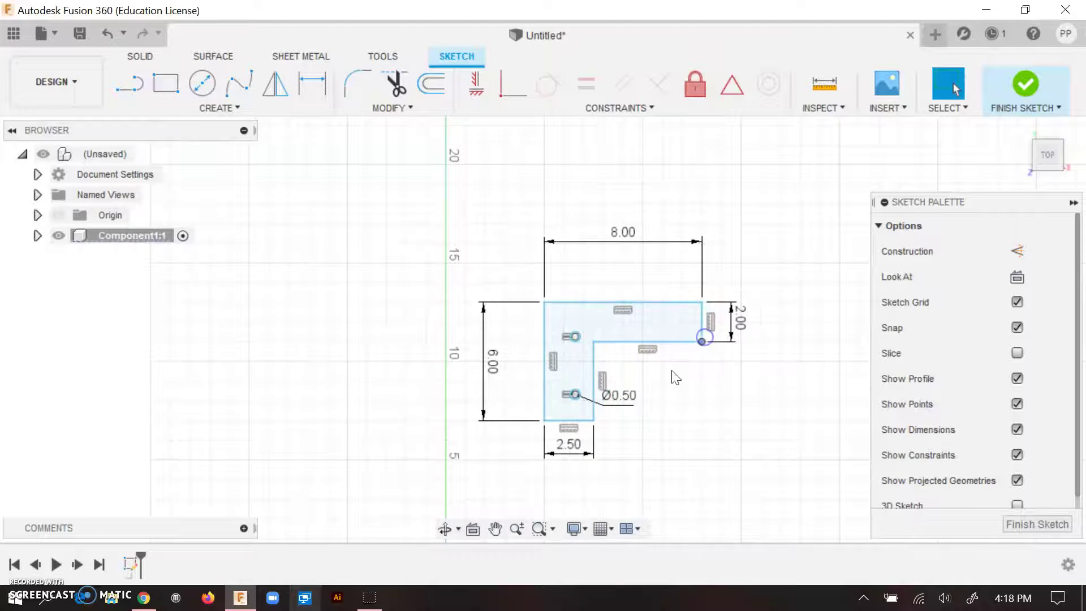
# - Dimension the lower hole's centre from the vertical leg's outer edge as half the leg width, using the expression d4/2
pyautogui.click(312, 84)
pyautogui.scroll(5, 546, 373)
pyautogui.click(539, 380)
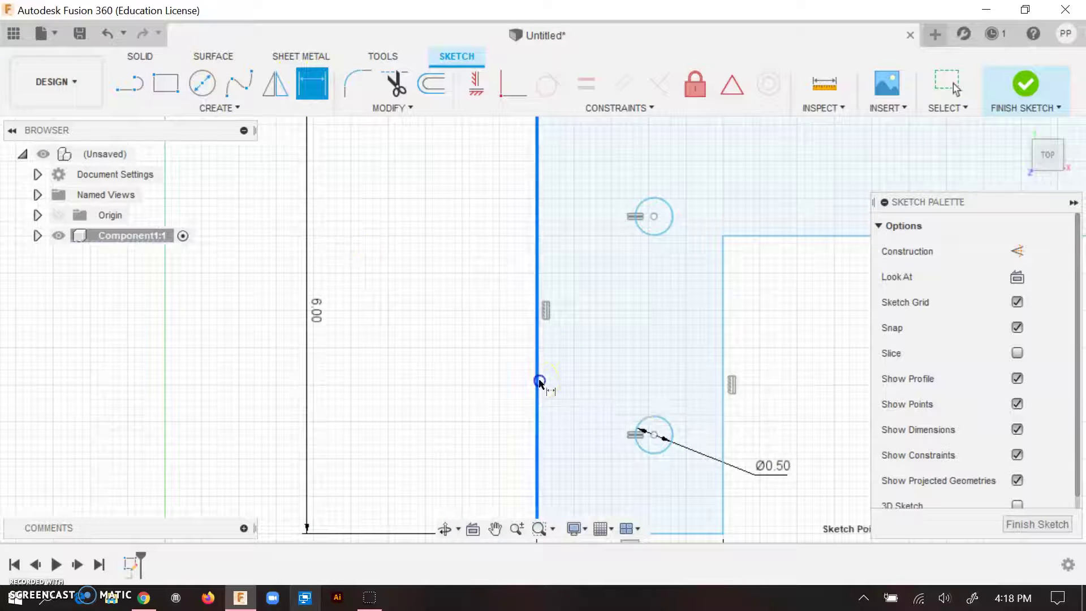
pyautogui.click(652, 433)
pyautogui.click(597, 362)
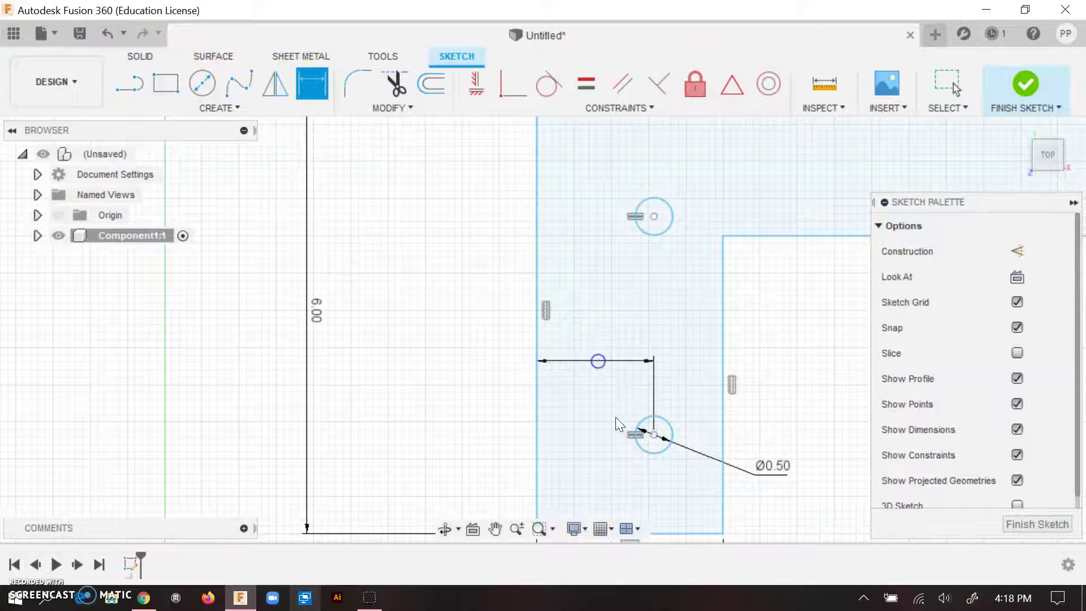
pyautogui.moveTo(648, 365); pyautogui.dragTo(618, 290, button='middle')
pyautogui.scroll(-2, 618, 290)
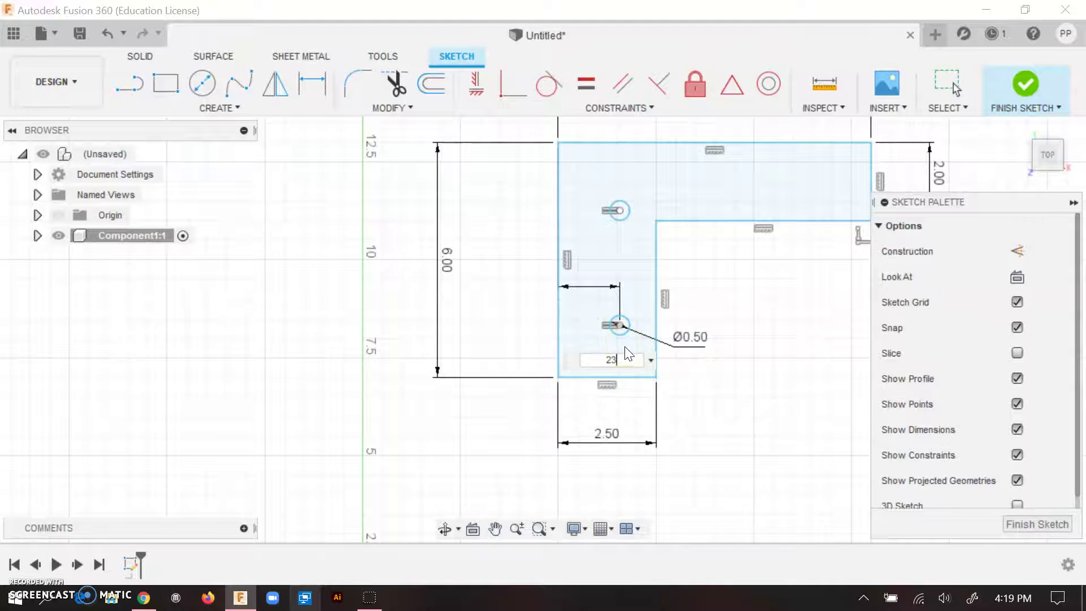
pyautogui.click(614, 441)
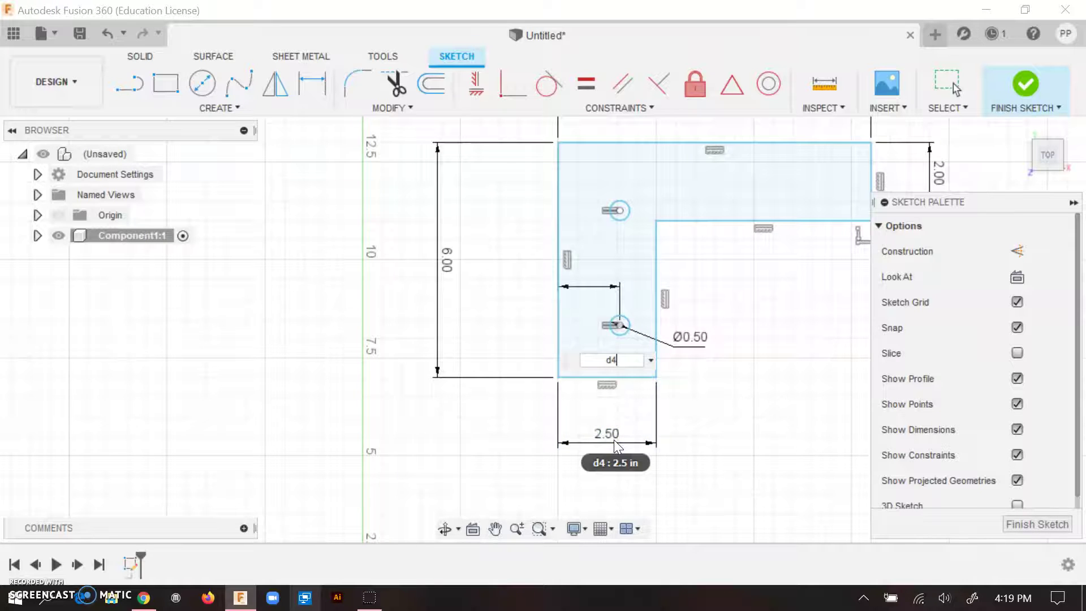
pyautogui.write('/2')
pyautogui.press('Return')
# - Dimension the upper hole's centre from the vertical leg's outer edge, linking it to the lower hole's offset dimension d6
pyautogui.click(584, 194)
pyautogui.click(558, 196)
pyautogui.click(616, 211)
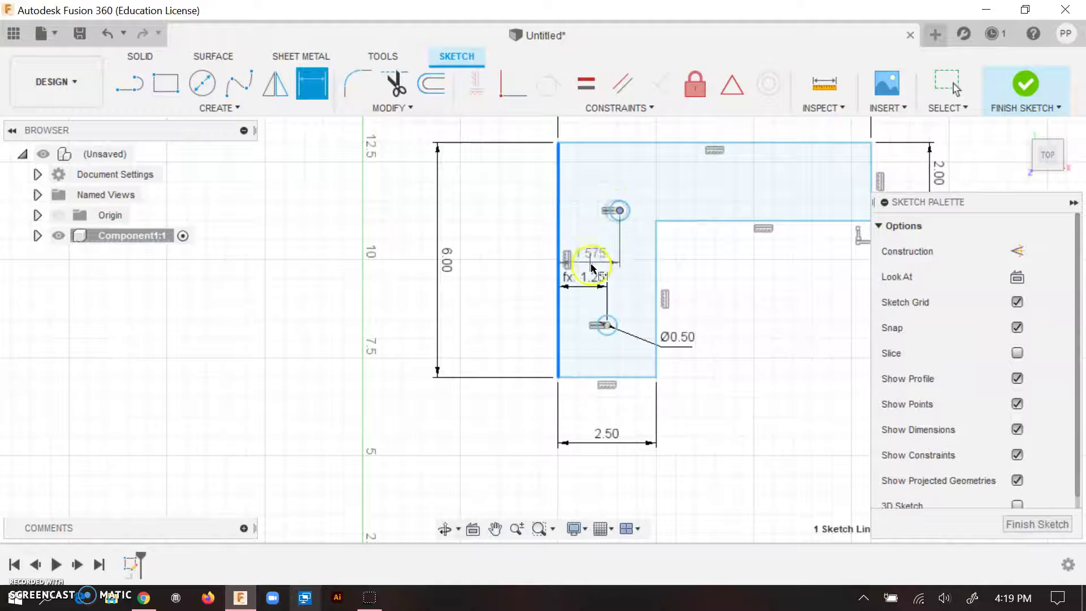
pyautogui.click(584, 223)
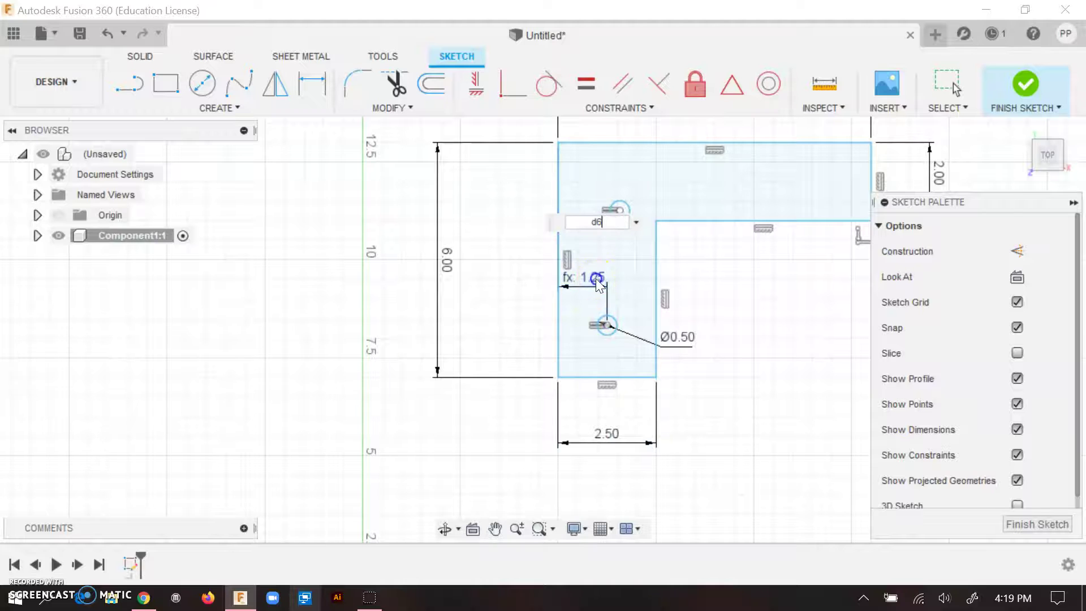
pyautogui.press('Return')
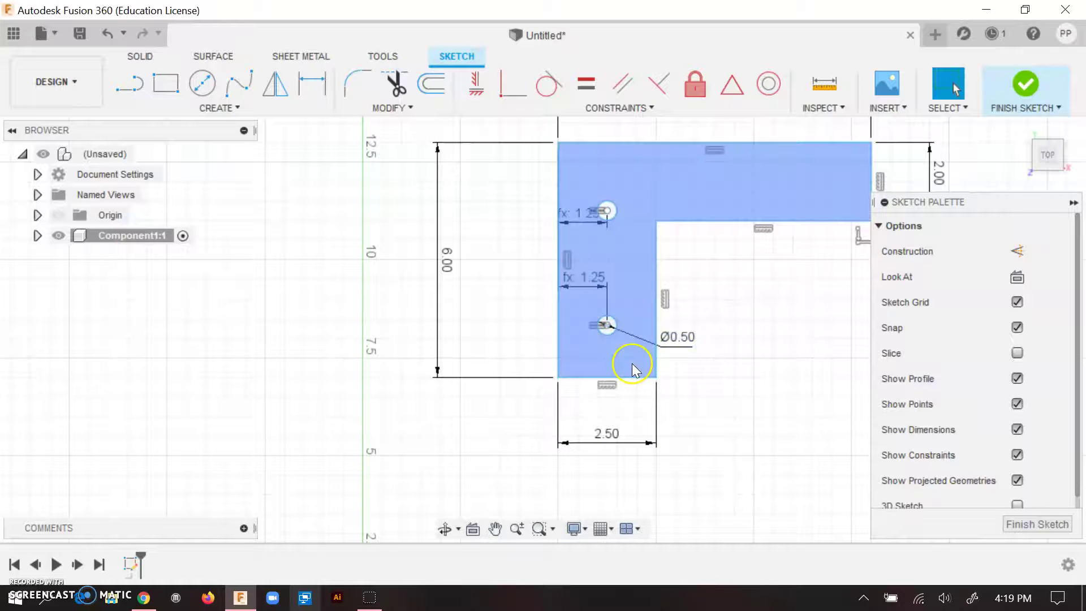
# - Set the vertical leg's width dimension to 4 in to test the linked hole offsets
pyautogui.doubleClick(607, 434)
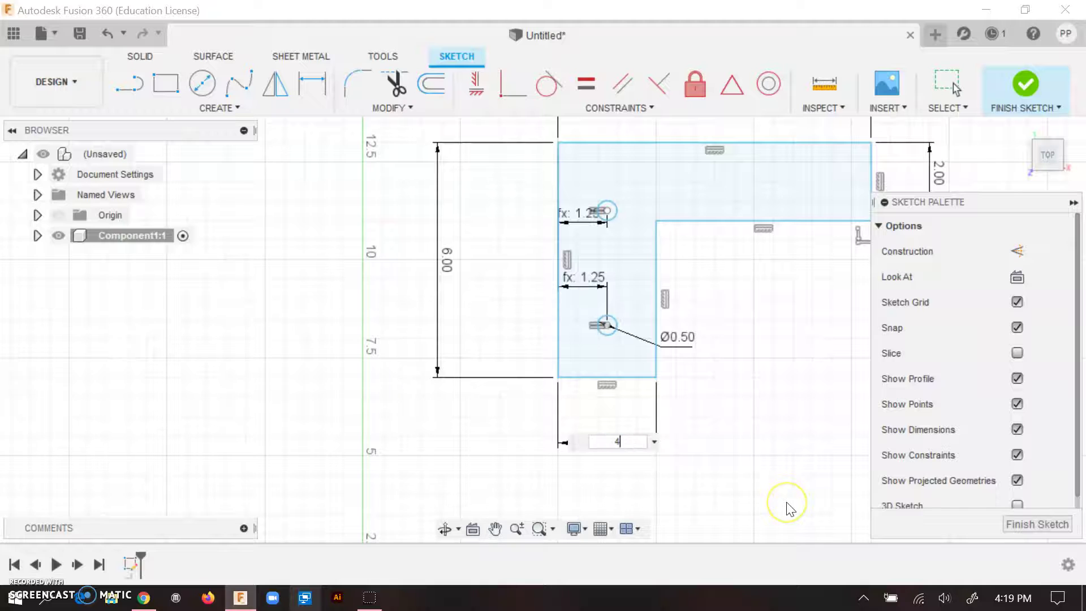
pyautogui.write('4')
pyautogui.press('Return')
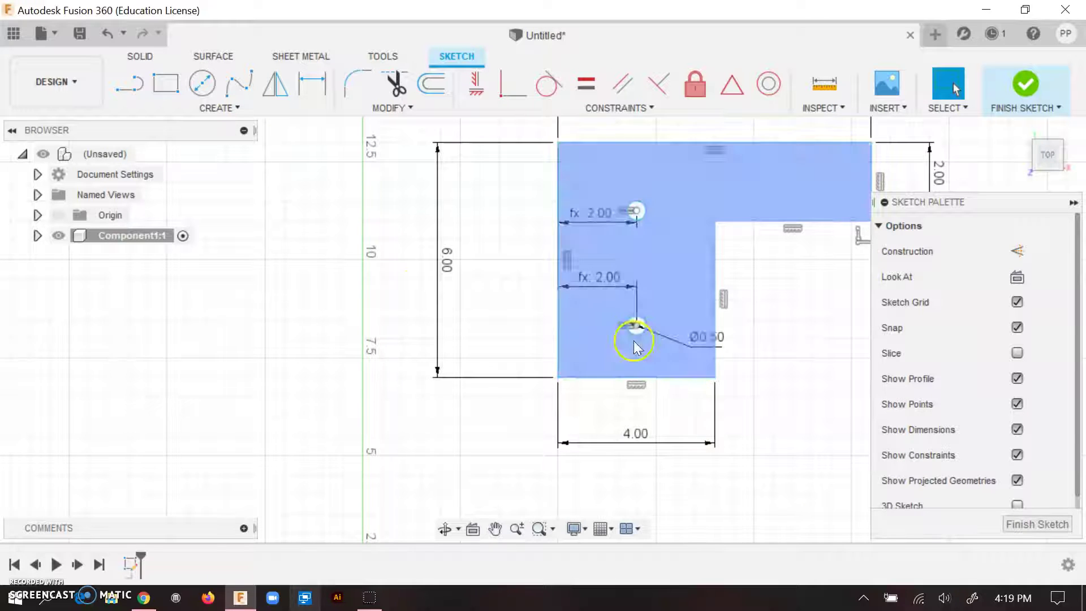
# - Set the vertical leg's width dimension back to 2.5 in
pyautogui.doubleClick(644, 435)
pyautogui.write('2')
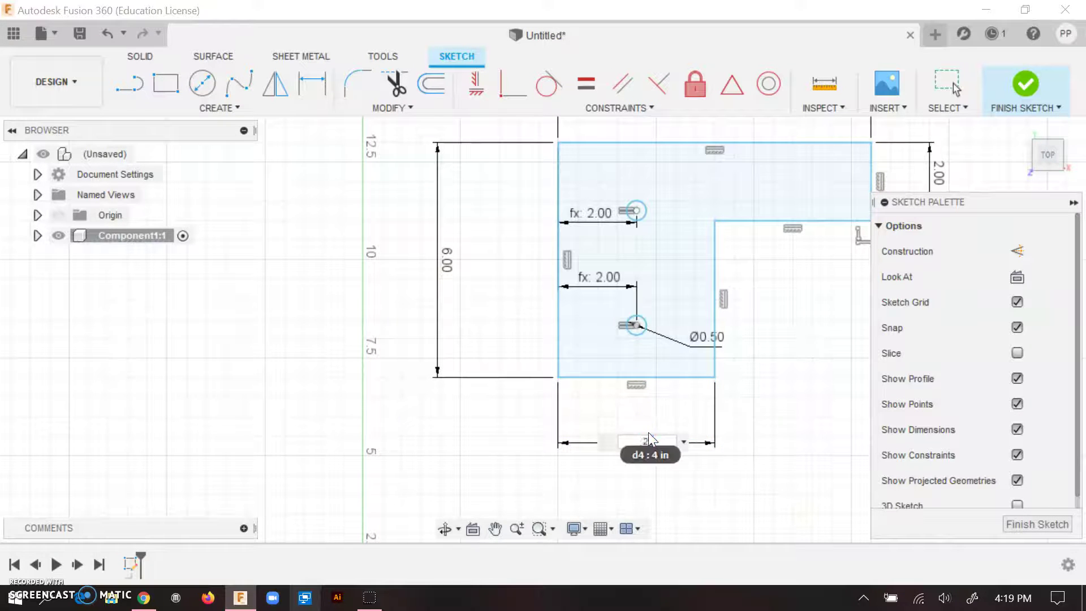
pyautogui.write('.5')
pyautogui.press('Return')
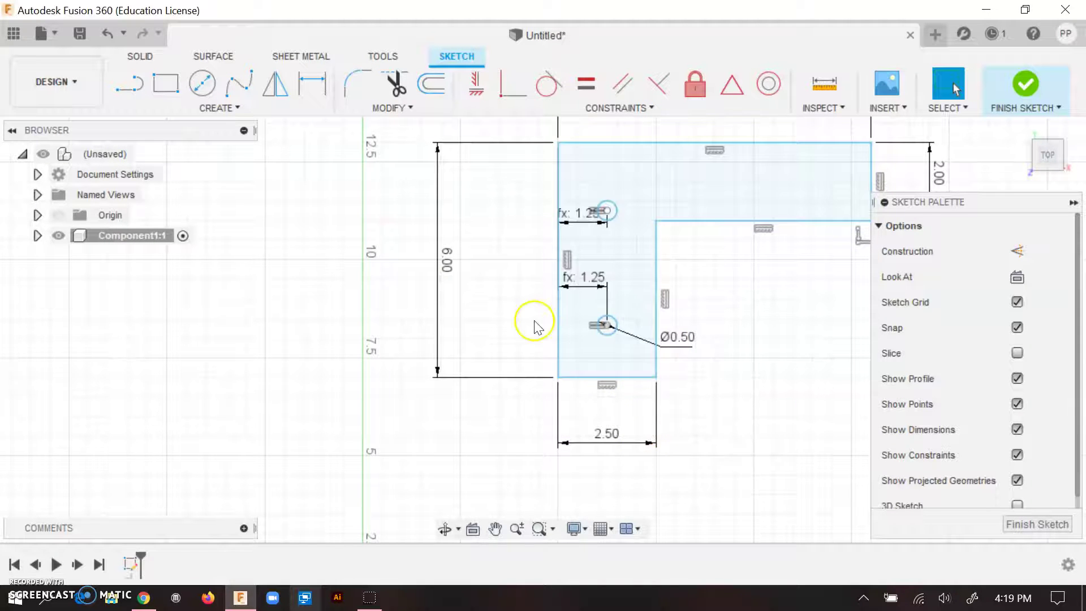
# - Dimension the lower hole's centre from the vertical leg's bottom edge as a quarter of the overall height, using d2/4
pyautogui.click(312, 84)
pyautogui.click(620, 378)
pyautogui.click(607, 325)
pyautogui.click(727, 365)
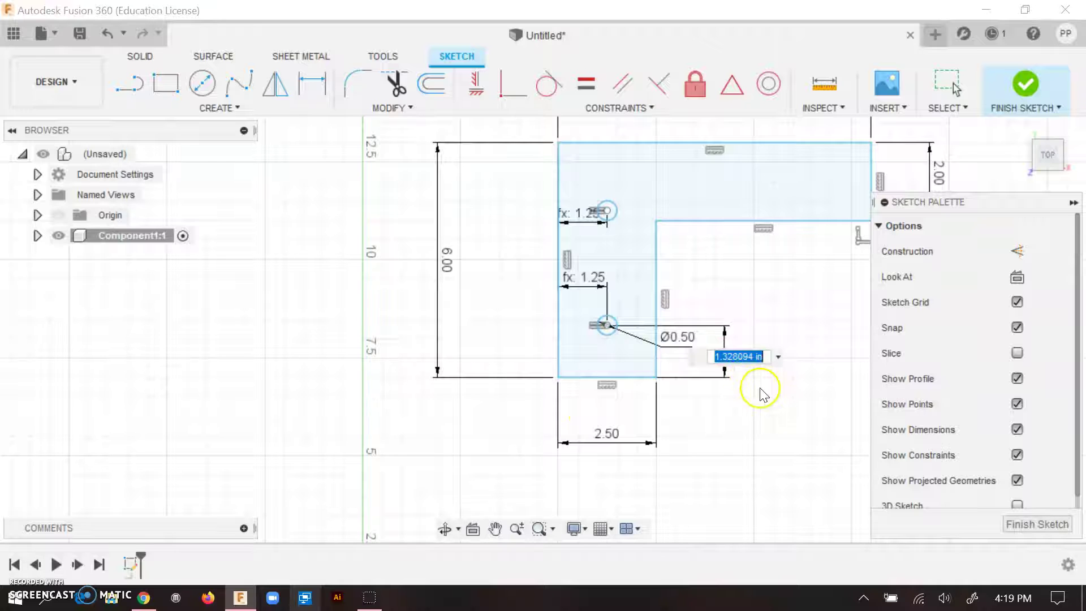
pyautogui.click(444, 263)
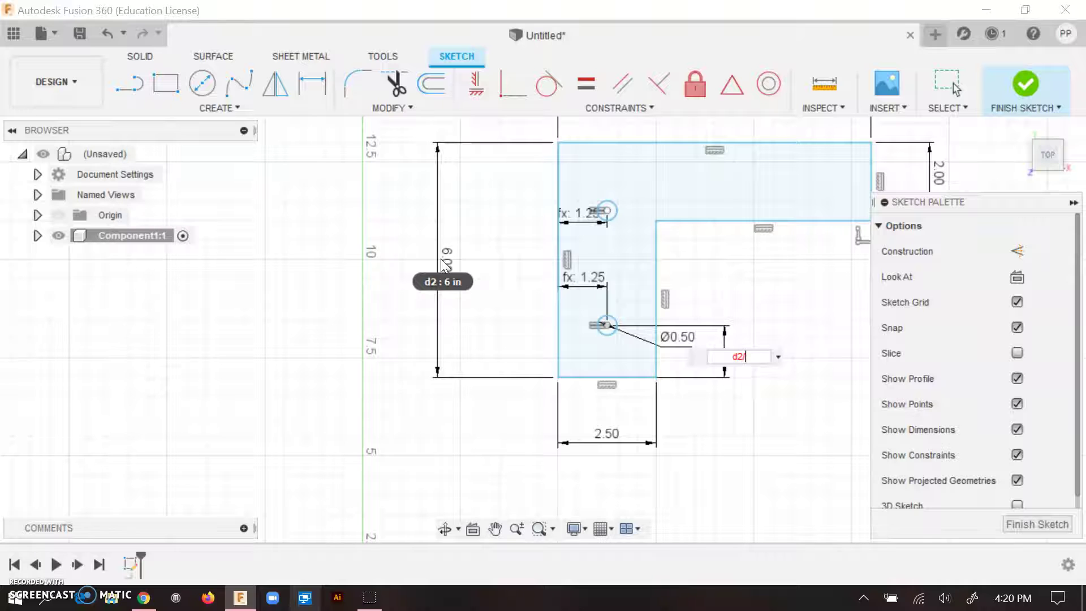
pyautogui.write('/4')
pyautogui.press('Return')
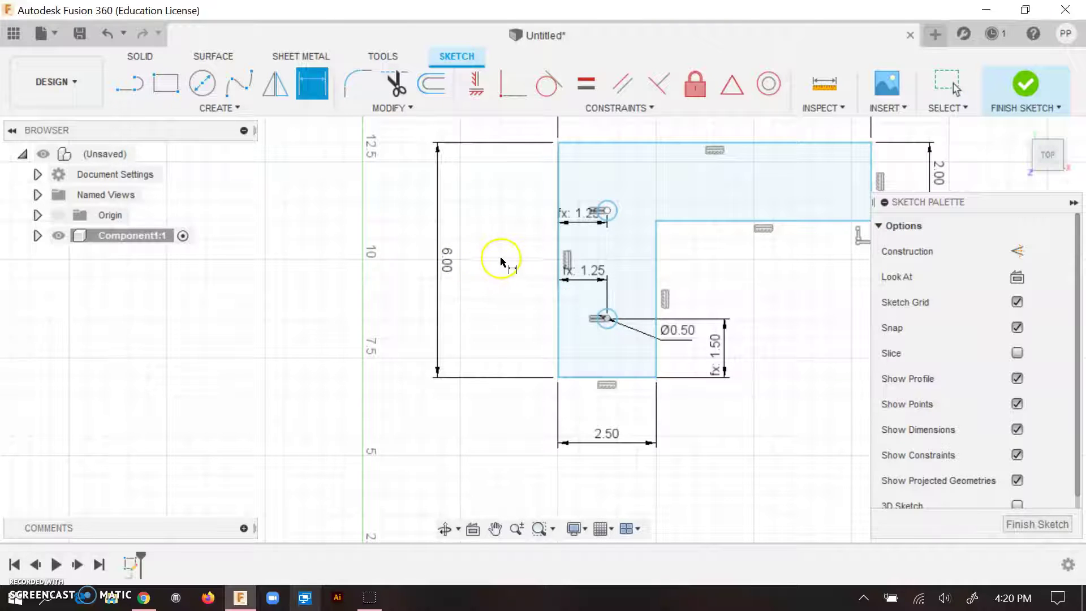
# - Dimension the upper hole's centre from the vertical leg's bottom edge as three quarters of the overall height, using (d2/4)*3
pyautogui.click(606, 377)
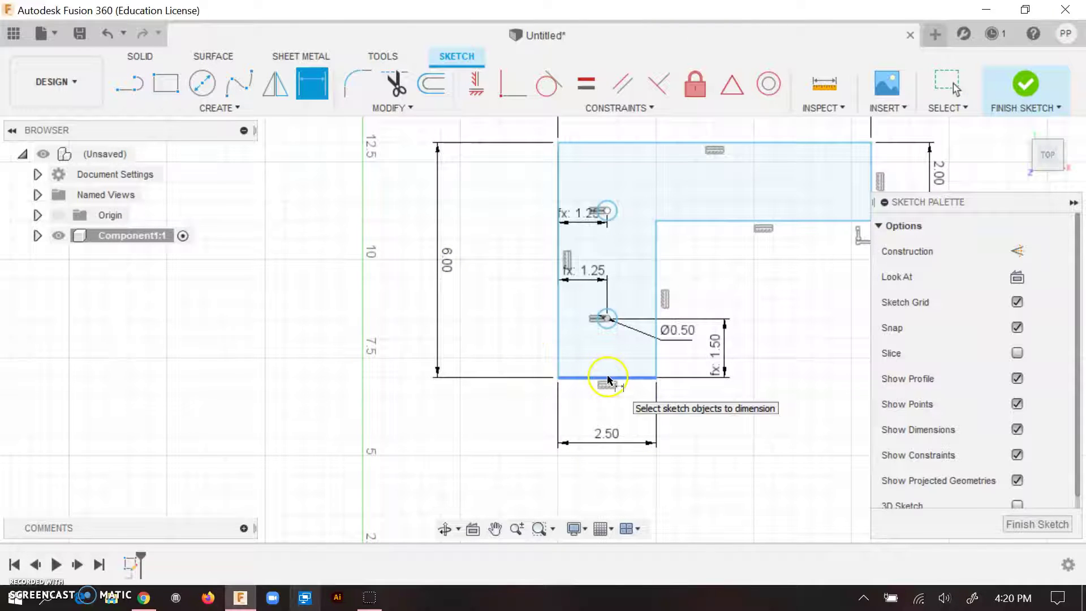
pyautogui.click(607, 210)
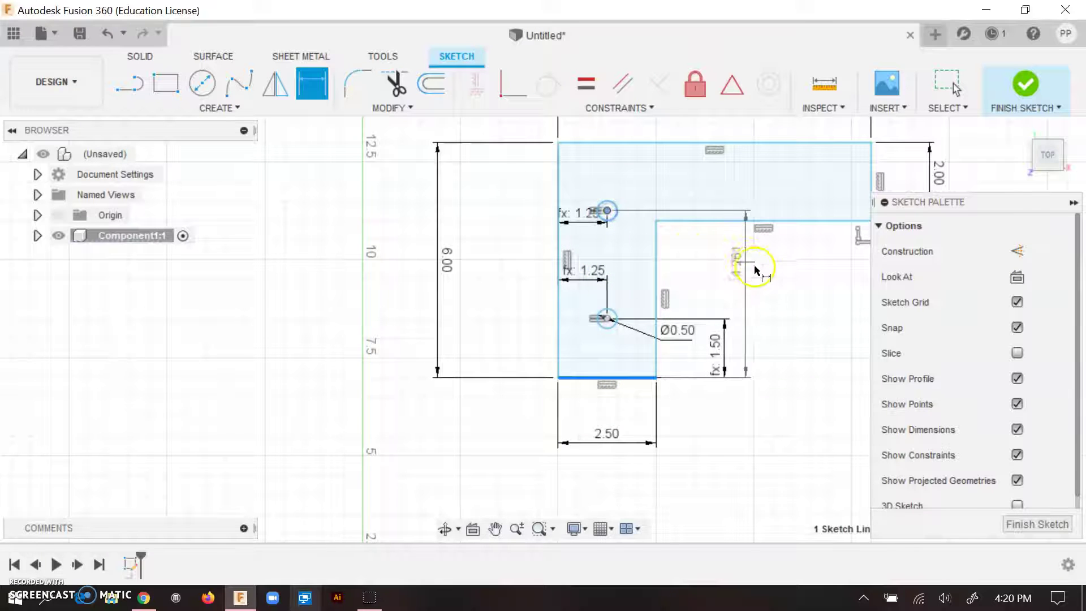
pyautogui.click(736, 265)
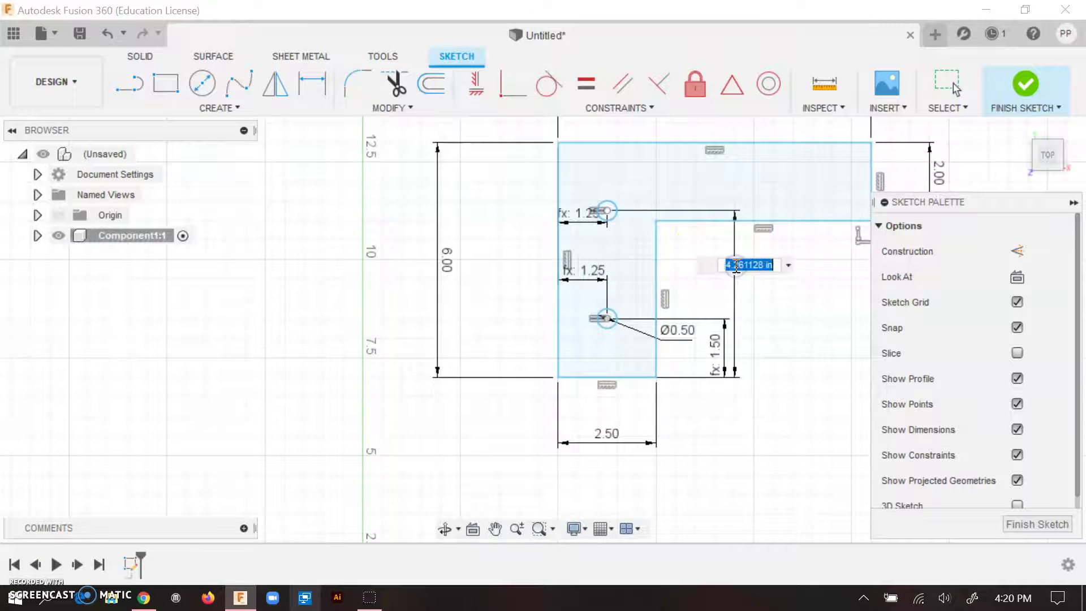
pyautogui.click(446, 263)
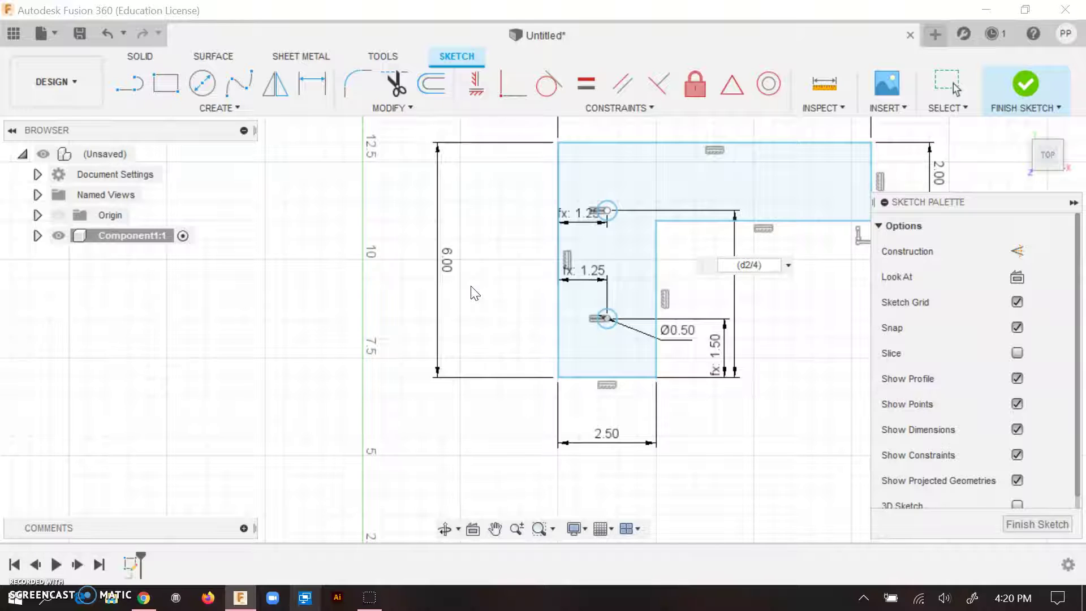
pyautogui.press('Return')
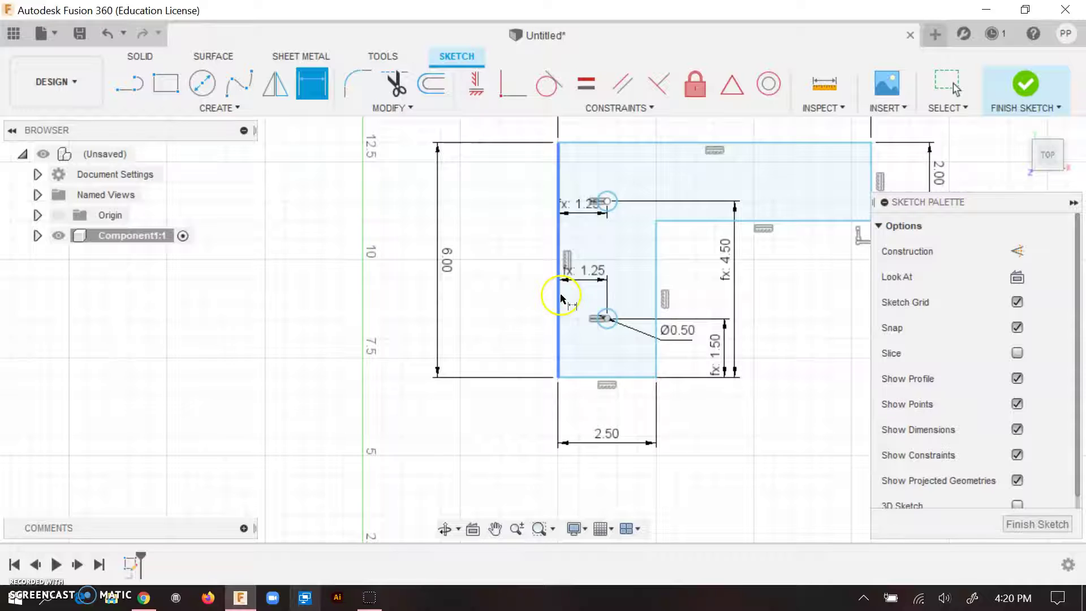
pyautogui.click(614, 326)
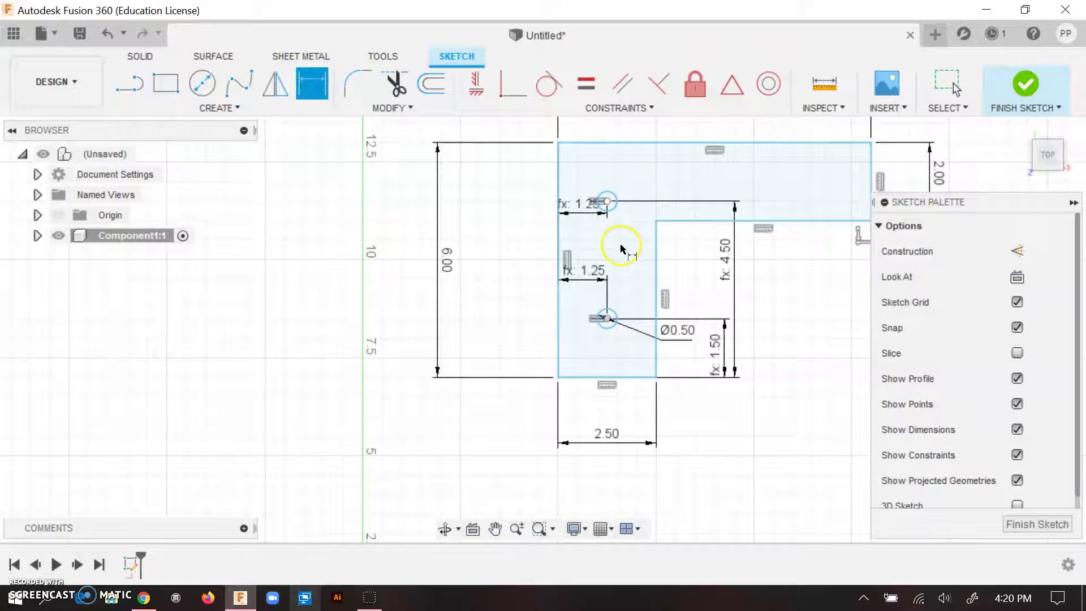
pyautogui.press('Escape')
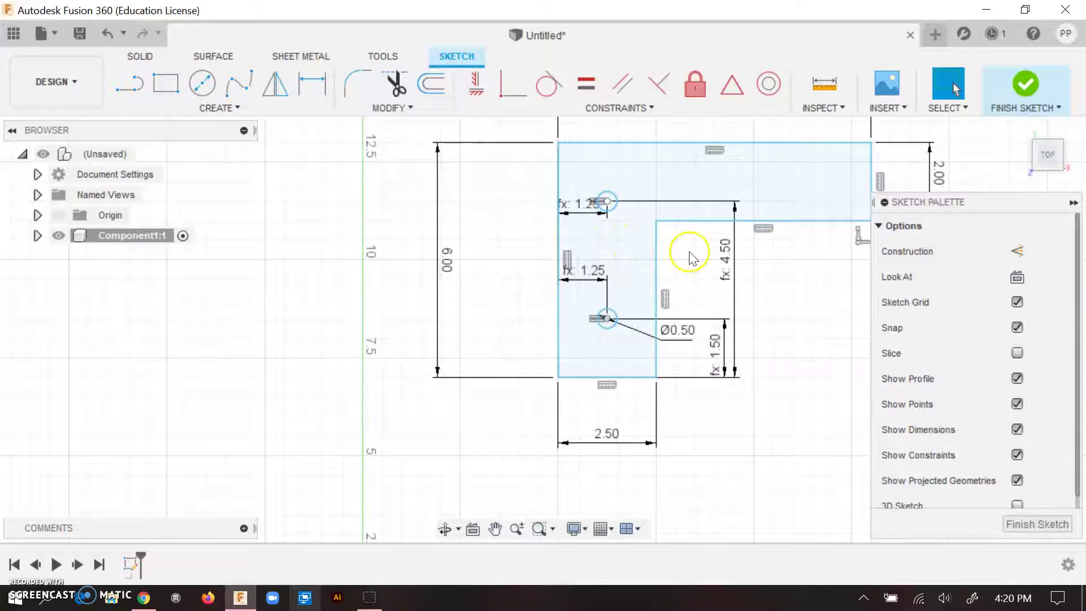
# - Try the expression (d2/4)*2 for the upper hole's height dimension and undo the change
pyautogui.doubleClick(729, 265)
pyautogui.click(782, 254)
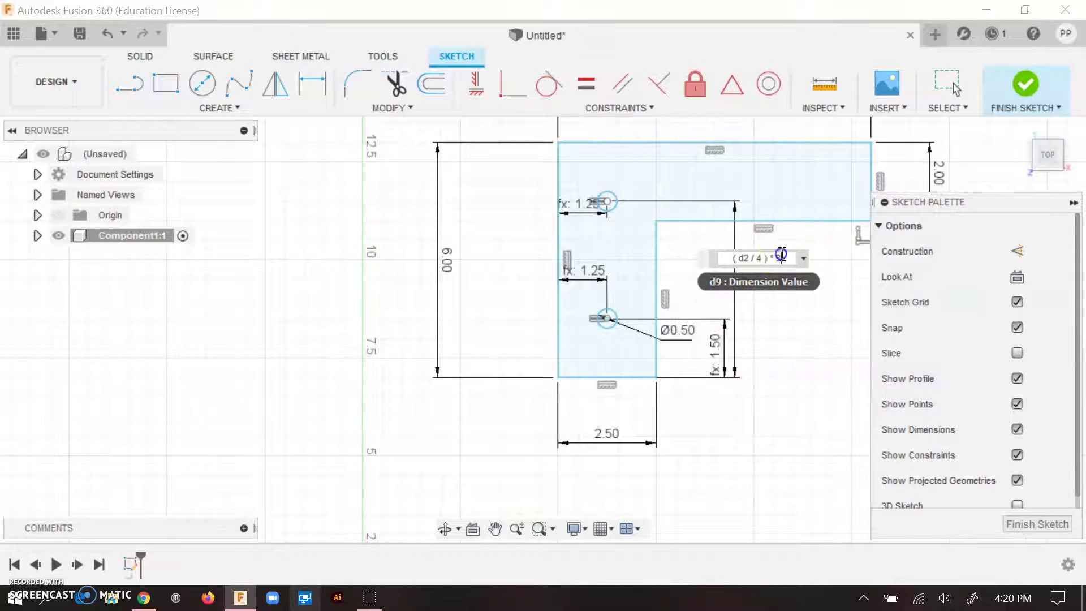
pyautogui.doubleClick(778, 257)
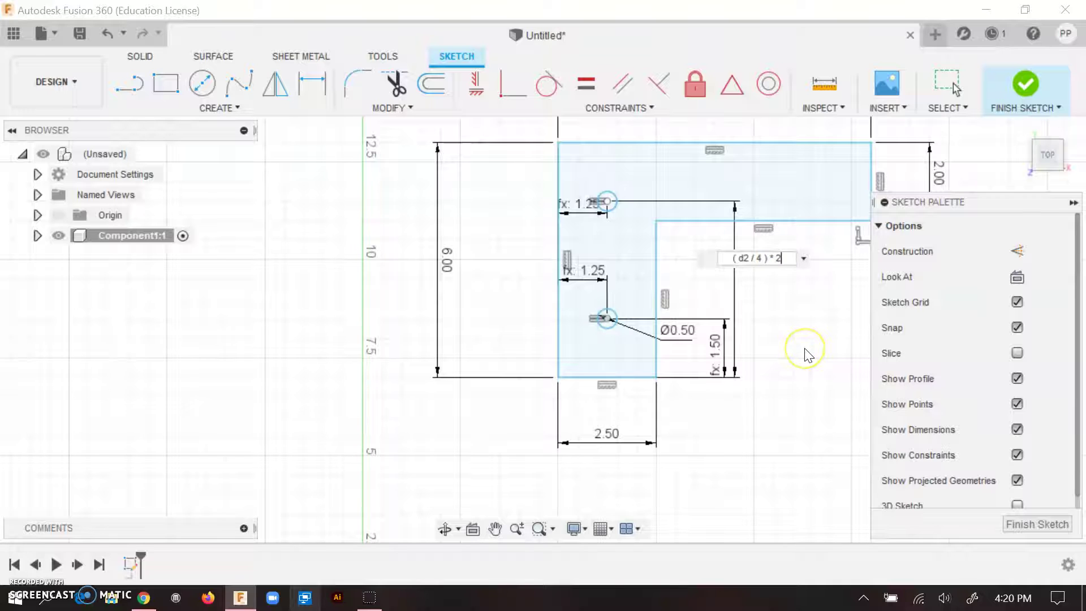
pyautogui.press('Return')
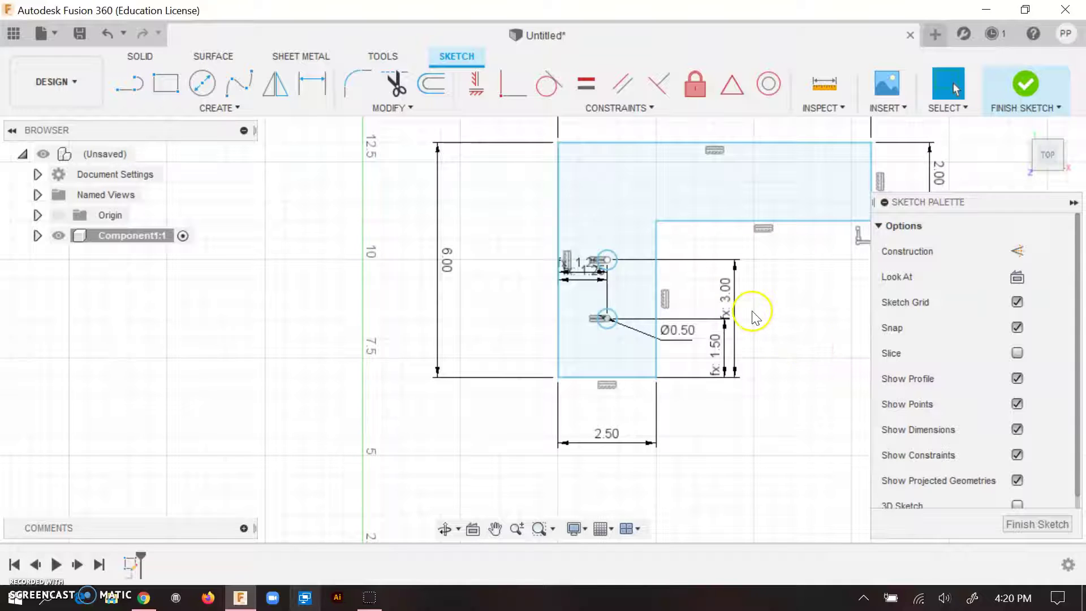
pyautogui.hotkey('ctrl', 'z')
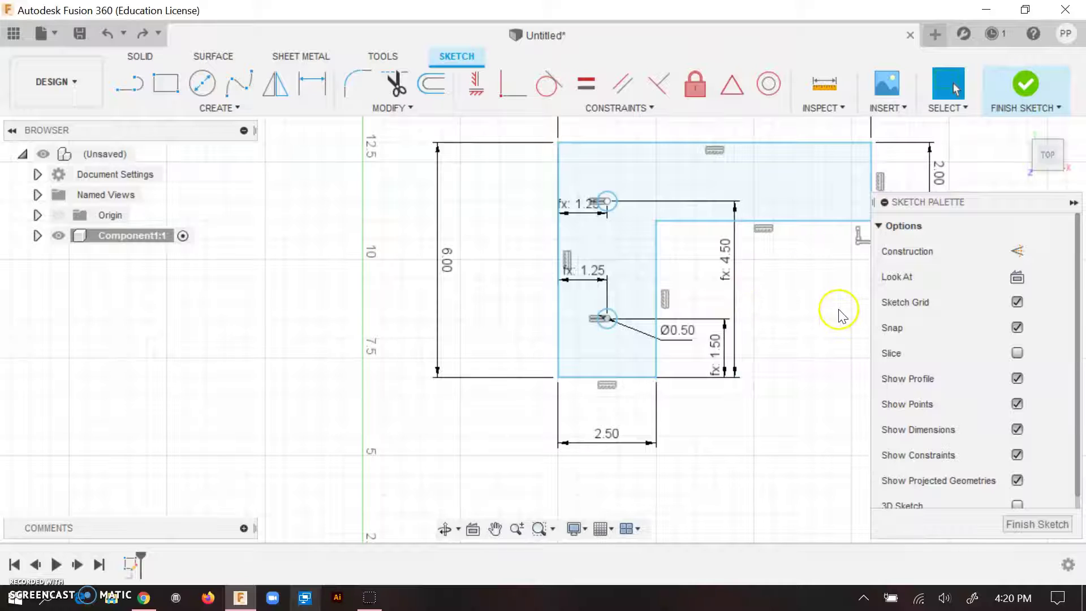
# - Finish the sketch and expand the contents of Component1:1 in the browser
pyautogui.click(1026, 86)
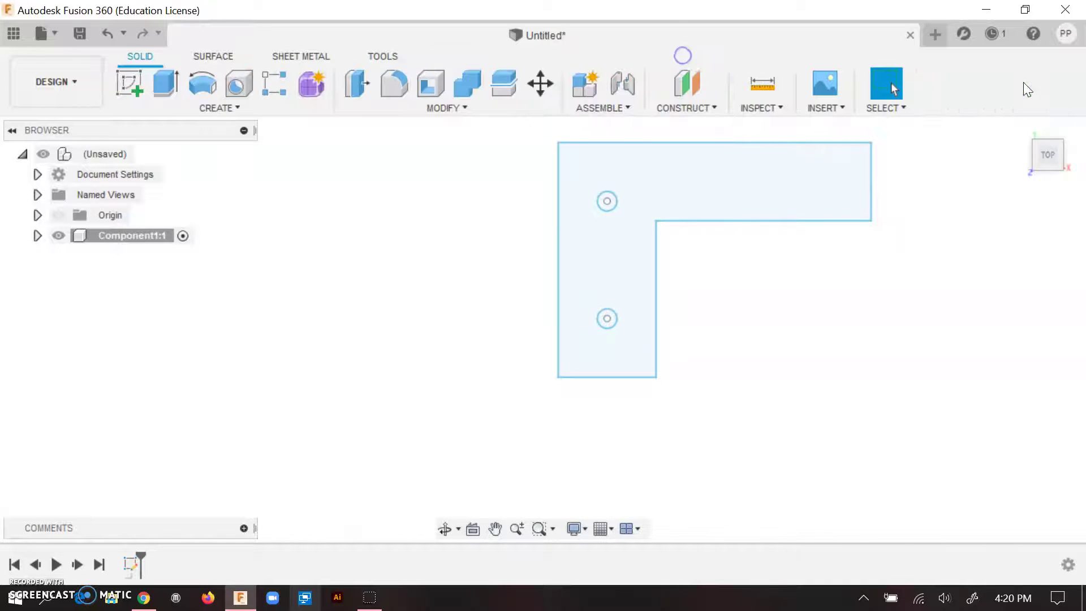
pyautogui.scroll(-1, 778, 242)
pyautogui.moveTo(777, 243); pyautogui.dragTo(732, 347, button='middle')
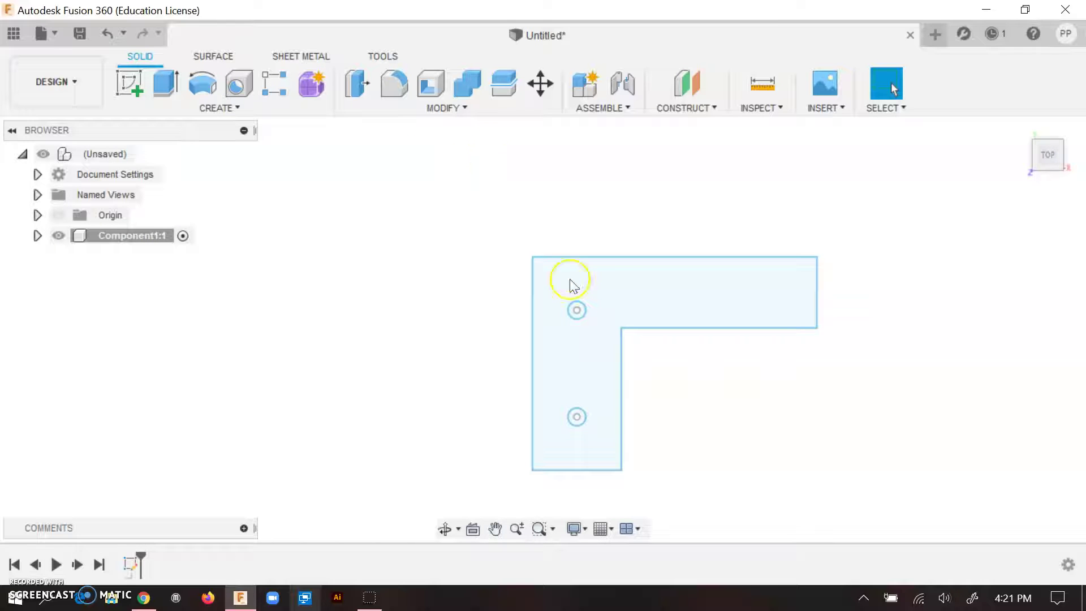
pyautogui.click(37, 236)
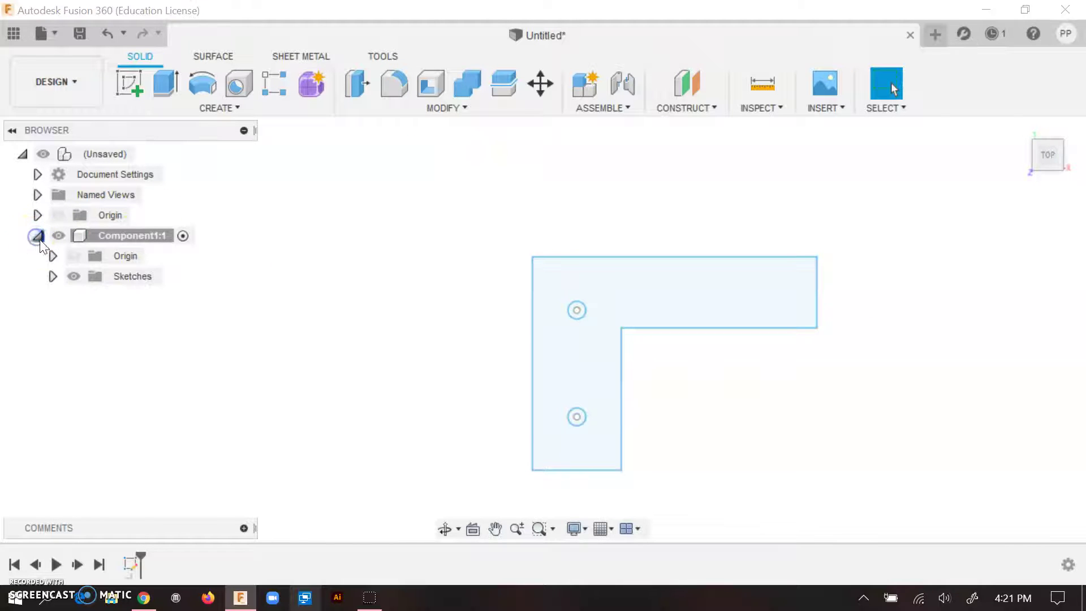
# - Reopen Sketch1 for editing, inspect the expression behind the upper hole's height dimension, and finish the sketch
pyautogui.click(53, 276)
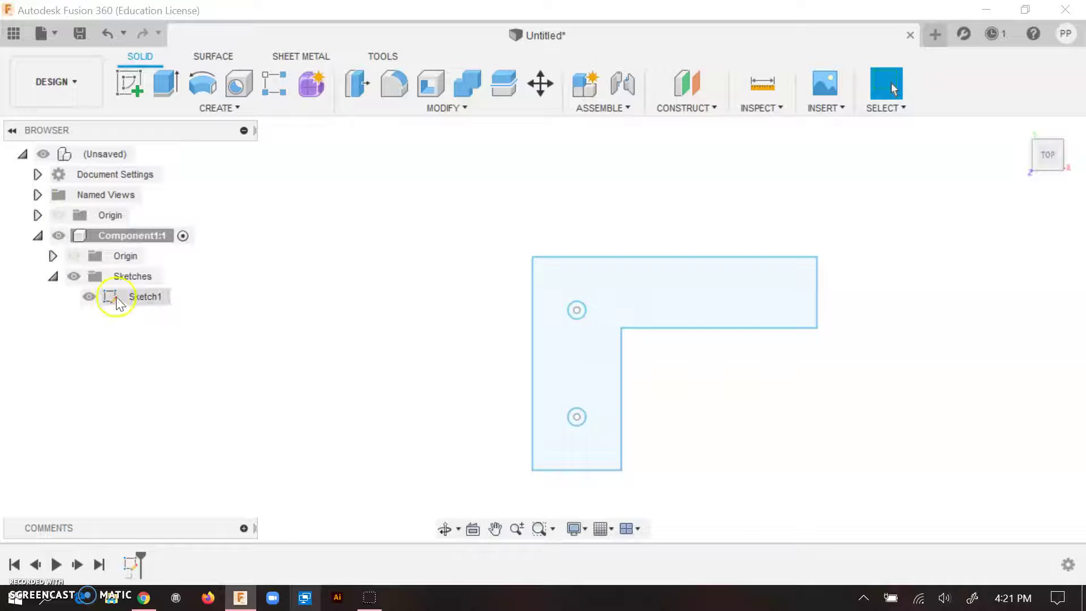
pyautogui.rightClick(144, 298)
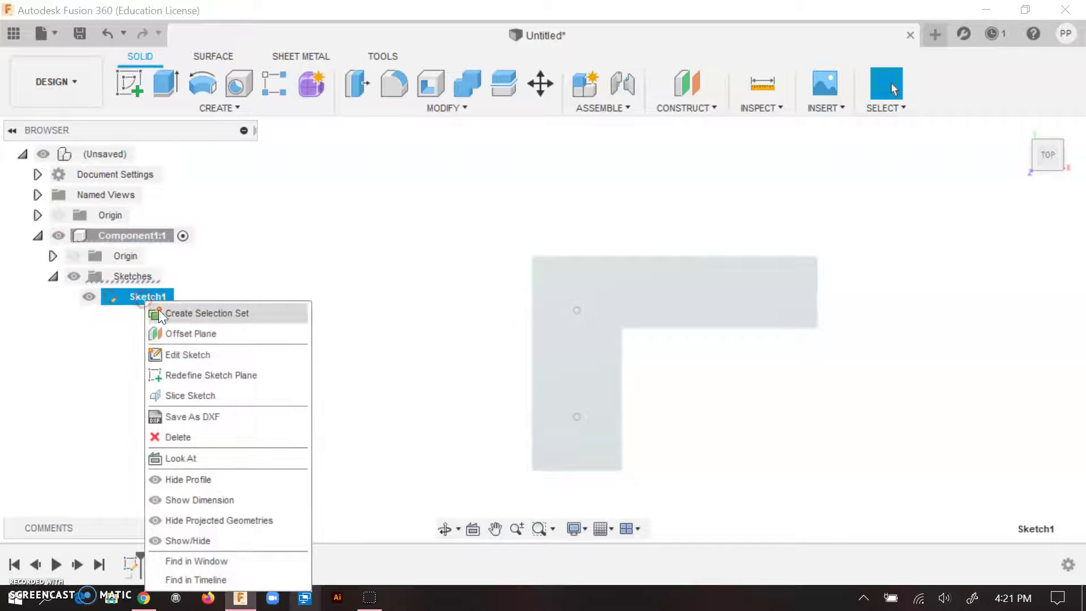
pyautogui.click(205, 358)
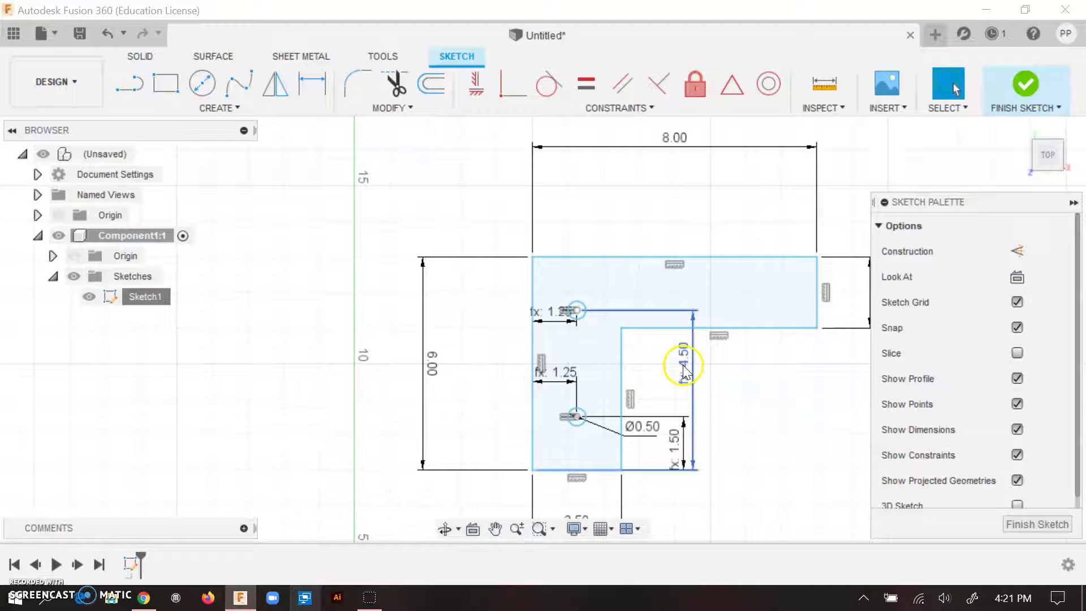
pyautogui.doubleClick(679, 362)
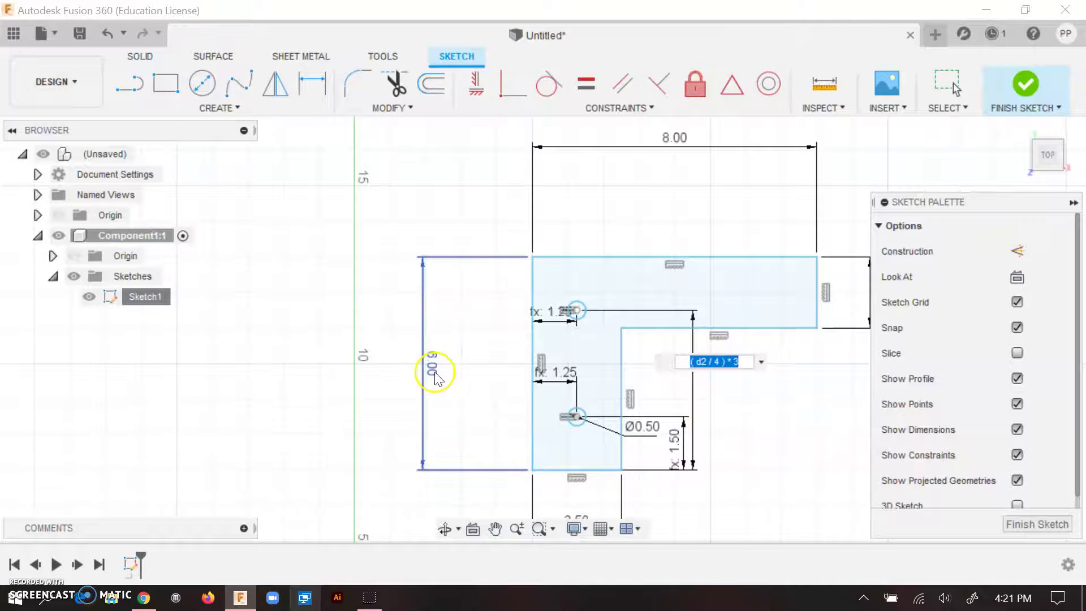
pyautogui.click(1026, 83)
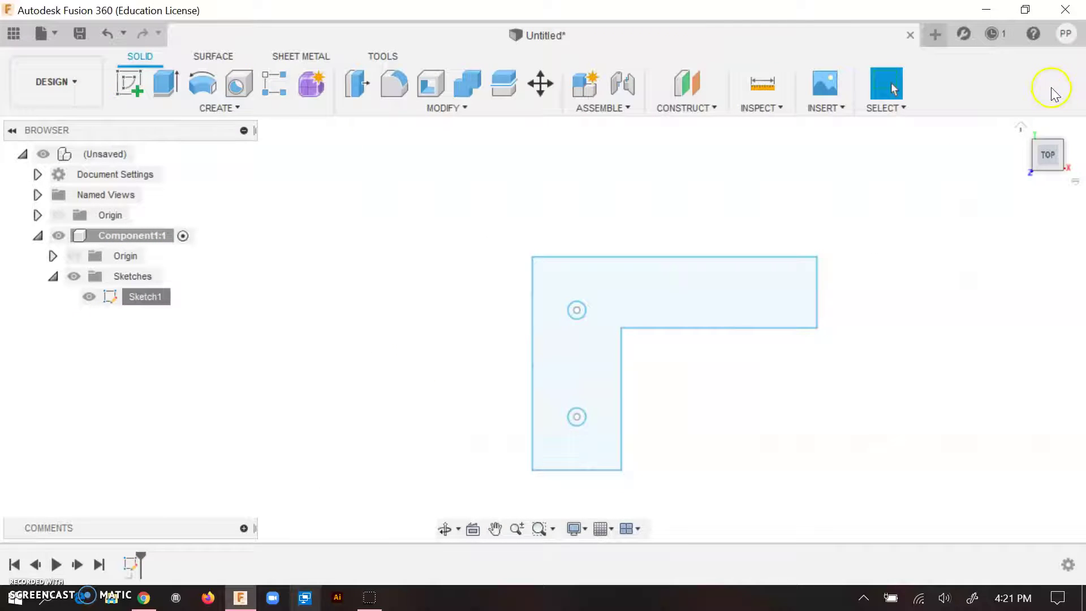
pyautogui.click(15, 602)
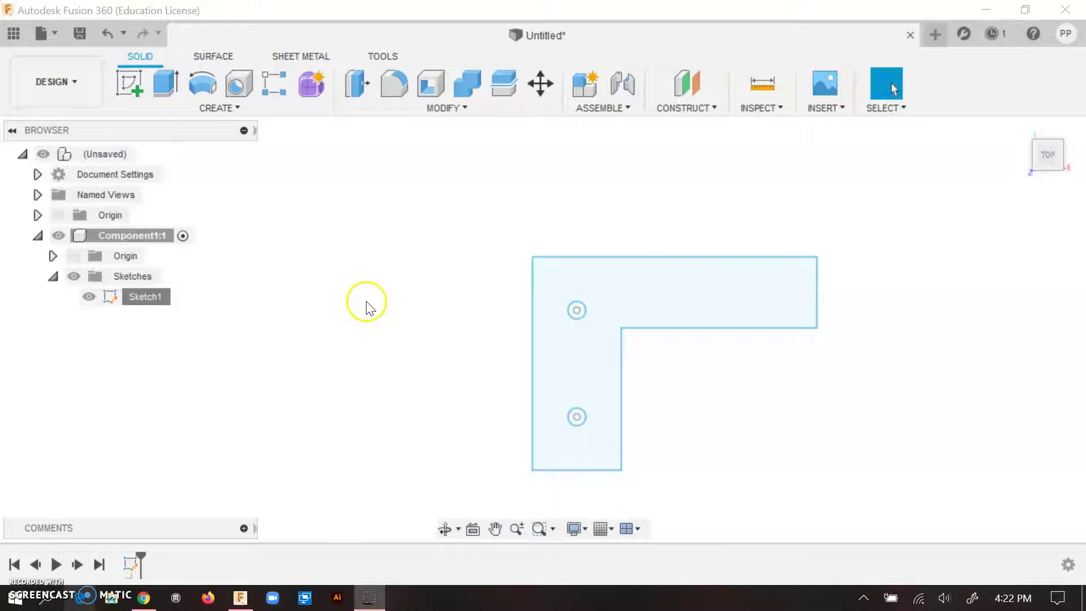
pyautogui.click(146, 296)
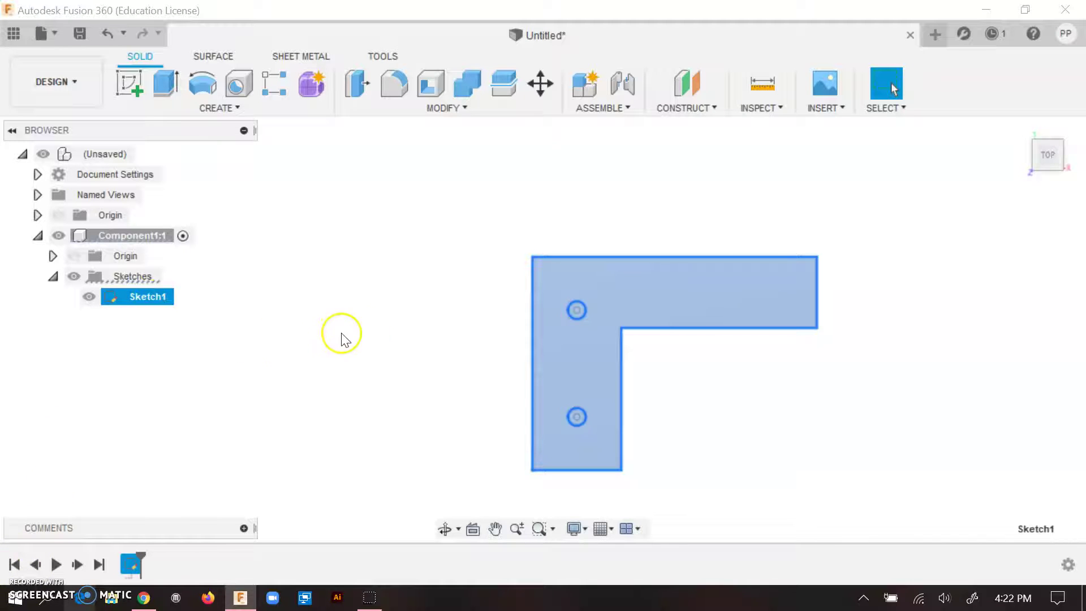
pyautogui.click(372, 304)
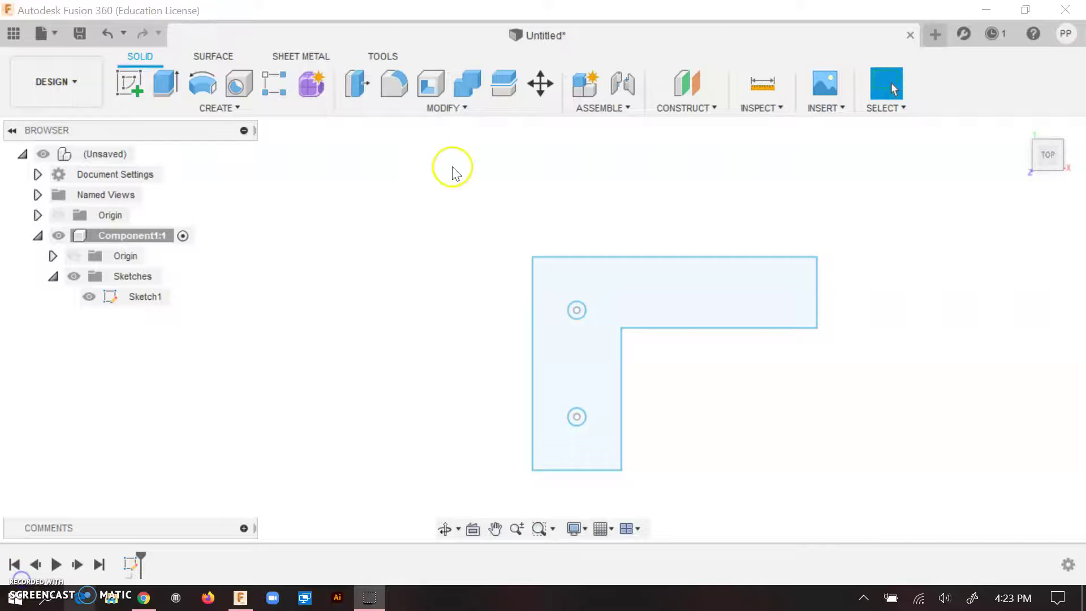
# - Open the Change Parameters dialog and expand Component1 and Sketch1 to list the sketch's model parameters
pyautogui.click(452, 107)
pyautogui.click(427, 499)
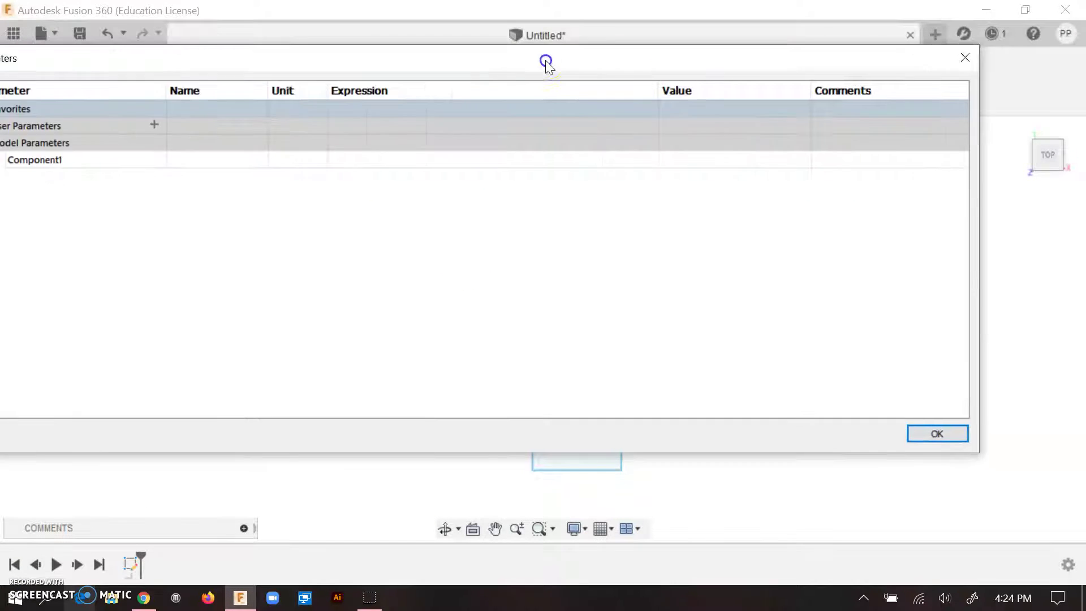
pyautogui.moveTo(1036, 189)
pyautogui.mouseDown()
pyautogui.moveTo(759, 247)
pyautogui.moveTo(500, 258)
pyautogui.mouseUp()
pyautogui.moveTo(305, 43); pyautogui.dragTo(679, 30)
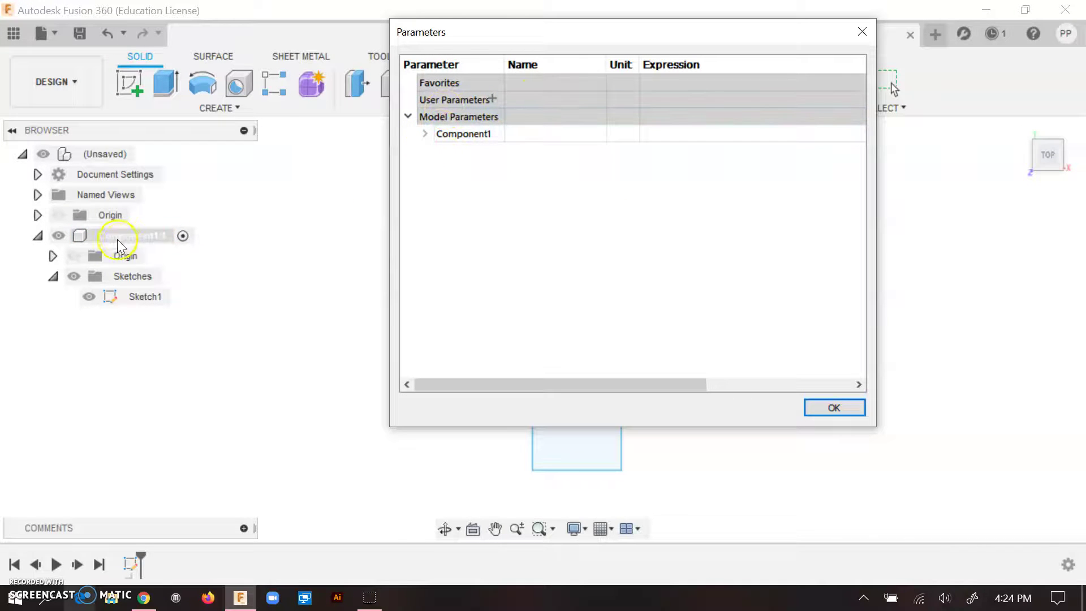
pyautogui.click(433, 134)
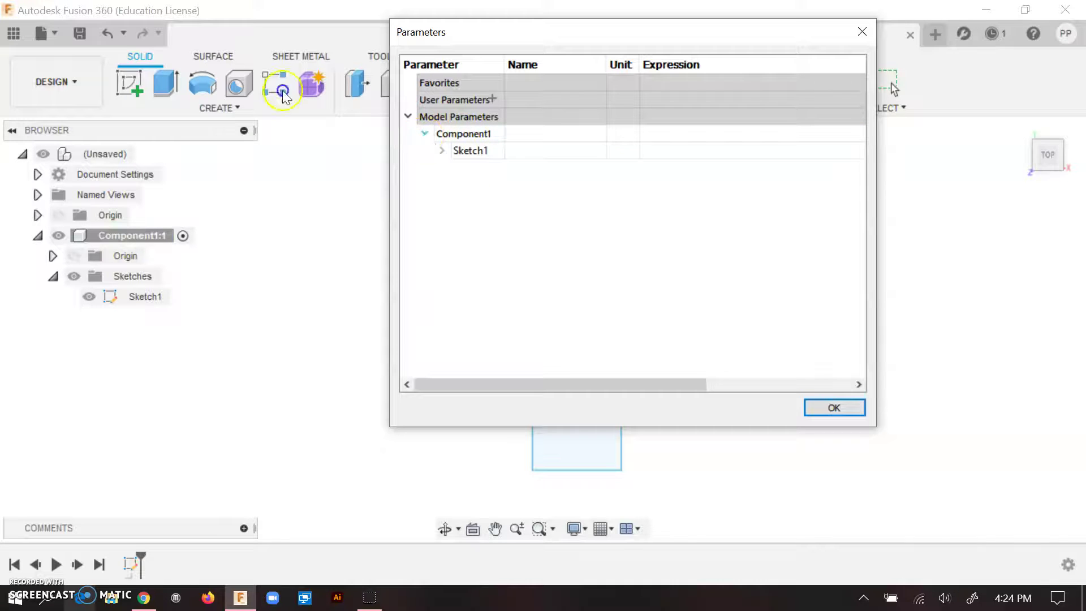
pyautogui.click(471, 152)
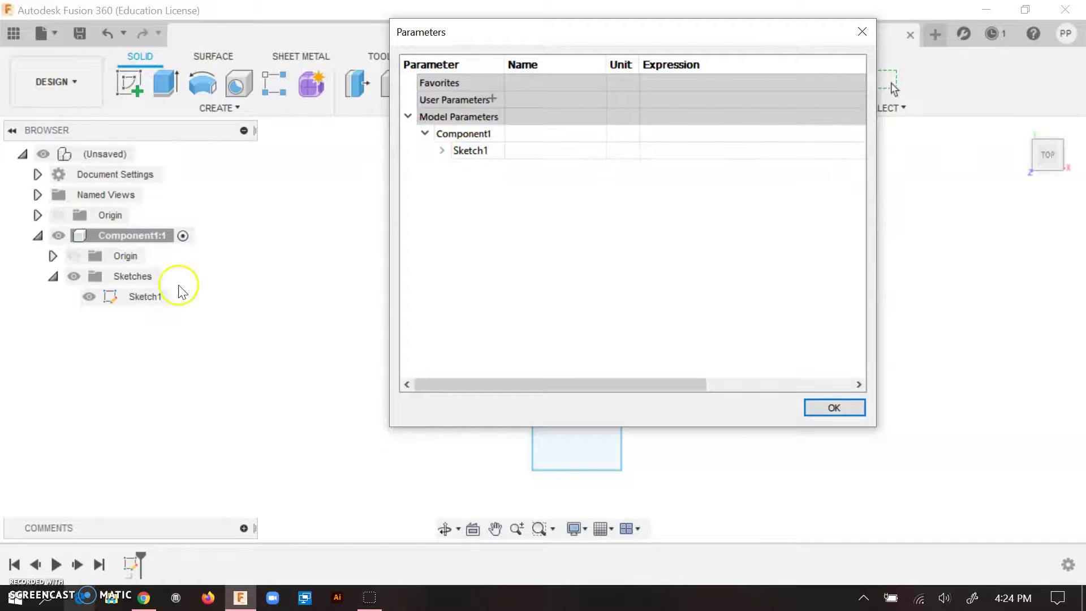
pyautogui.click(442, 150)
pyautogui.moveTo(605, 34)
pyautogui.mouseDown()
pyautogui.moveTo(777, 98)
pyautogui.moveTo(883, 44)
pyautogui.mouseUp()
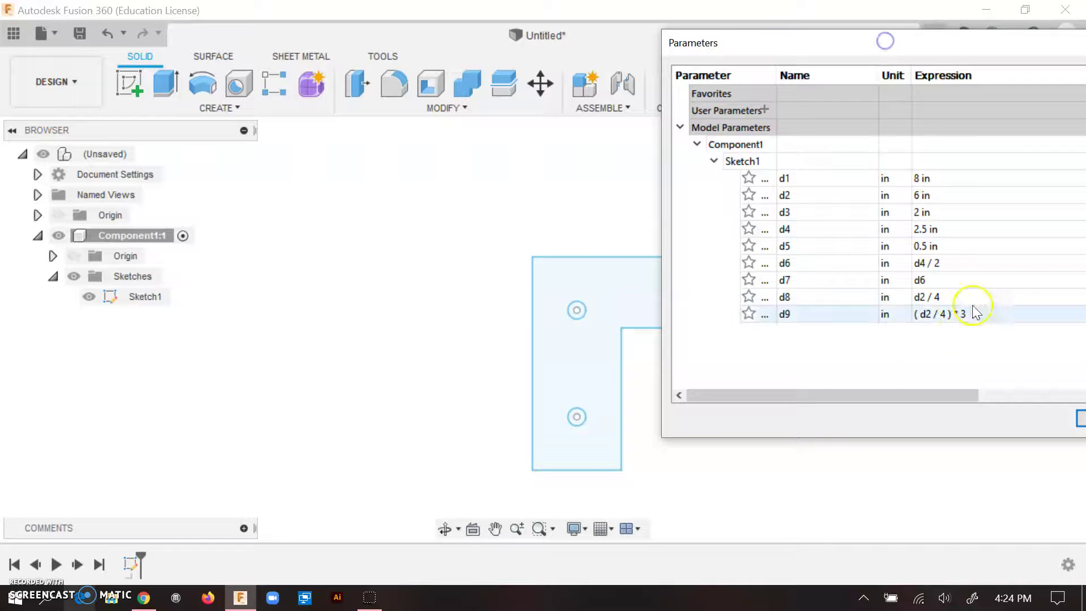
# - Set the profile's overall width parameter d1 to 10 in, keeping the sketch visible beside the parameter list
pyautogui.click(868, 308)
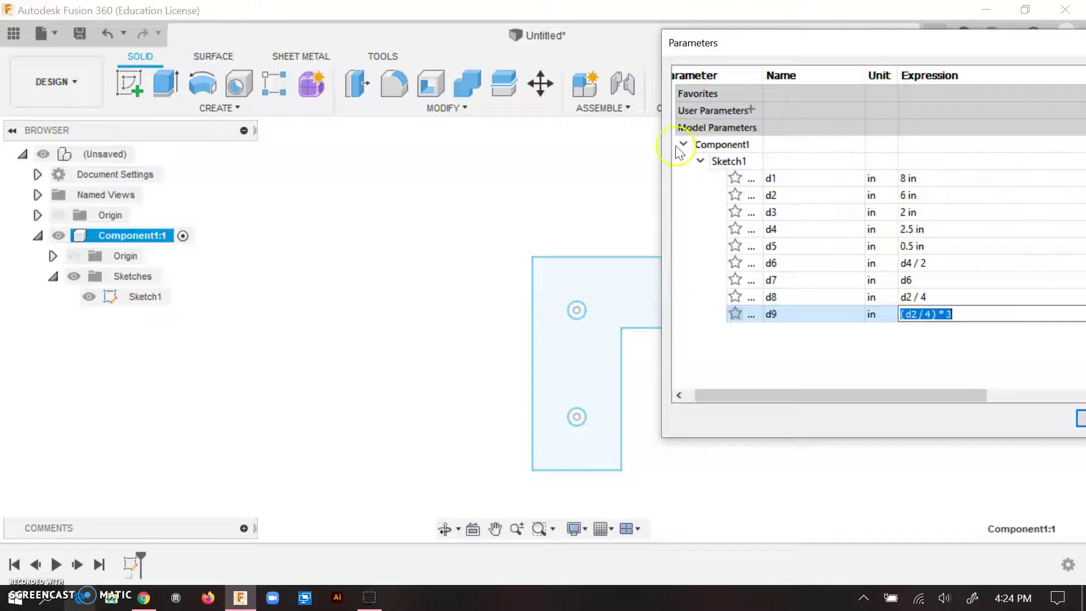
pyautogui.doubleClick(906, 178)
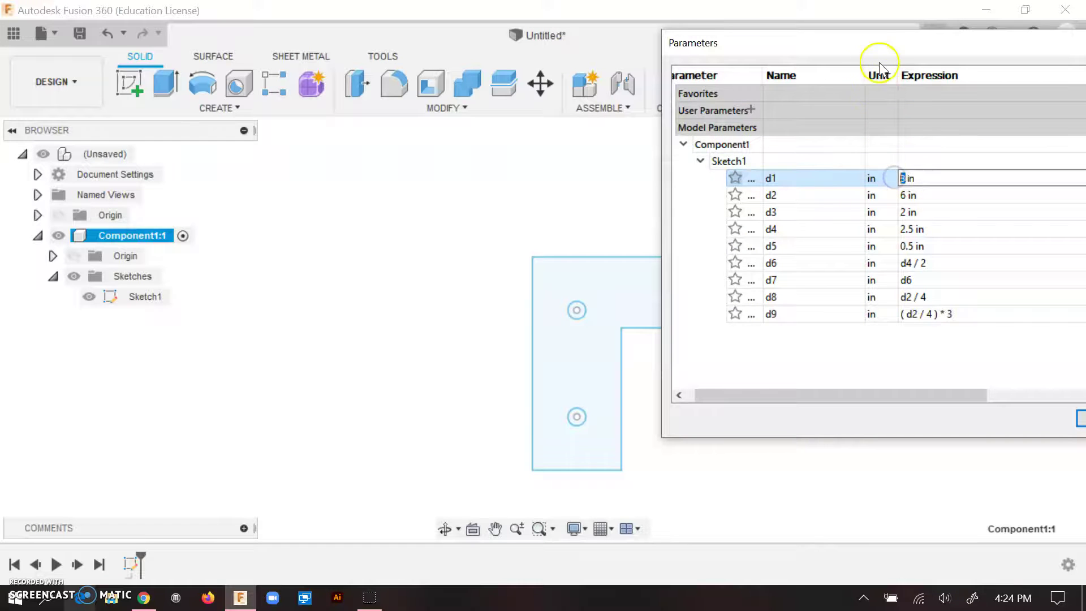
pyautogui.moveTo(877, 47)
pyautogui.mouseDown()
pyautogui.moveTo(938, 54)
pyautogui.moveTo(893, 52)
pyautogui.mouseUp()
pyautogui.moveTo(606, 334)
pyautogui.mouseDown(button='middle')
pyautogui.moveTo(266, 337)
pyautogui.moveTo(299, 340)
pyautogui.mouseUp(button='middle')
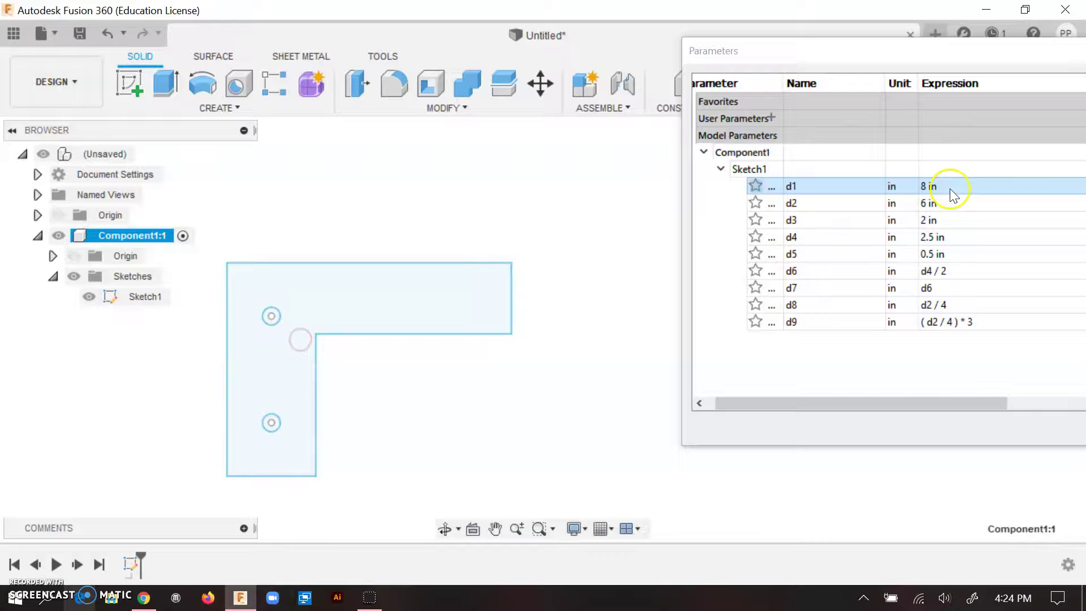
pyautogui.doubleClick(927, 185)
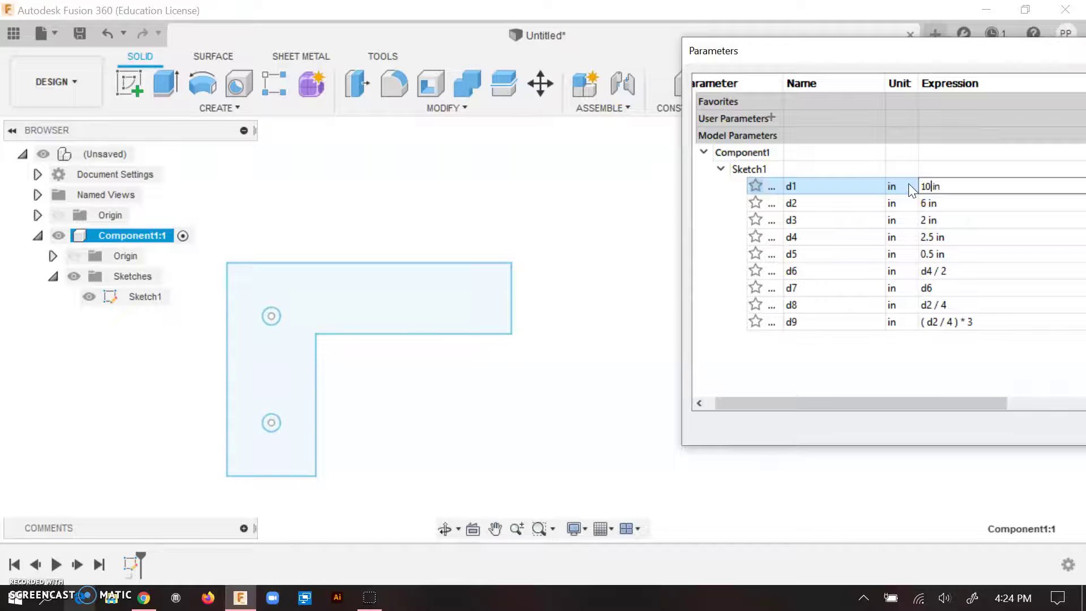
pyautogui.press('Return')
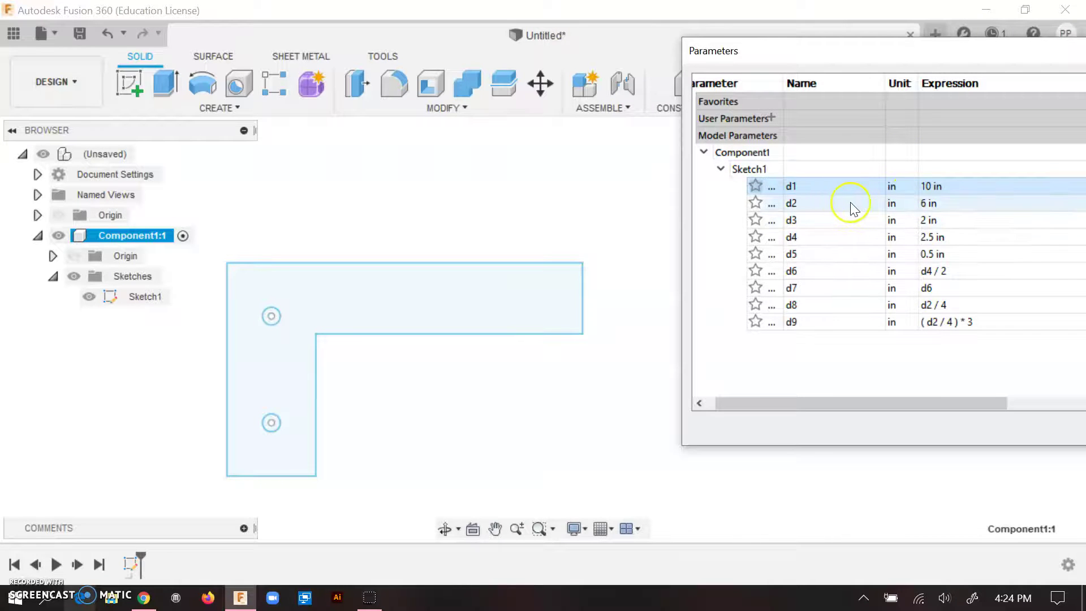
# - Set the profile's overall height parameter d2 to 12 in and inspect the upper hole's height expression d9
pyautogui.doubleClick(927, 205)
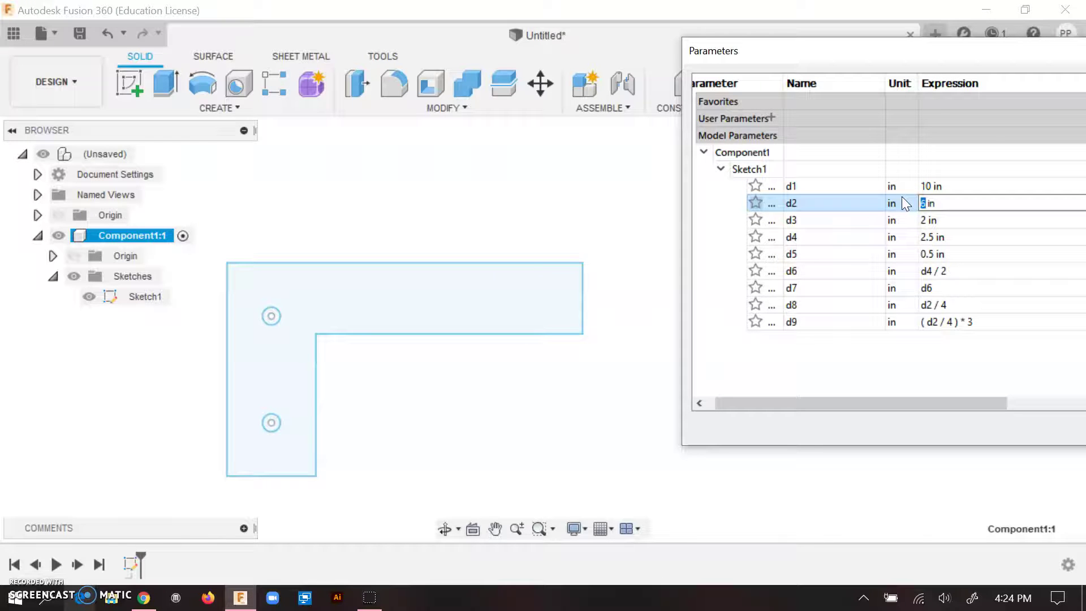
pyautogui.write('12')
pyautogui.click(976, 228)
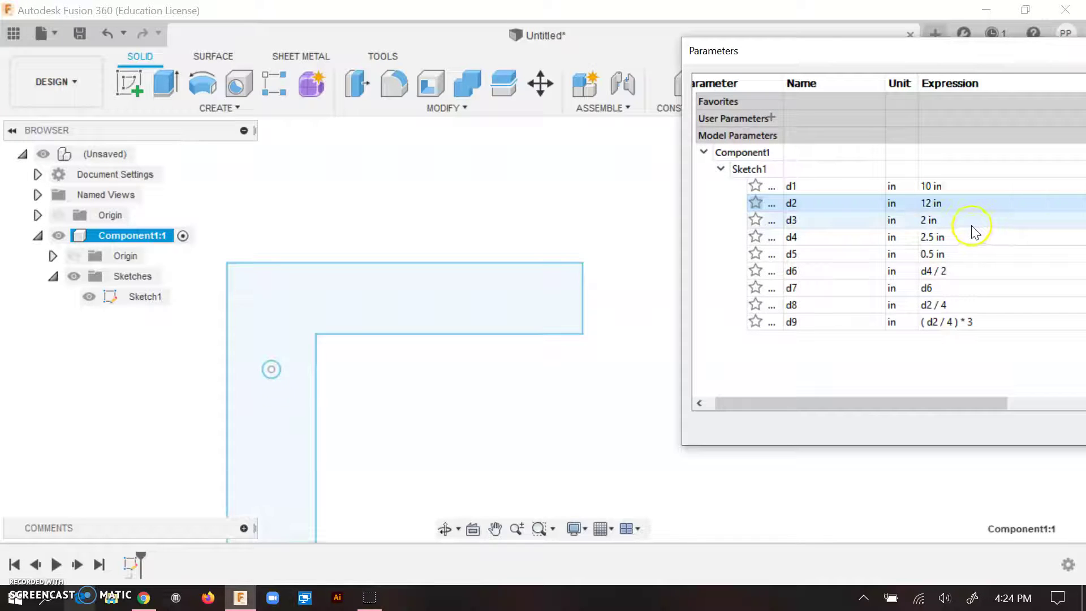
pyautogui.scroll(-3, 606, 289)
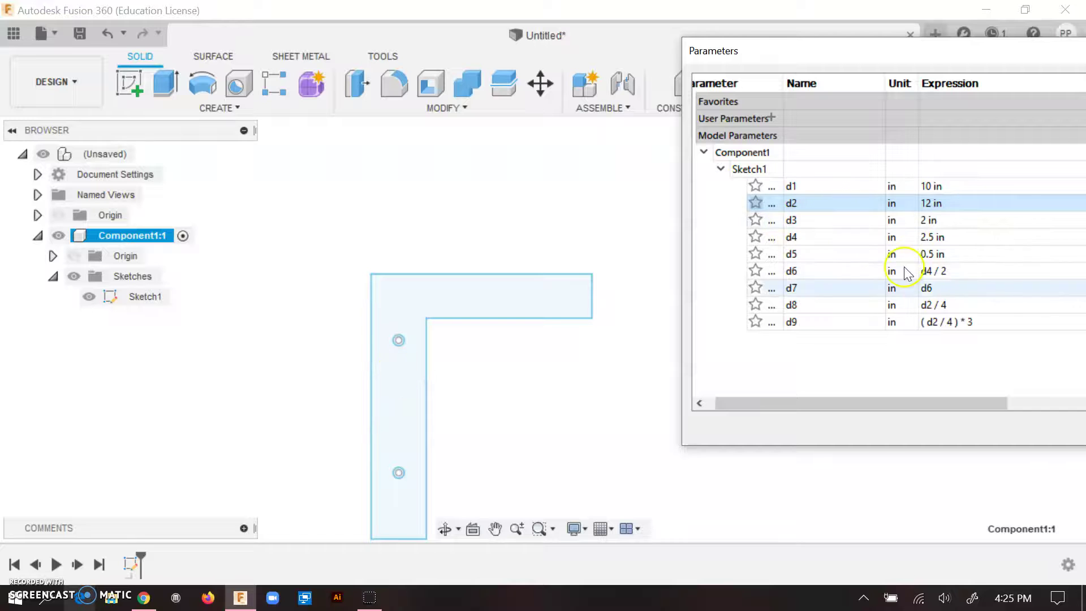
pyautogui.click(937, 322)
pyautogui.click(939, 322)
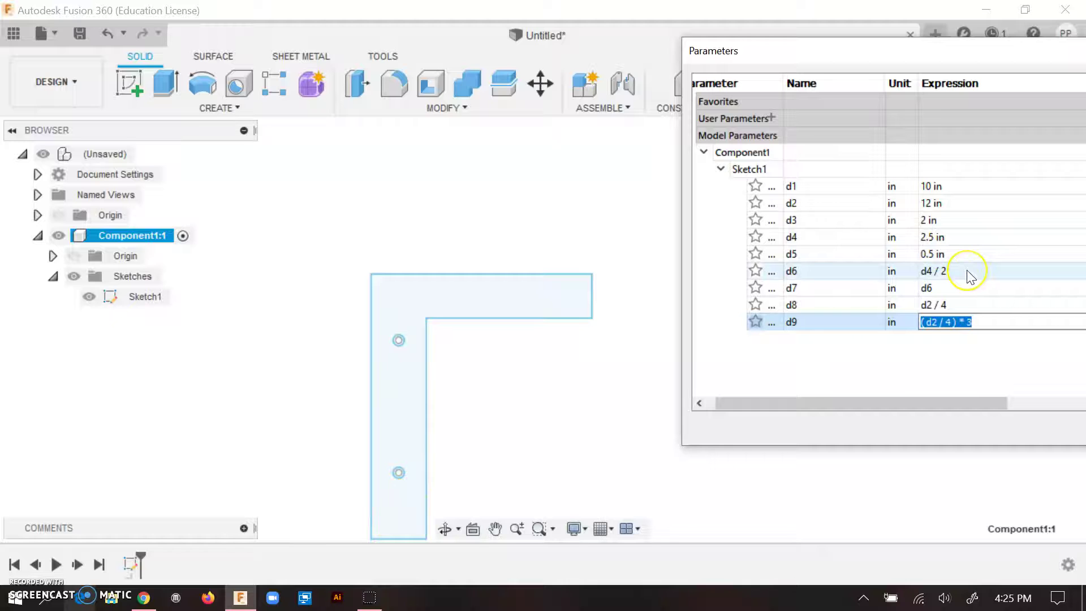
# - Set parameter d2 to 6 in and d1 to 8 in, and accept the parameter changes
pyautogui.click(931, 204)
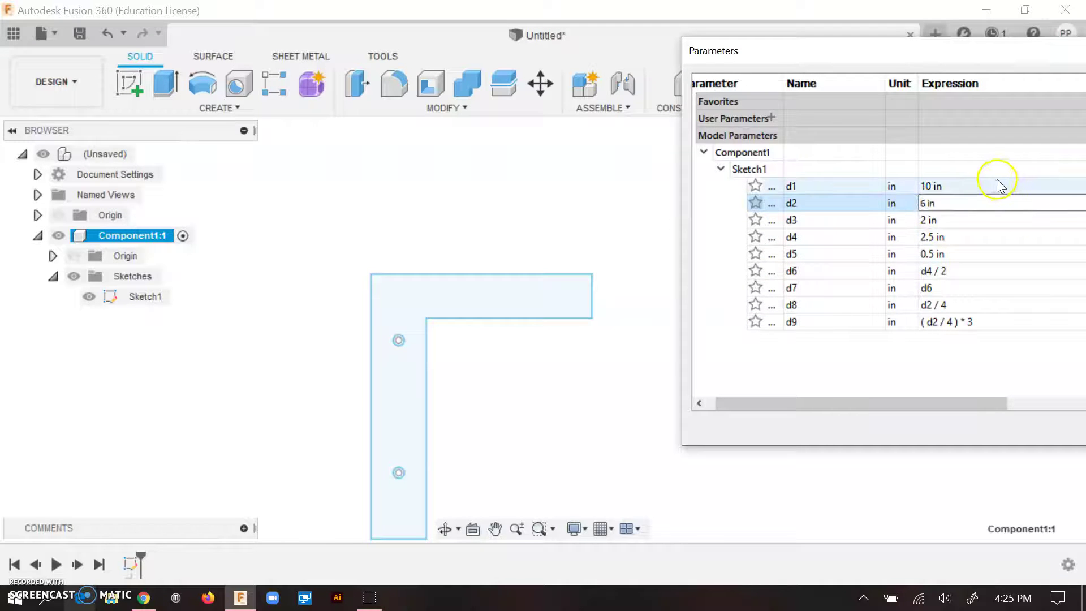
pyautogui.click(622, 125)
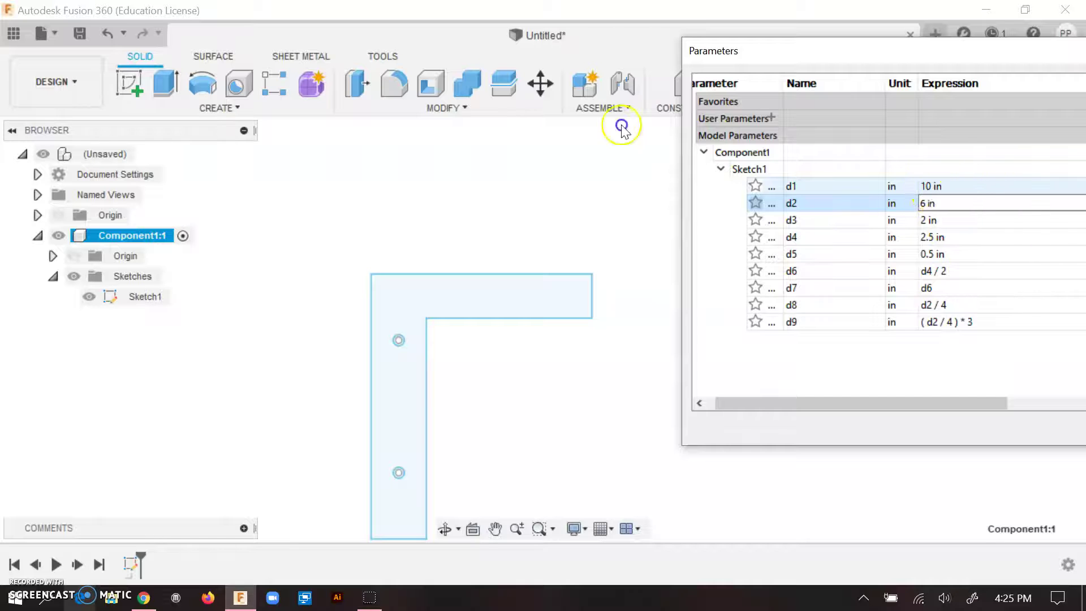
pyautogui.click(929, 187)
pyautogui.write('8')
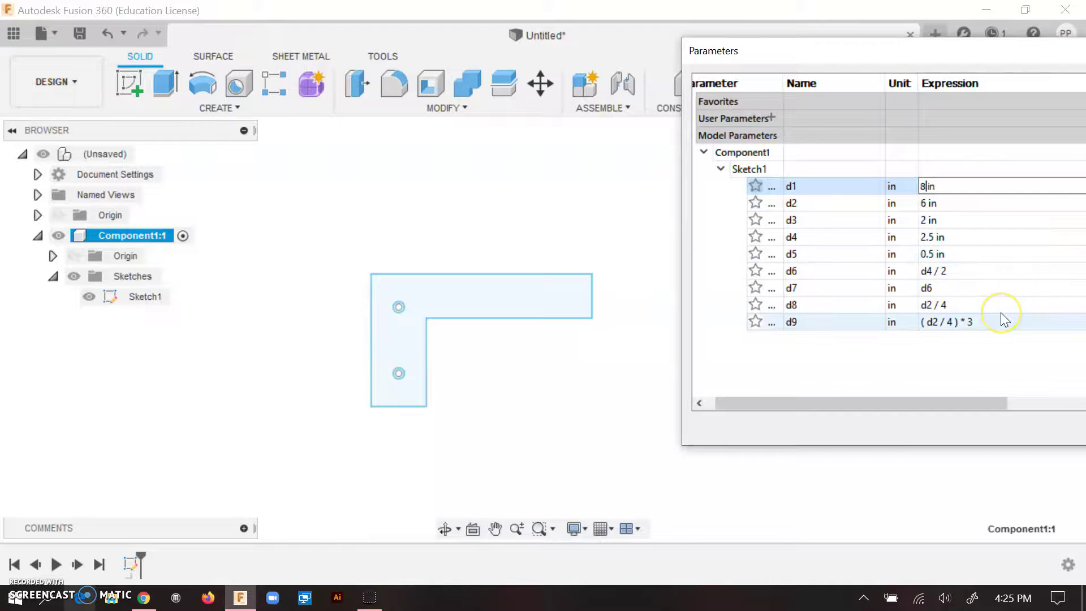
pyautogui.press('Return')
pyautogui.moveTo(924, 62); pyautogui.dragTo(644, 60)
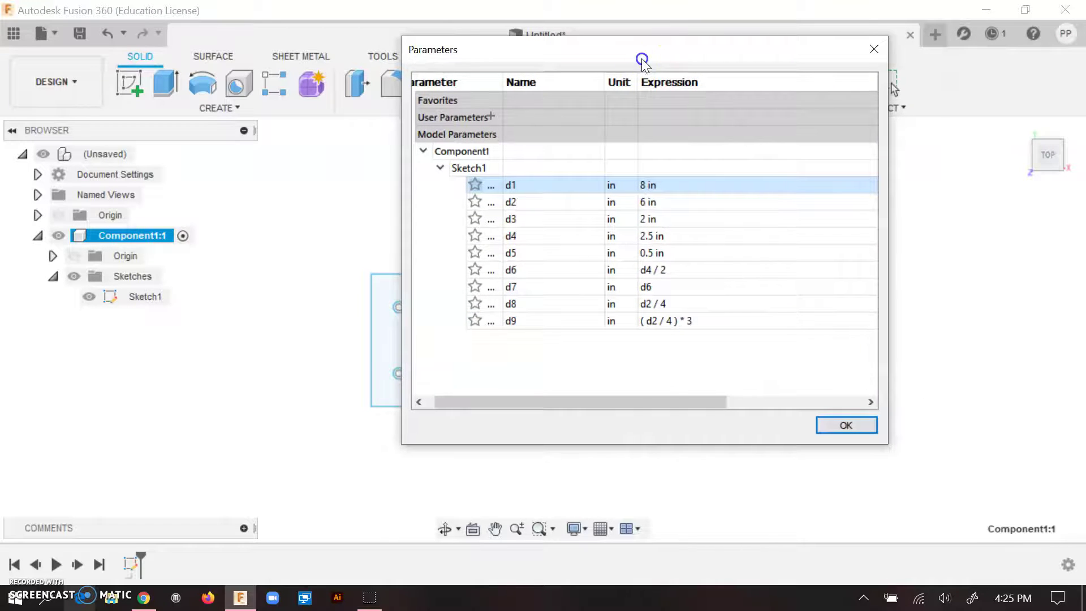
pyautogui.click(846, 425)
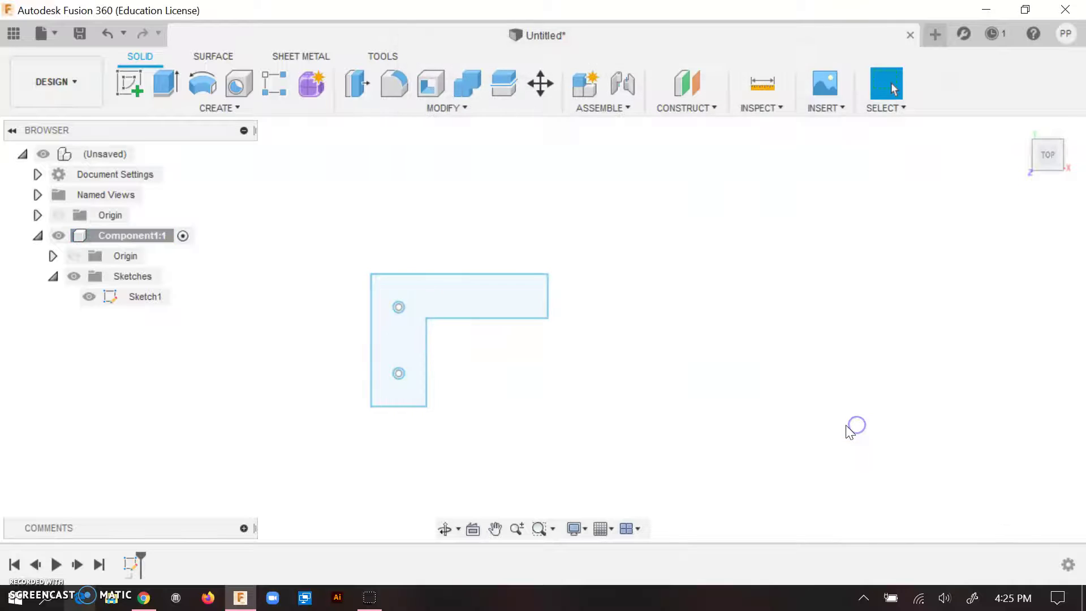
# - Reopen the Change Parameters dialog
pyautogui.click(432, 105)
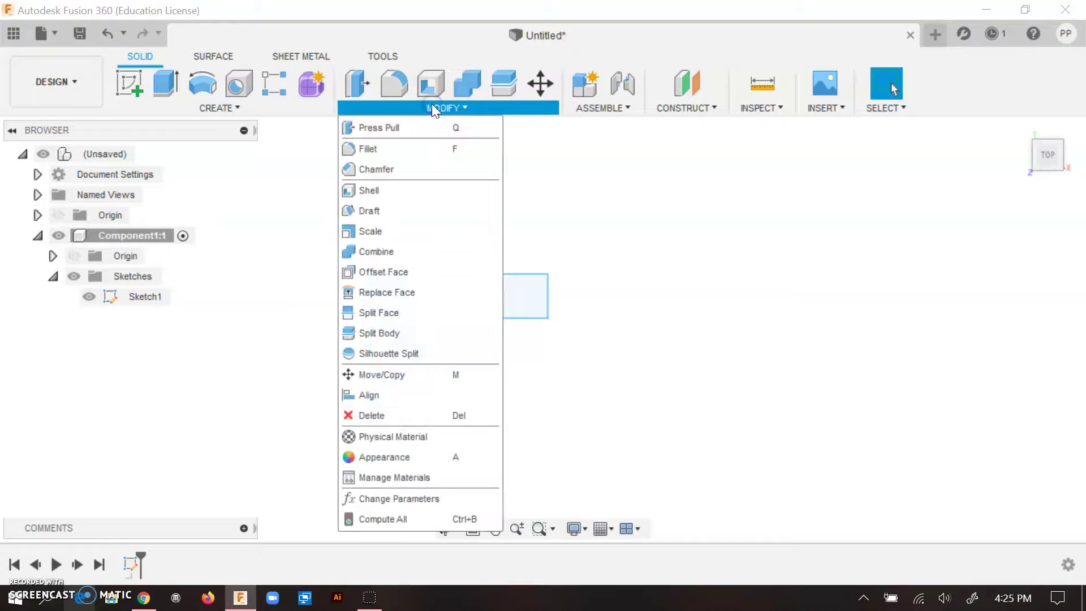
pyautogui.click(429, 502)
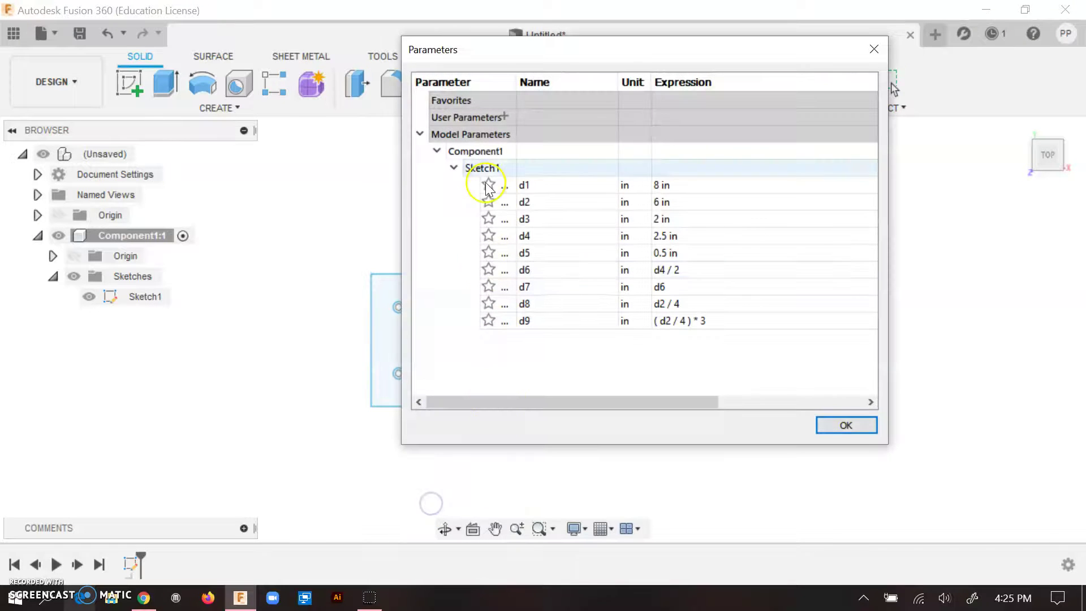
pyautogui.click(504, 117)
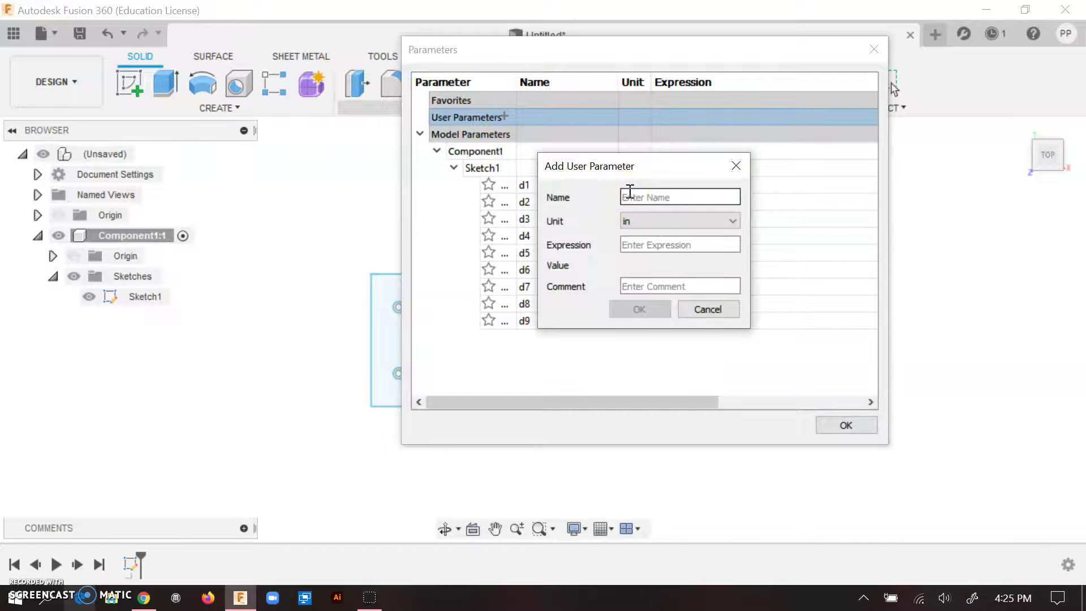
pyautogui.click(630, 193)
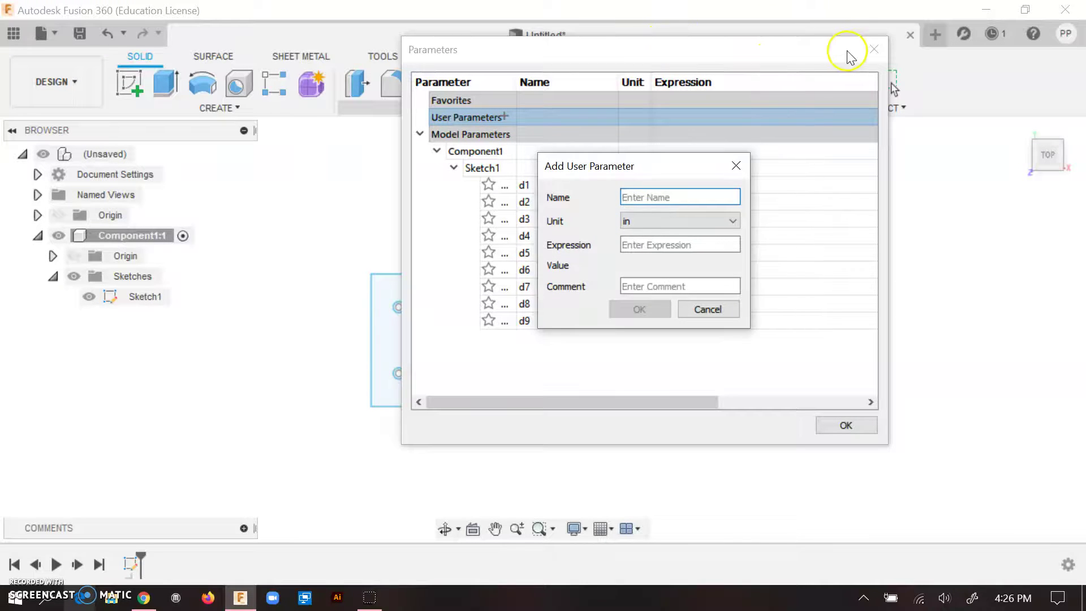
pyautogui.click(707, 310)
# - Move the parameter list clear of the sketch and add a user parameter Square_Length with the expression 16 in inches
pyautogui.moveTo(659, 48); pyautogui.dragTo(825, 53)
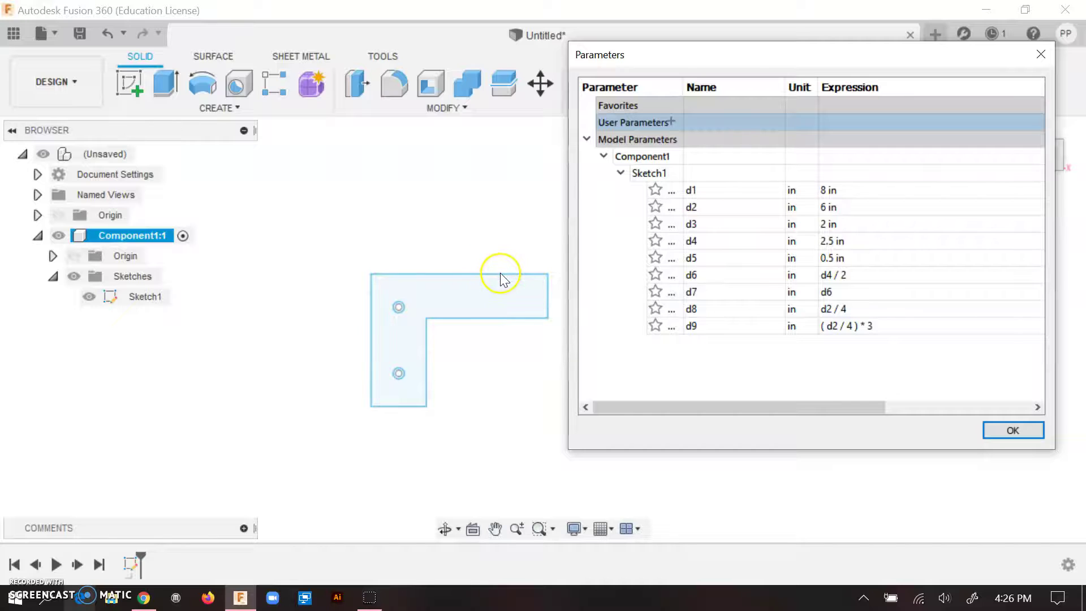
pyautogui.click(672, 122)
pyautogui.write('square_Length')
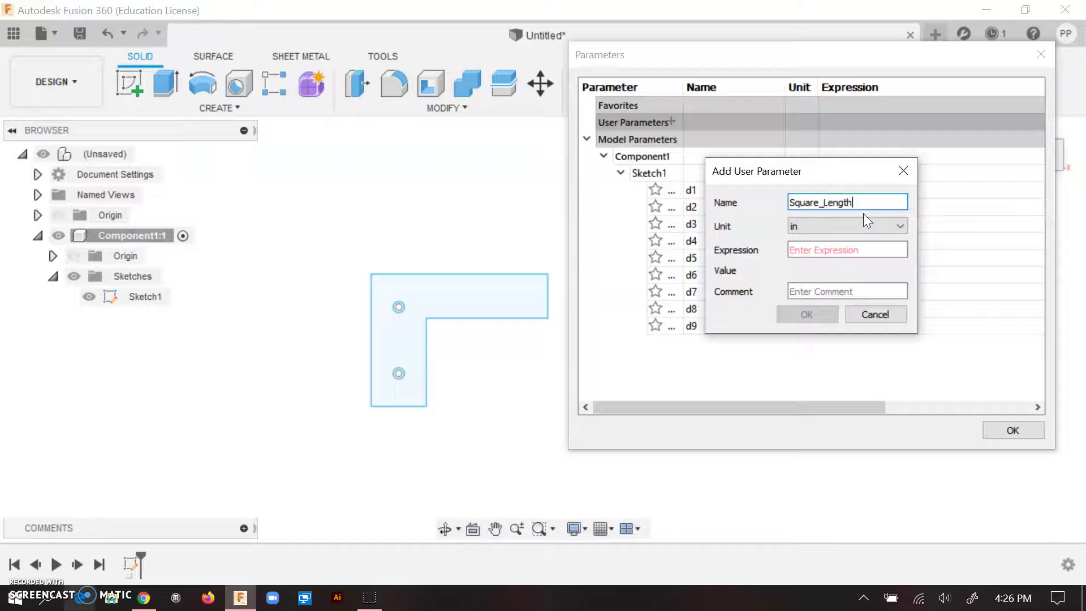
pyautogui.click(866, 244)
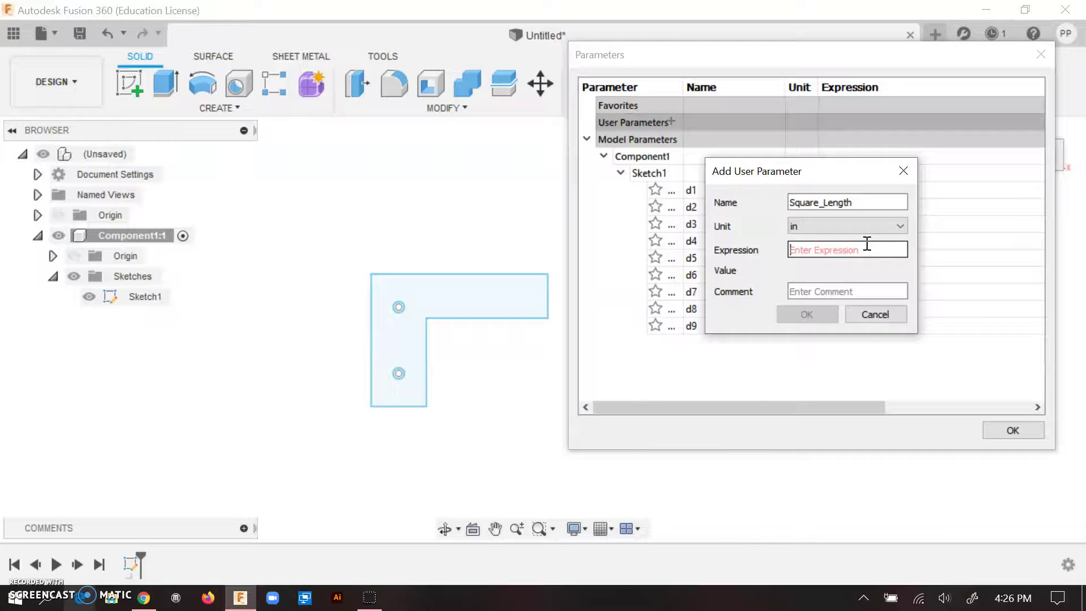
pyautogui.write('16')
pyautogui.click(829, 249)
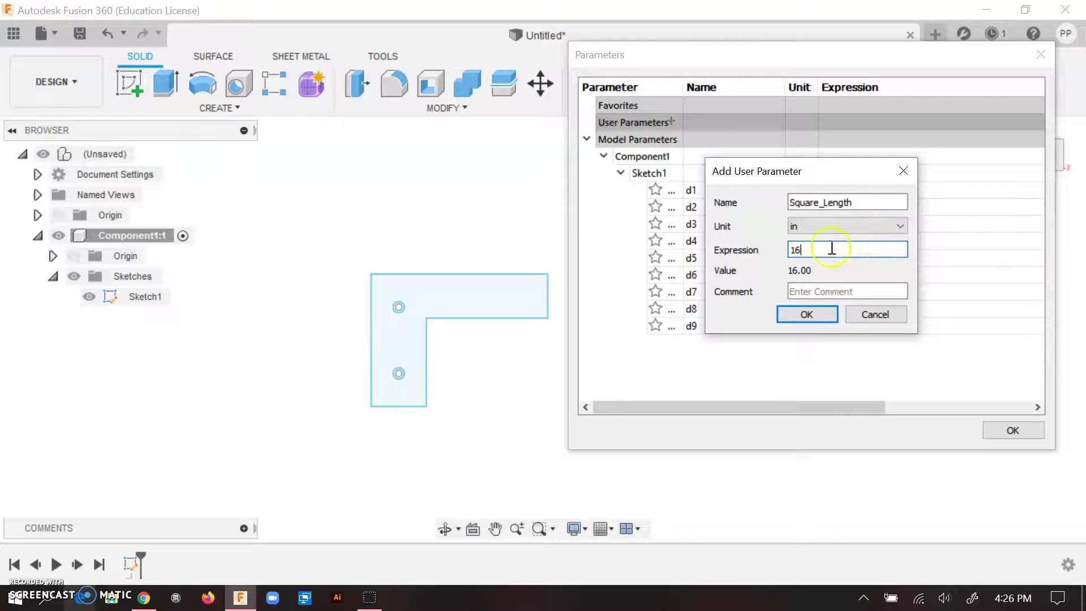
pyautogui.click(806, 315)
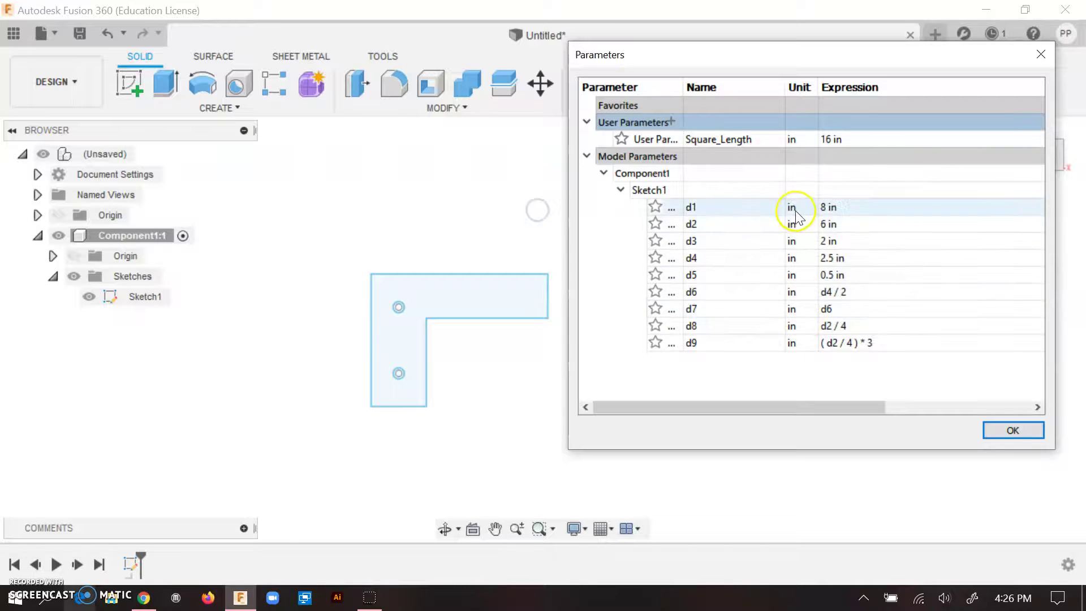
# - Add a user parameter named Handle_Length with the expression 8 in inches
pyautogui.click(673, 122)
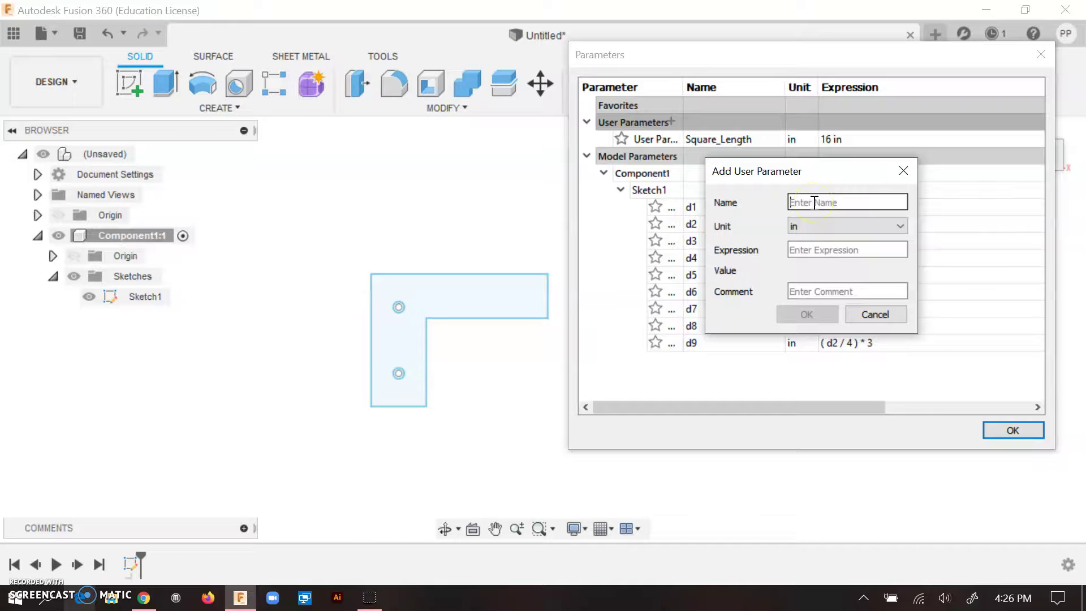
pyautogui.write('Handle_Length')
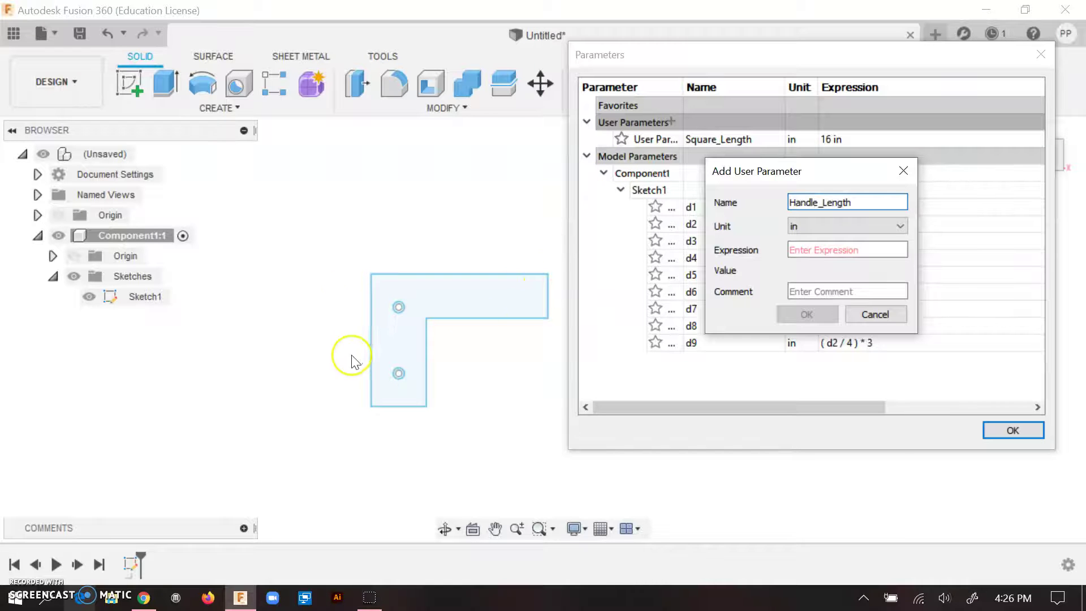
pyautogui.click(823, 249)
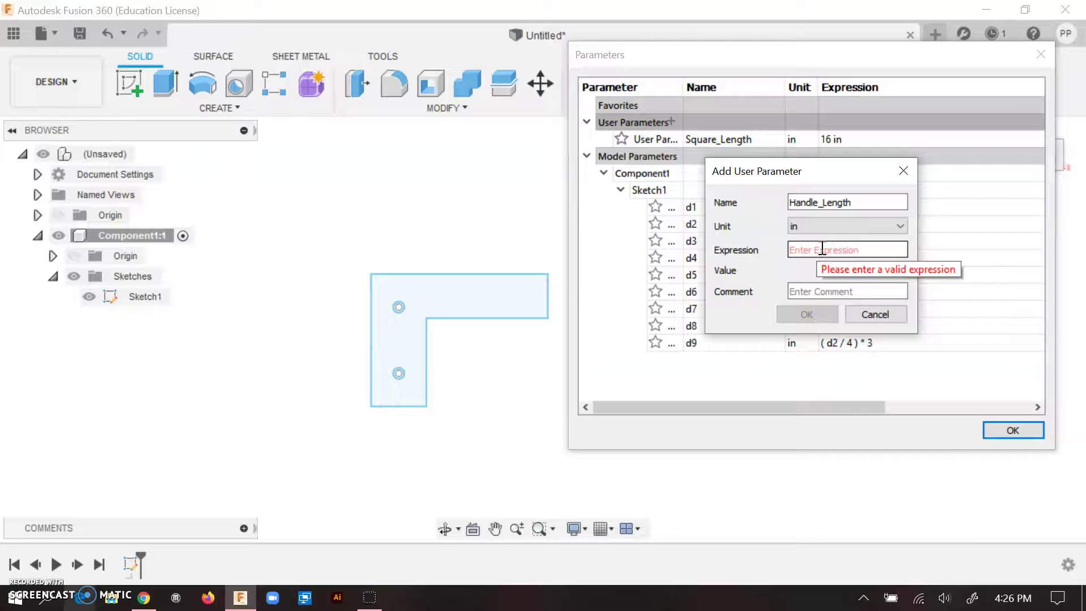
pyautogui.write('8')
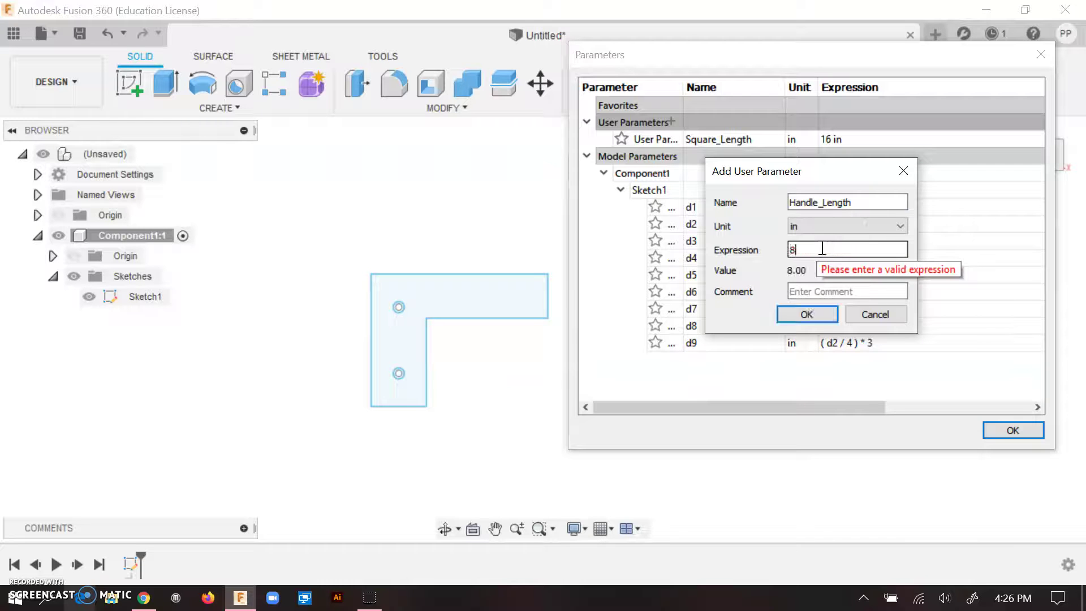
pyautogui.press('Return')
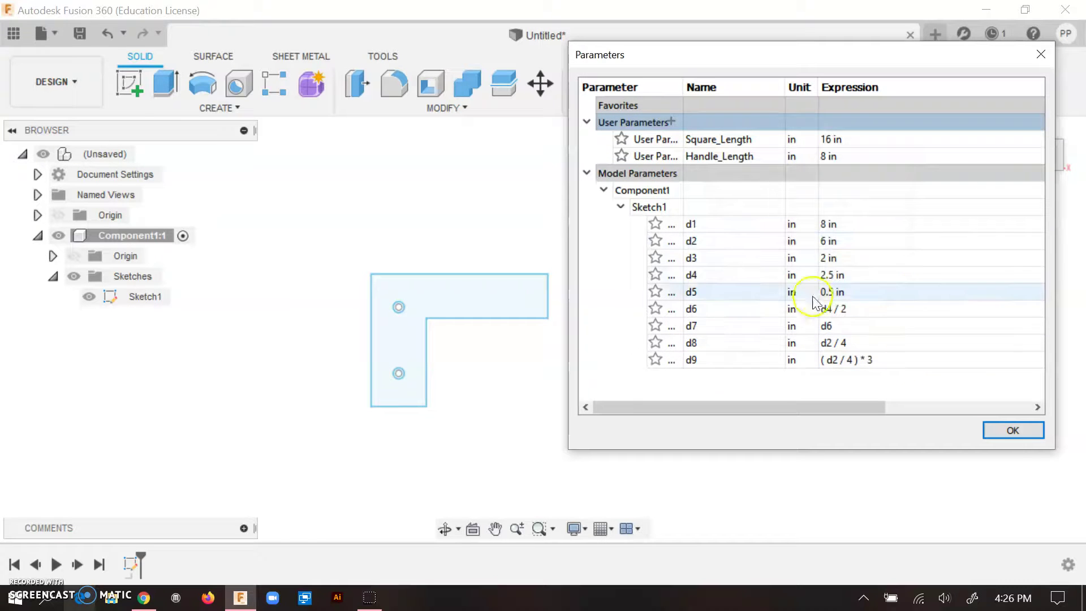
# - Add a user parameter named Material_thickness with the expression .25 in inches, and accept the parameter list
pyautogui.click(672, 120)
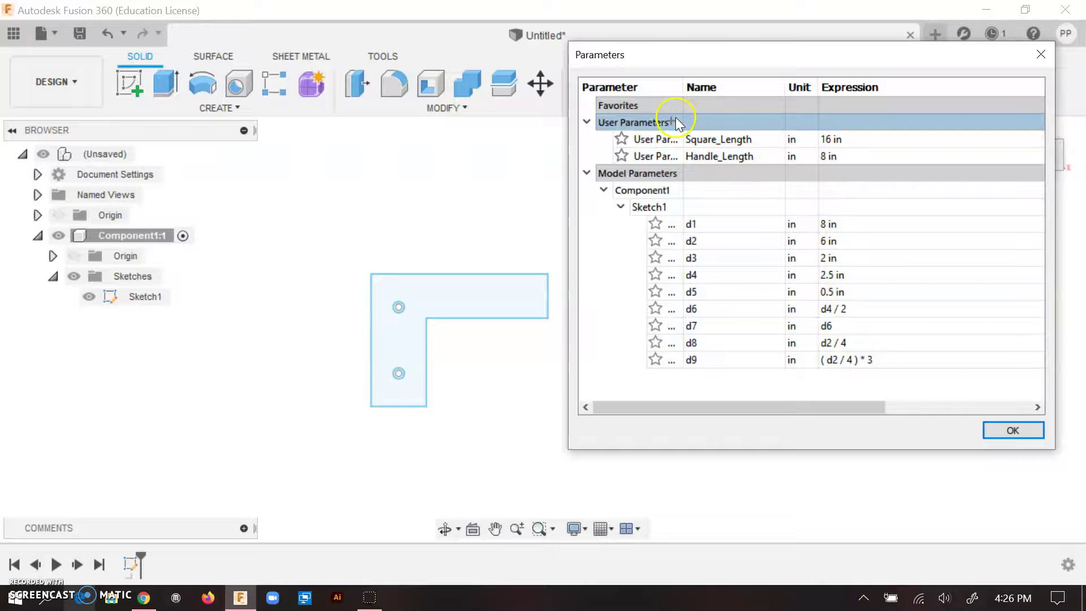
pyautogui.write('thickness')
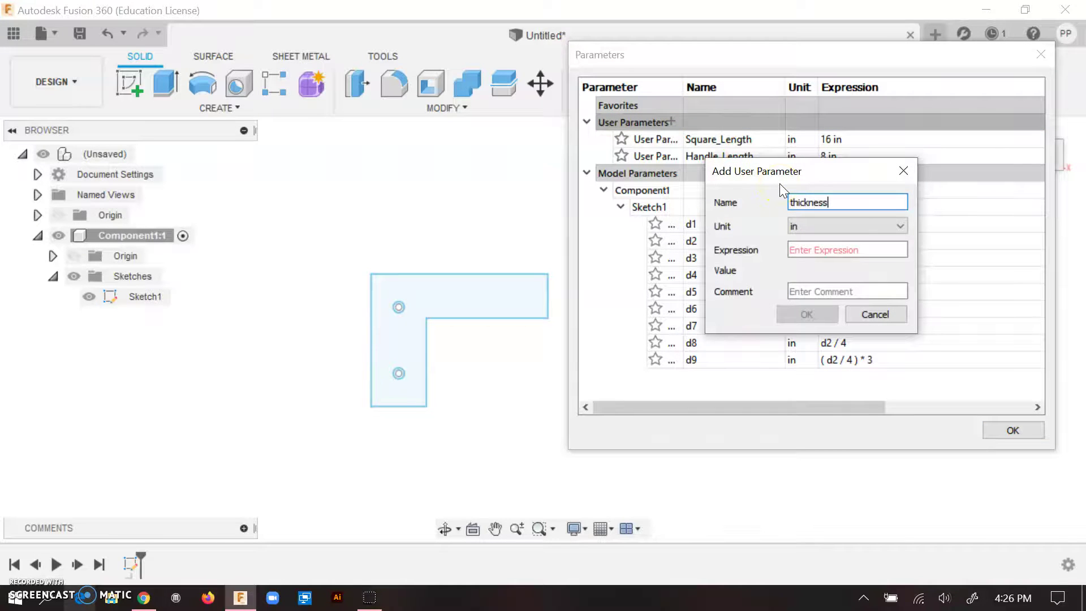
pyautogui.write('Material_')
pyautogui.click(831, 244)
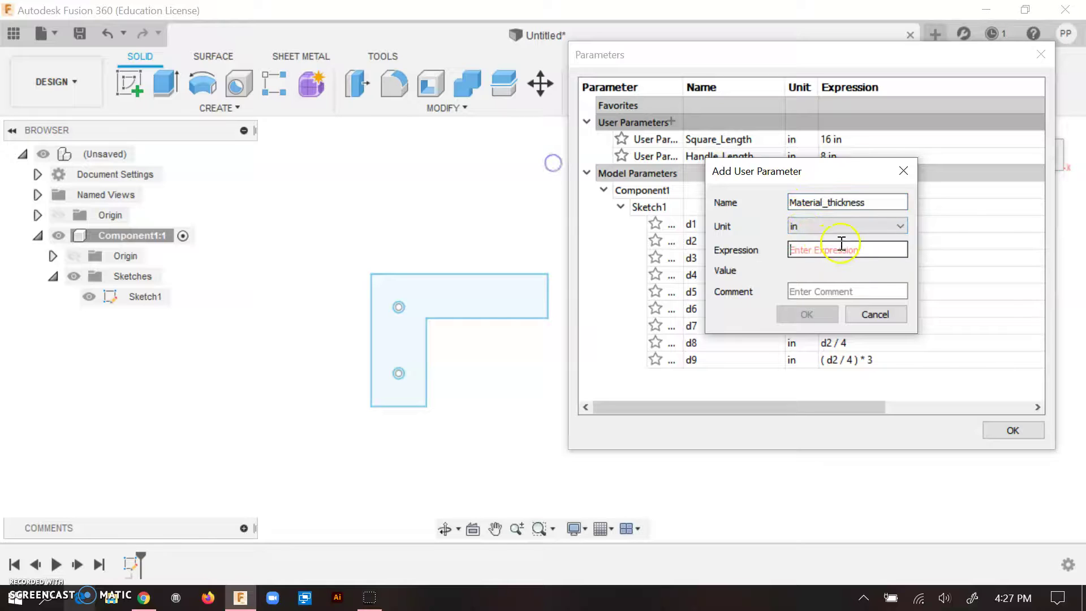
pyautogui.write('.2')
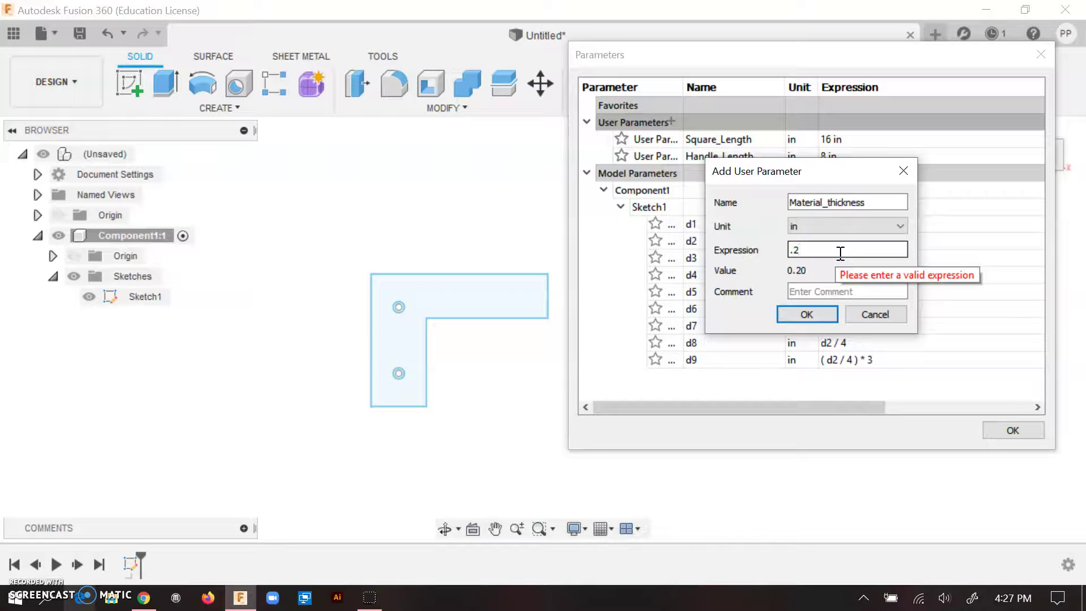
pyautogui.write('5')
pyautogui.click(852, 227)
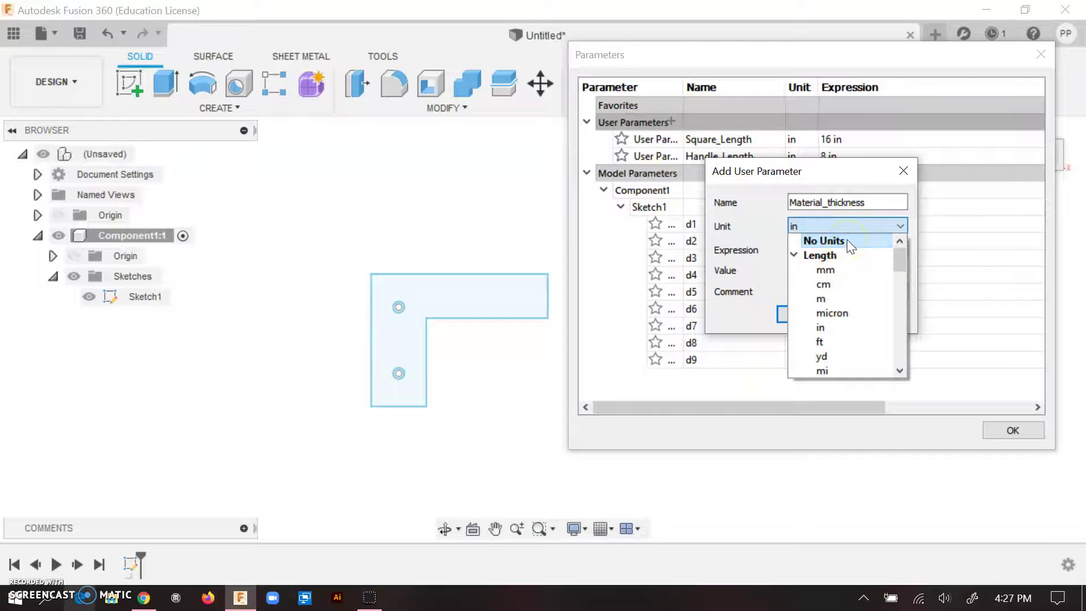
pyautogui.click(846, 171)
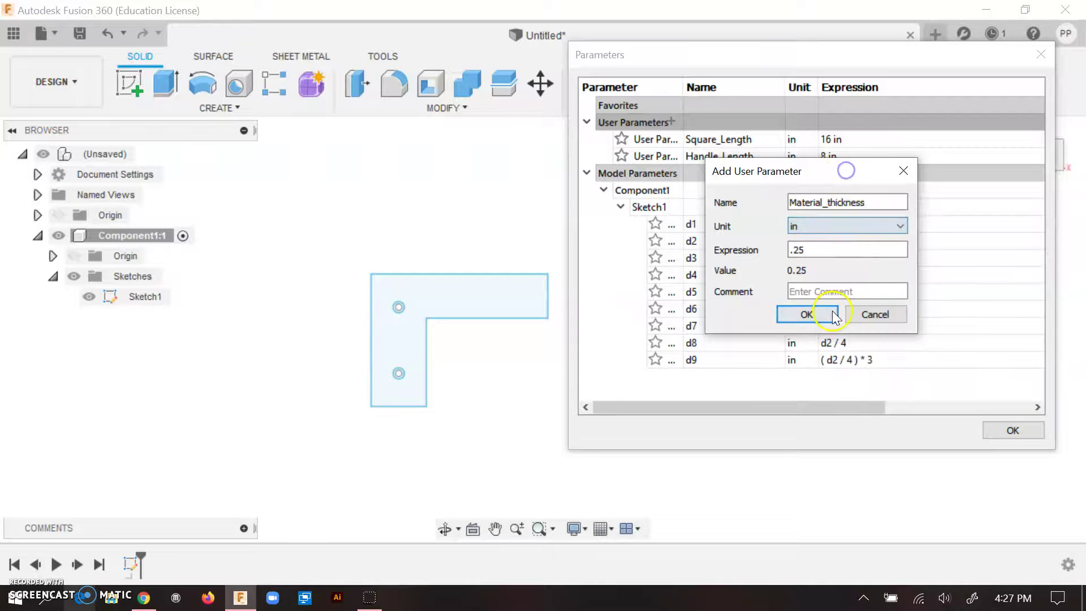
pyautogui.click(835, 316)
pyautogui.click(685, 288)
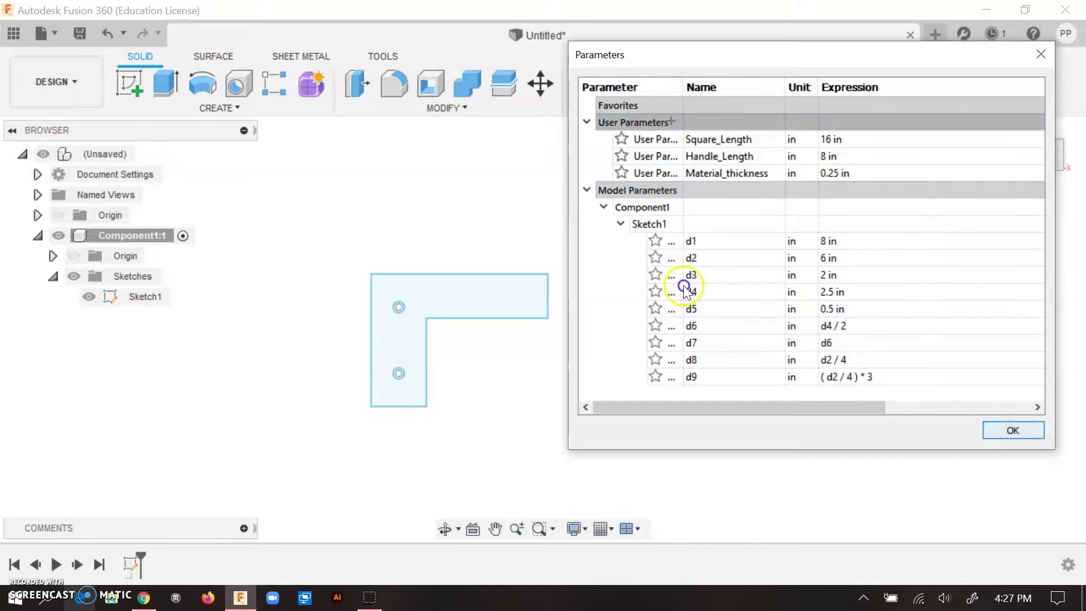
pyautogui.click(1012, 430)
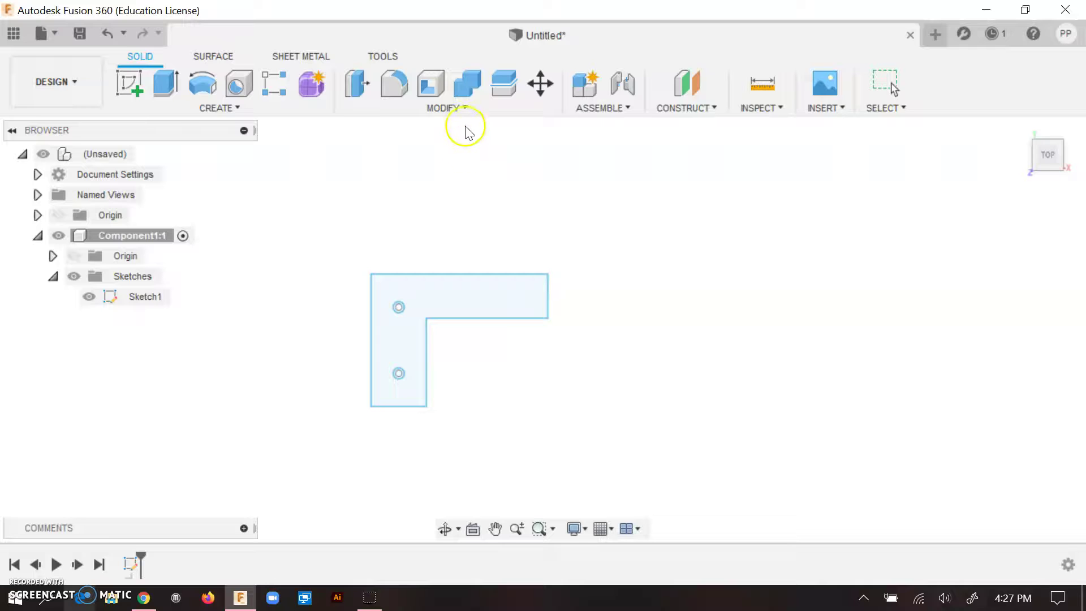
# - Review the user parameters in the Change Parameters dialog and close it
pyautogui.click(460, 110)
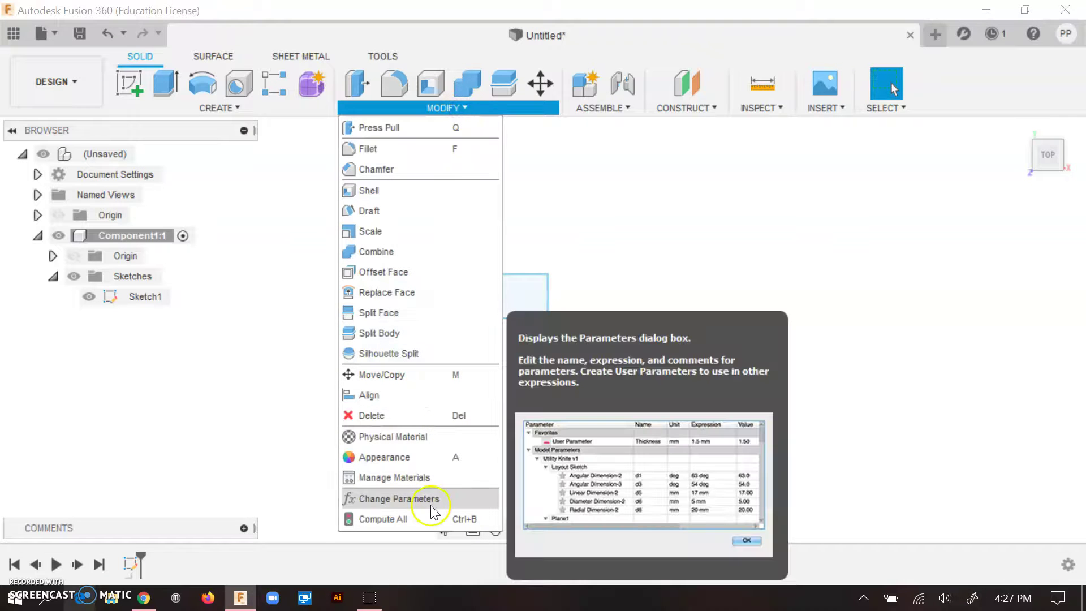
pyautogui.click(430, 500)
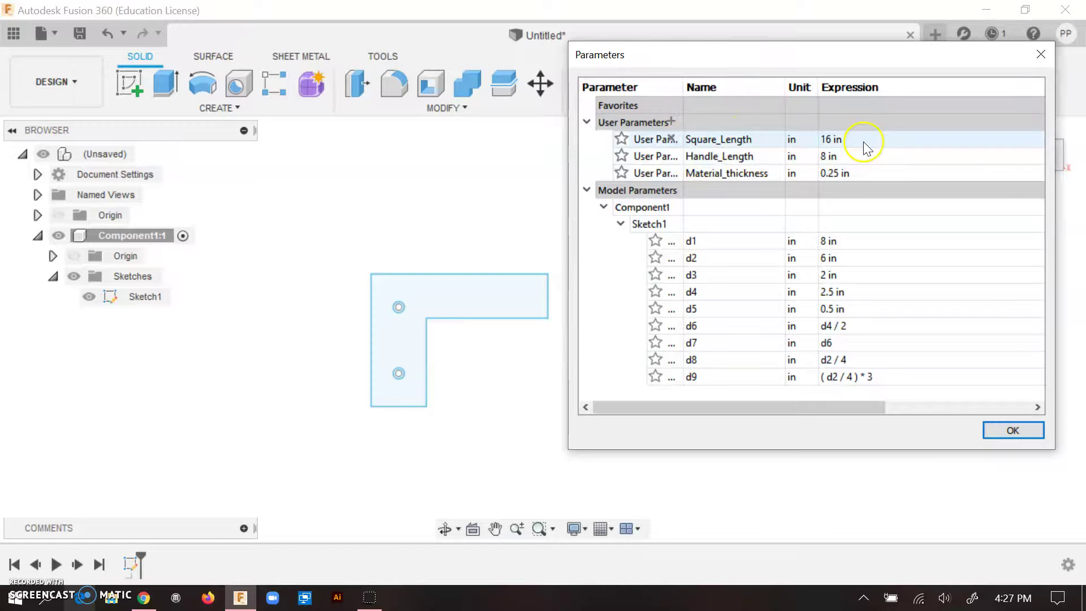
pyautogui.click(1029, 431)
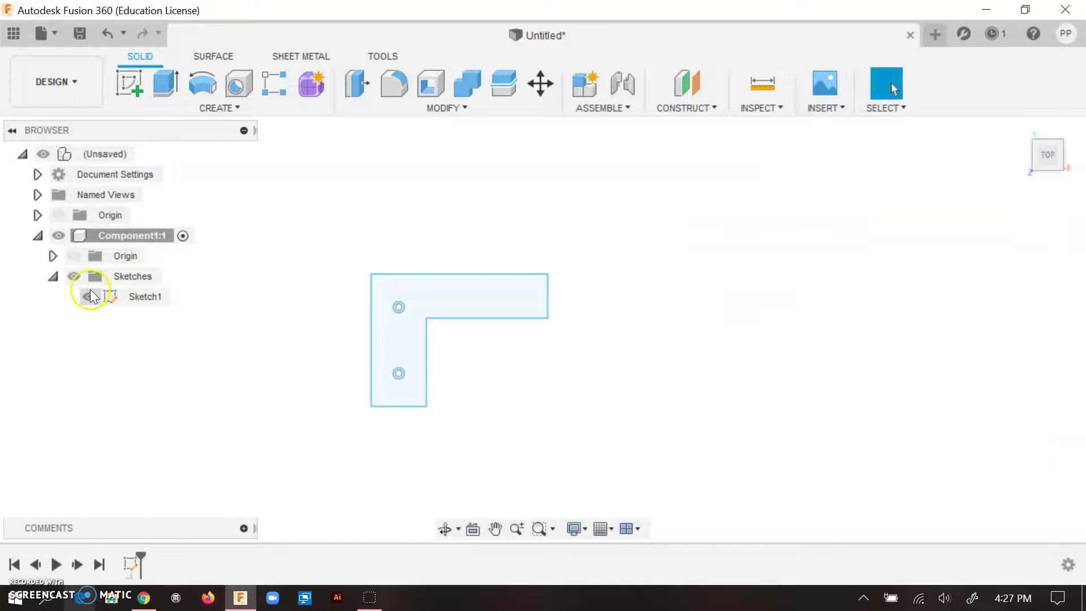
# - Edit Sketch1 and set the profile's overall width dimension d1 to the user parameter Square_Length
pyautogui.rightClick(145, 301)
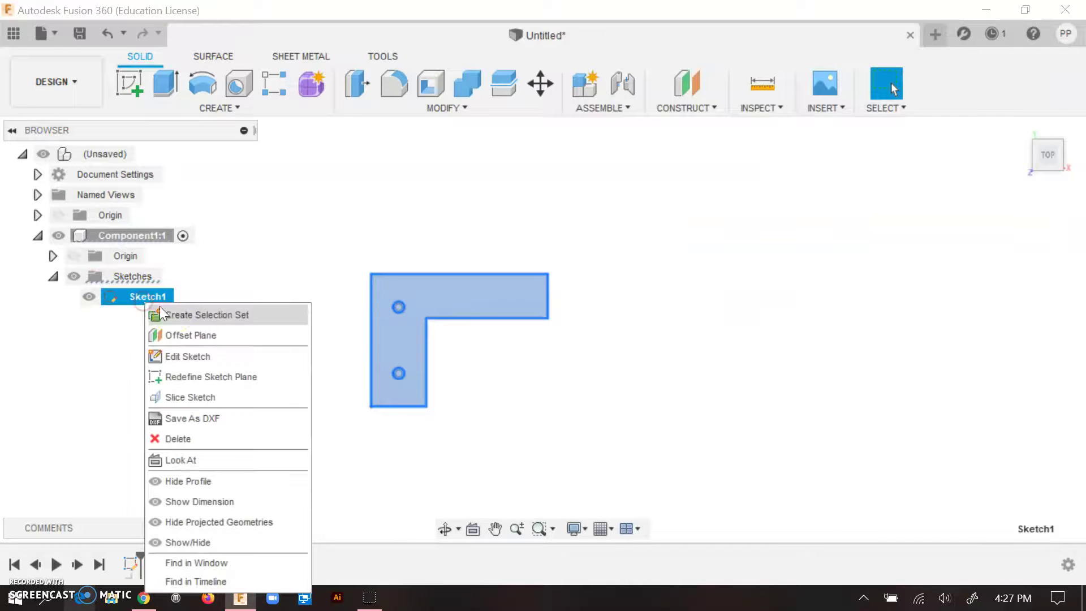
pyautogui.click(209, 356)
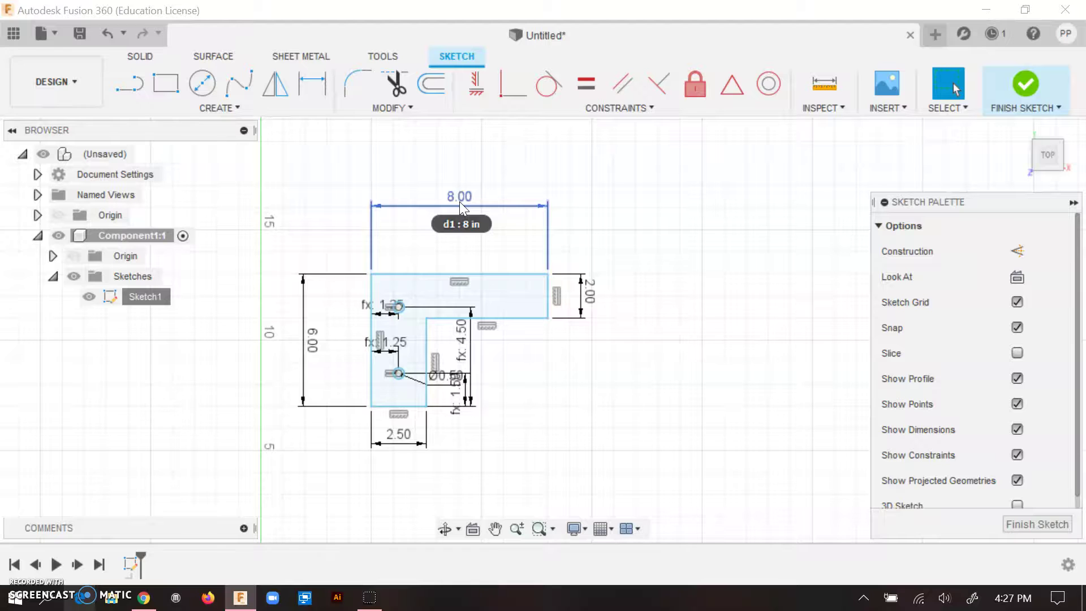
pyautogui.doubleClick(459, 201)
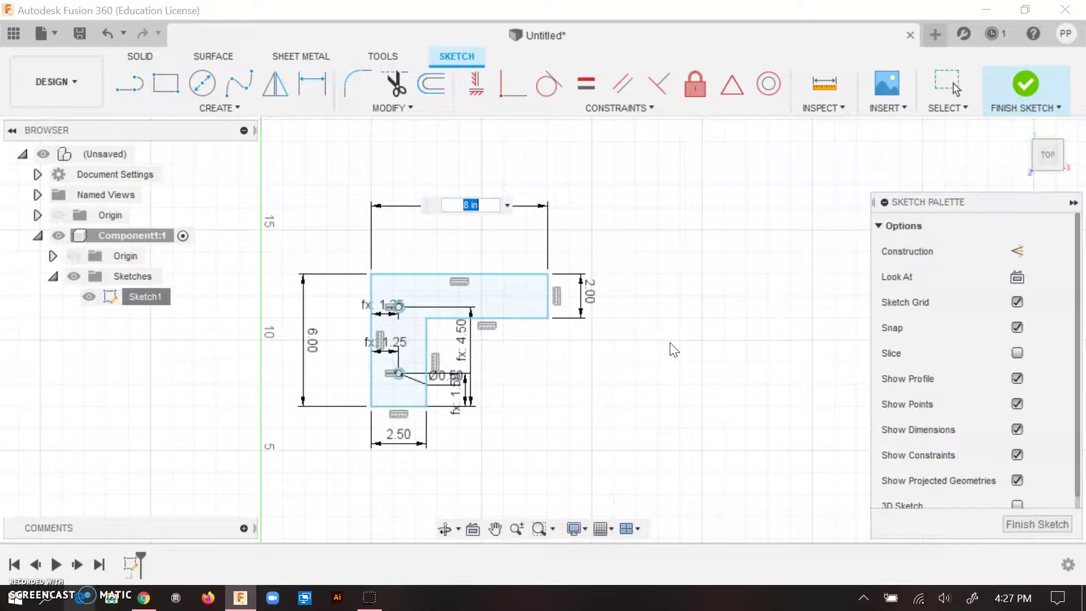
pyautogui.press('BackSpace')
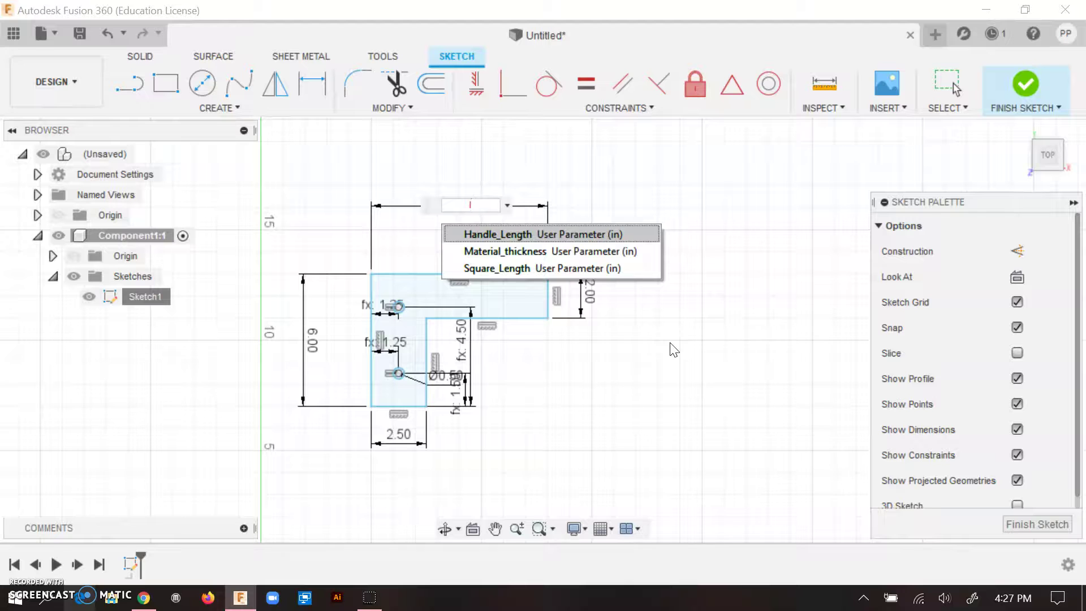
pyautogui.click(562, 272)
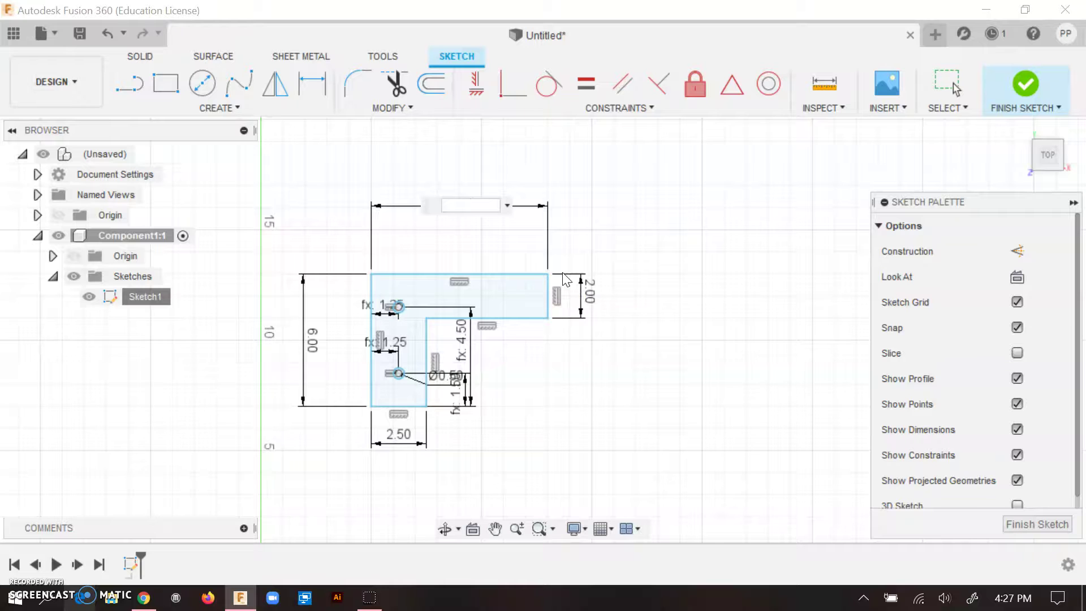
pyautogui.write('squ')
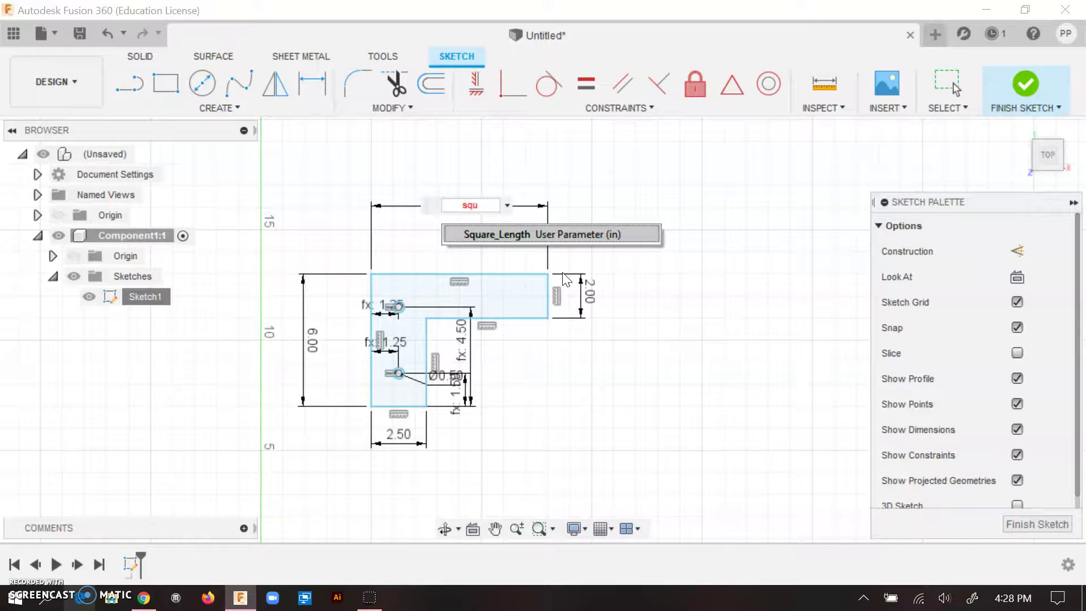
pyautogui.press('BackSpace')
pyautogui.press('BackSpace')
pyautogui.press('BackSpace')
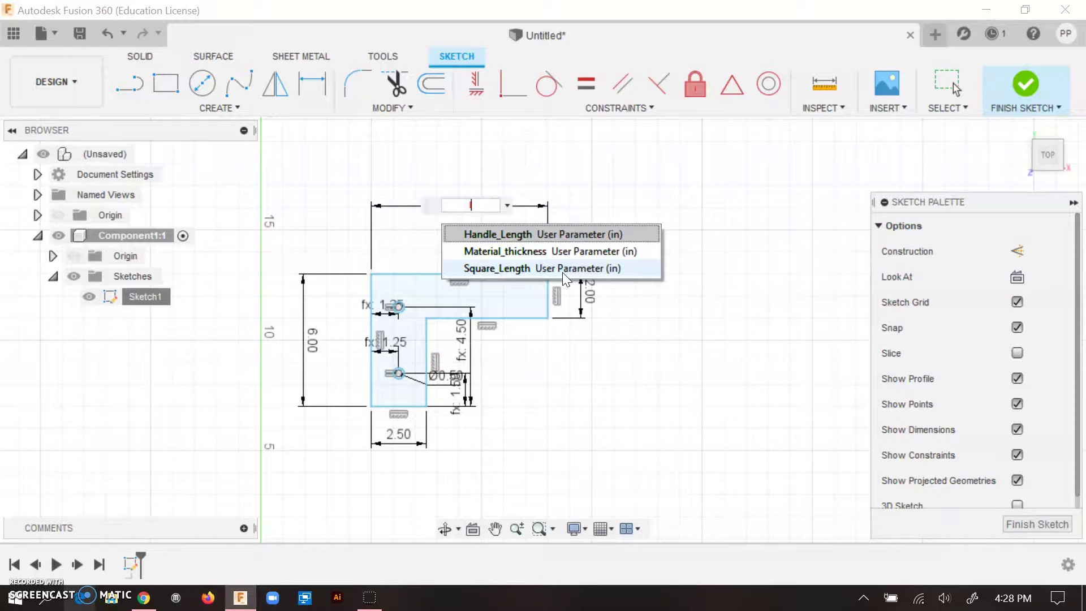
pyautogui.click(547, 271)
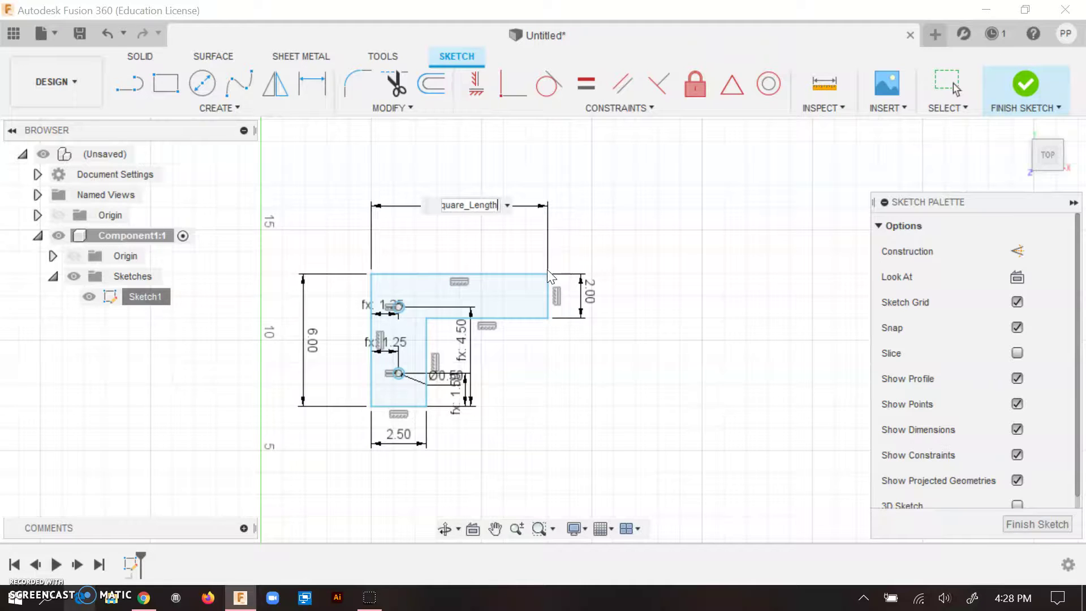
pyautogui.press('Return')
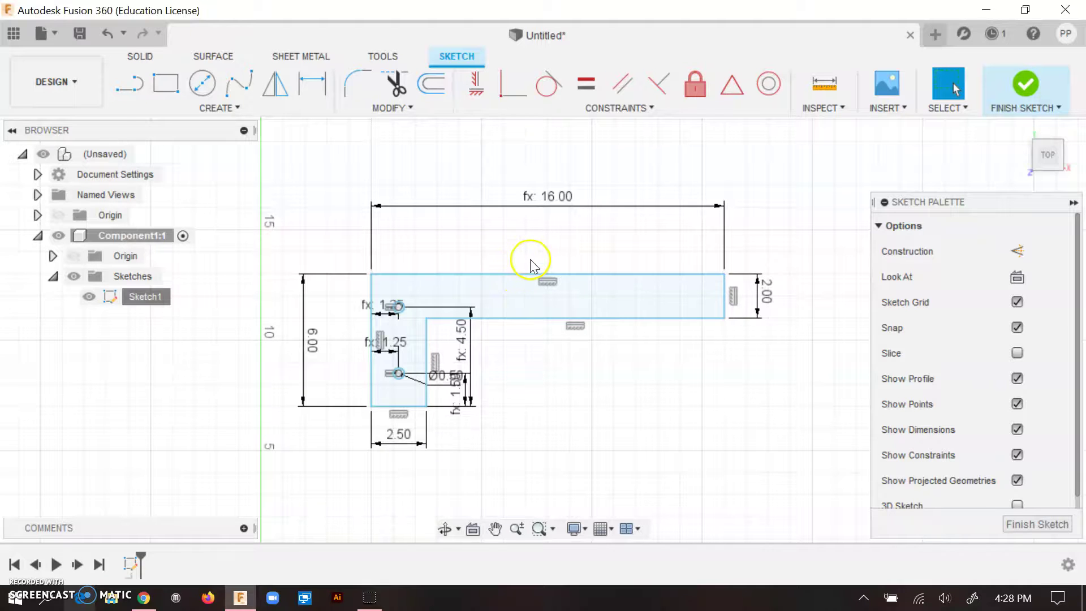
# - Set the profile's overall height dimension to one quarter of the width with the expression d1/4
pyautogui.click(485, 284)
pyautogui.click(332, 342)
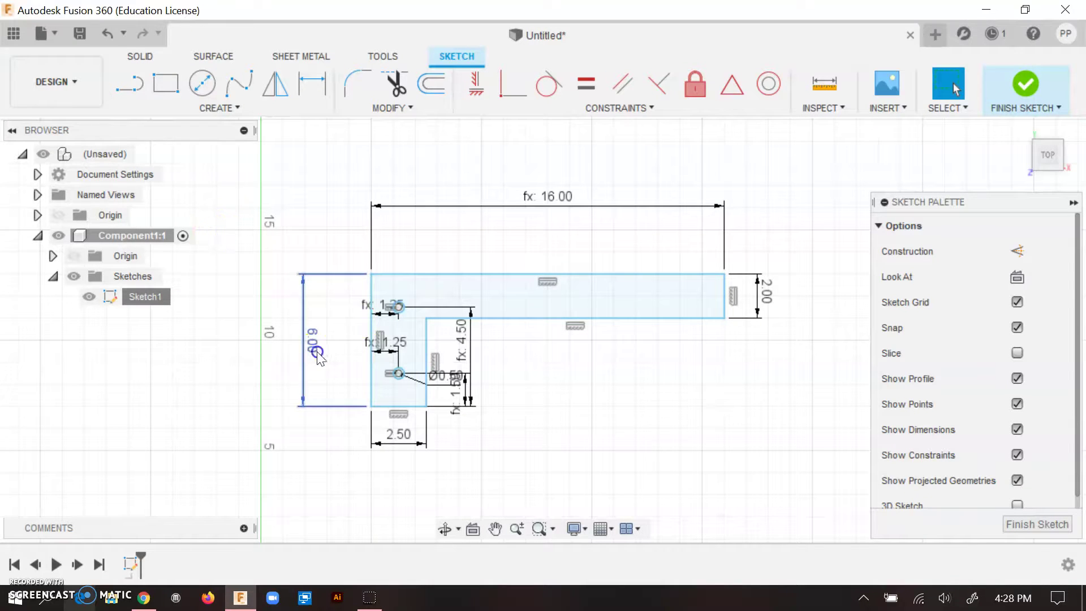
pyautogui.doubleClick(316, 341)
pyautogui.write('h')
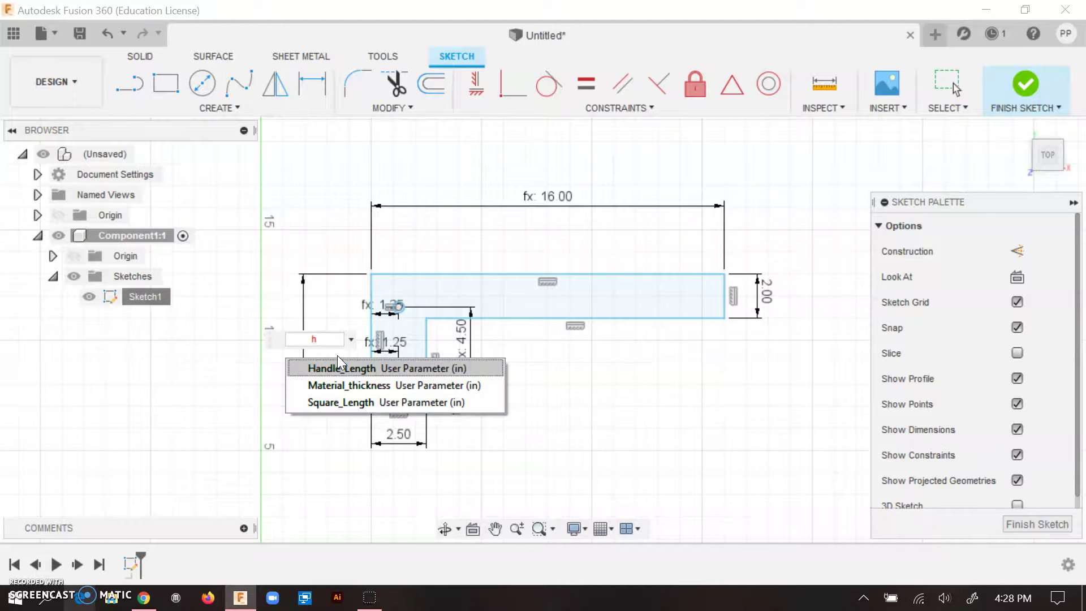
pyautogui.click(337, 359)
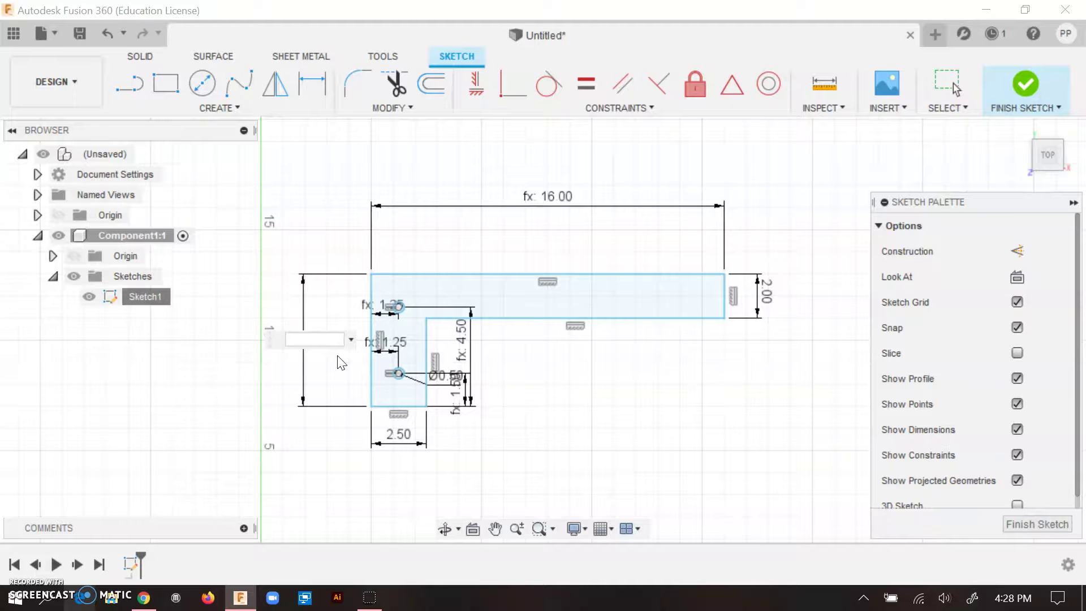
pyautogui.click(555, 198)
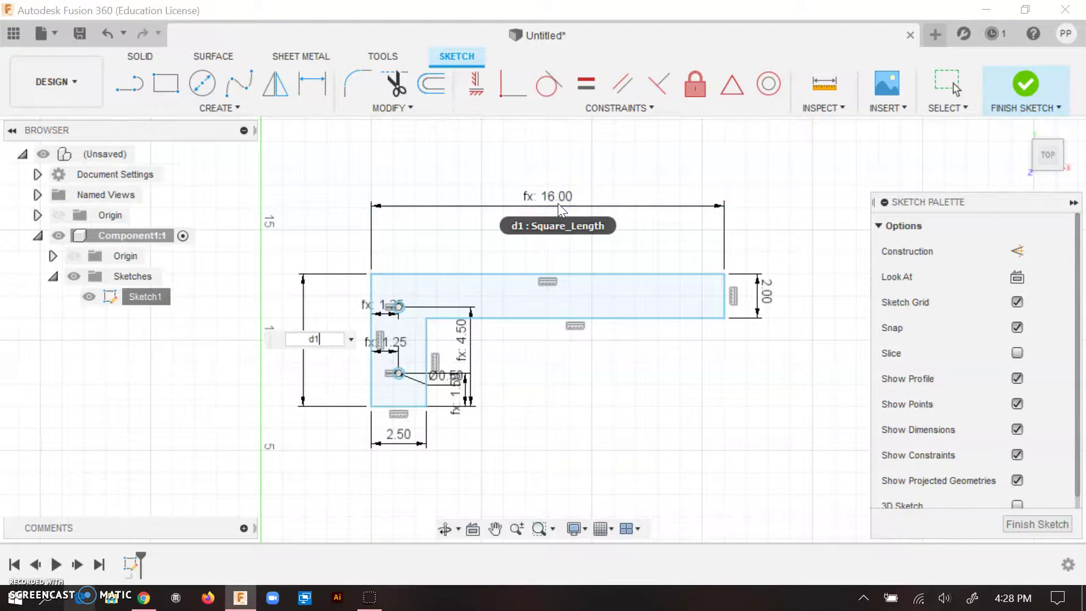
pyautogui.write('/4')
pyautogui.press('Return')
pyautogui.click(371, 338)
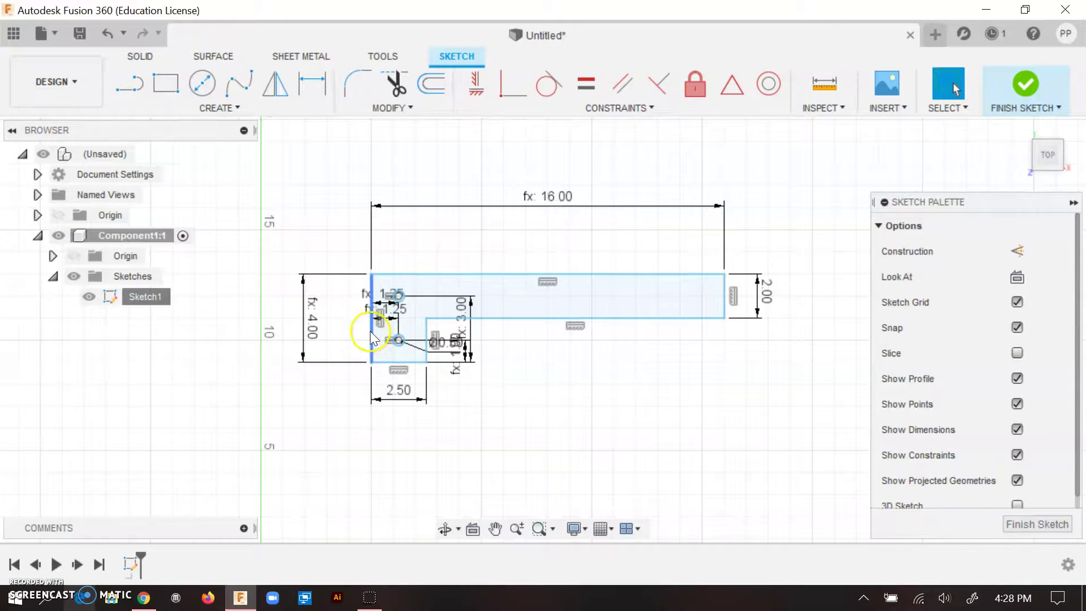
# - Move the overall height and overall width dimensions closer to the L-shaped profile and finish the sketch
pyautogui.click(311, 321)
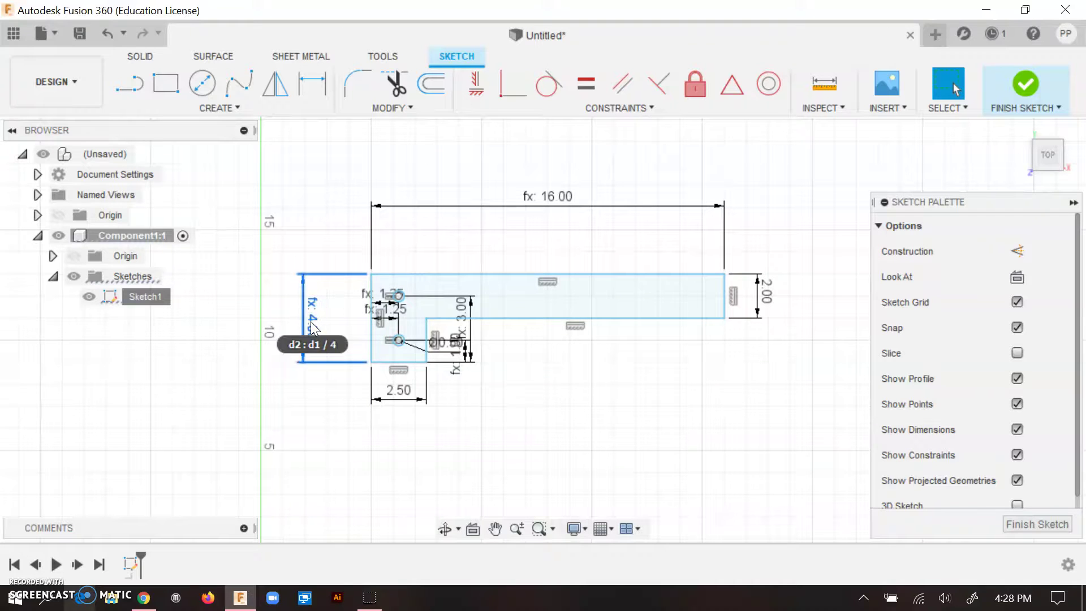
pyautogui.moveTo(312, 328); pyautogui.dragTo(349, 323)
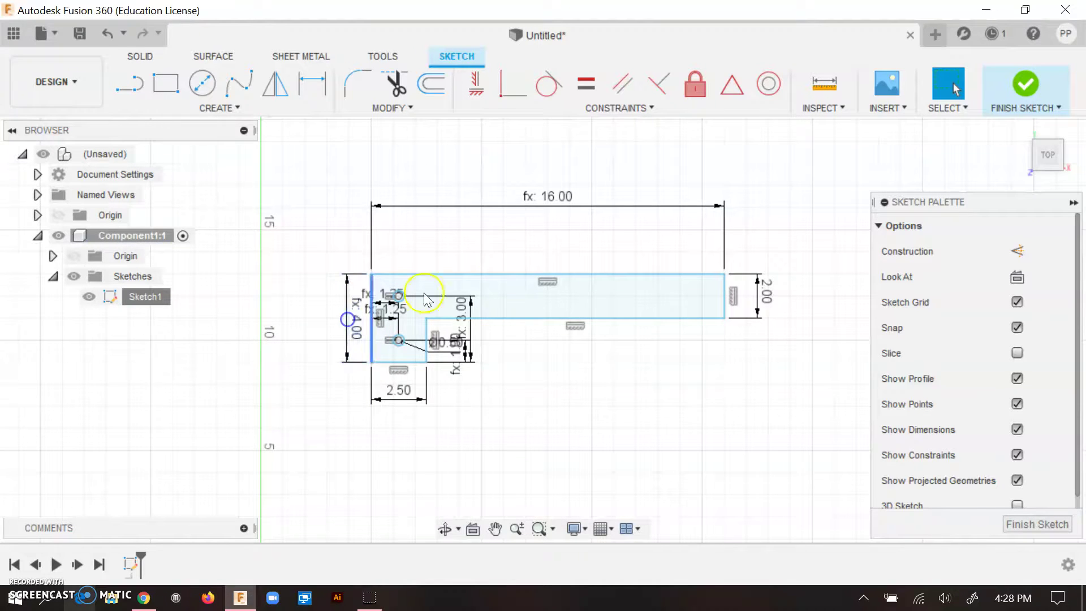
pyautogui.click(559, 203)
pyautogui.moveTo(561, 209); pyautogui.dragTo(549, 251)
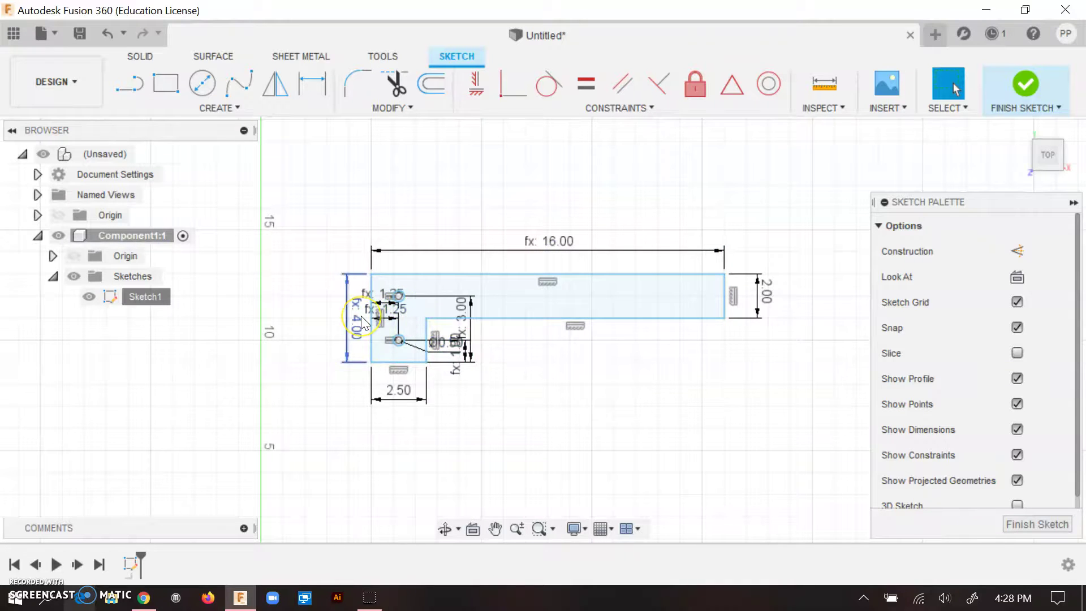
pyautogui.click(1025, 85)
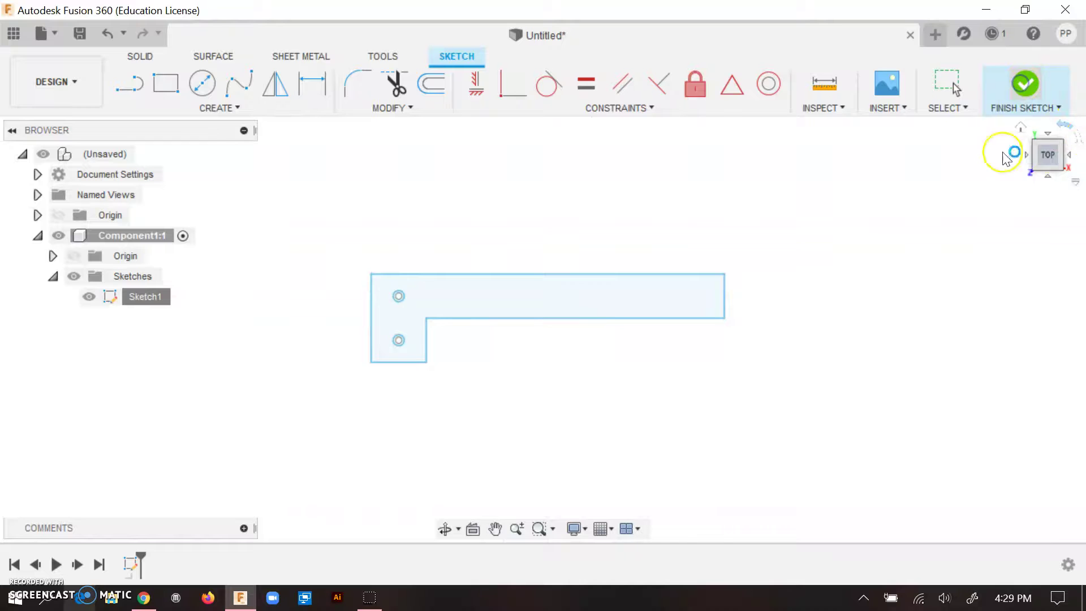
# - Set the user parameter Square_Length to 12 in in the Parameters dialog and move the dialog clear of the profile
pyautogui.click(478, 106)
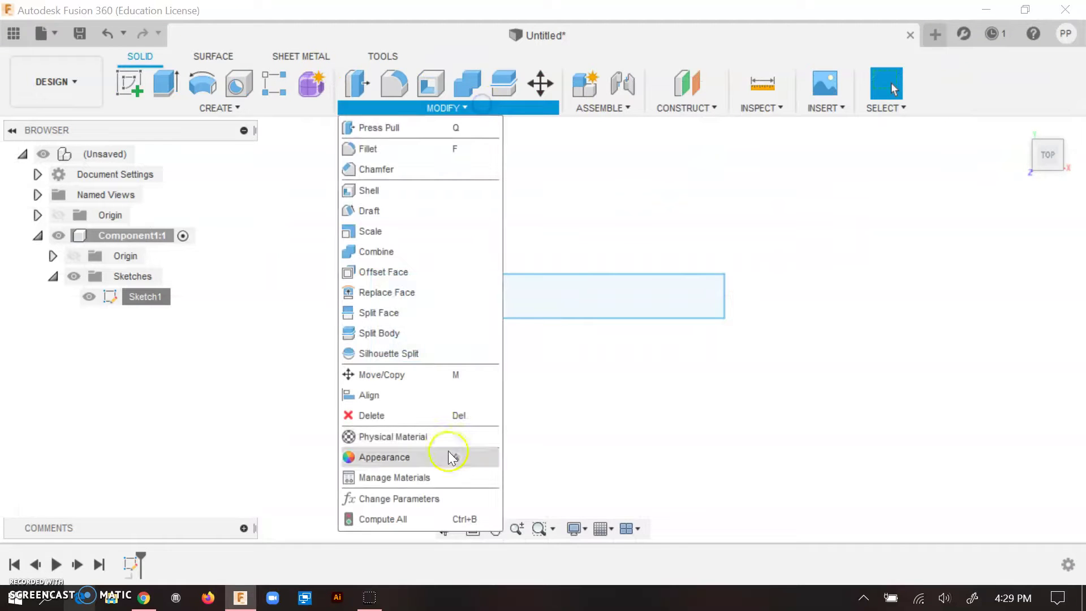
pyautogui.click(441, 498)
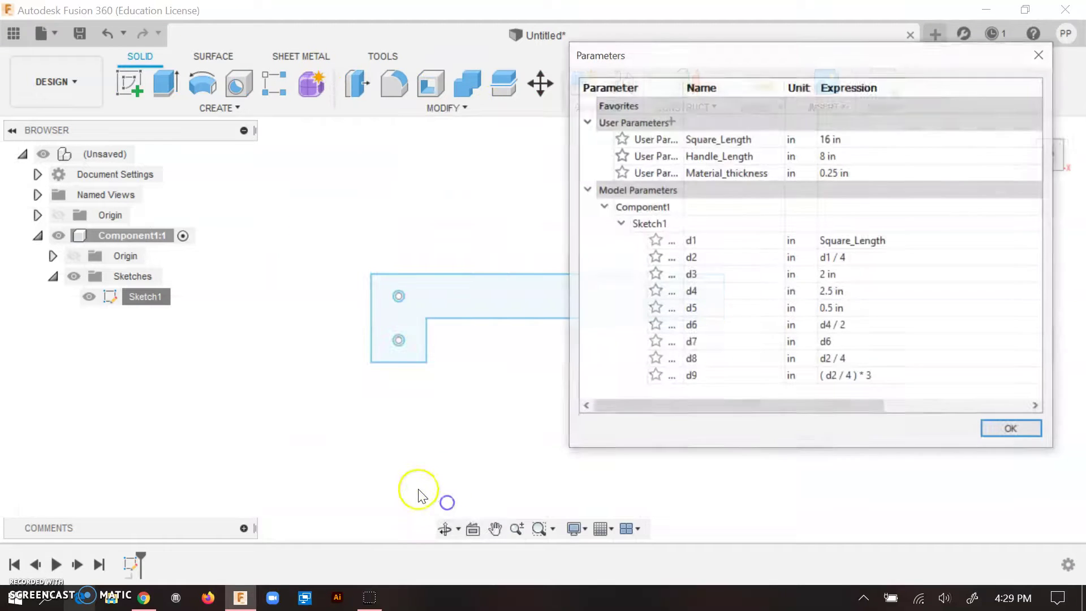
pyautogui.doubleClick(832, 146)
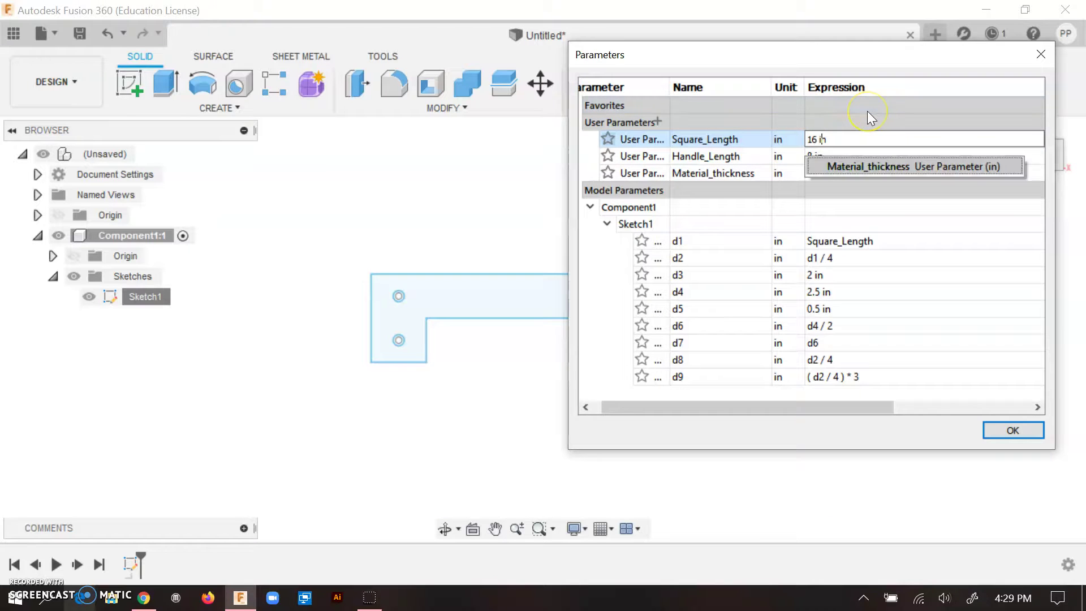
pyautogui.press('BackSpace')
pyautogui.press('BackSpace')
pyautogui.press('BackSpace')
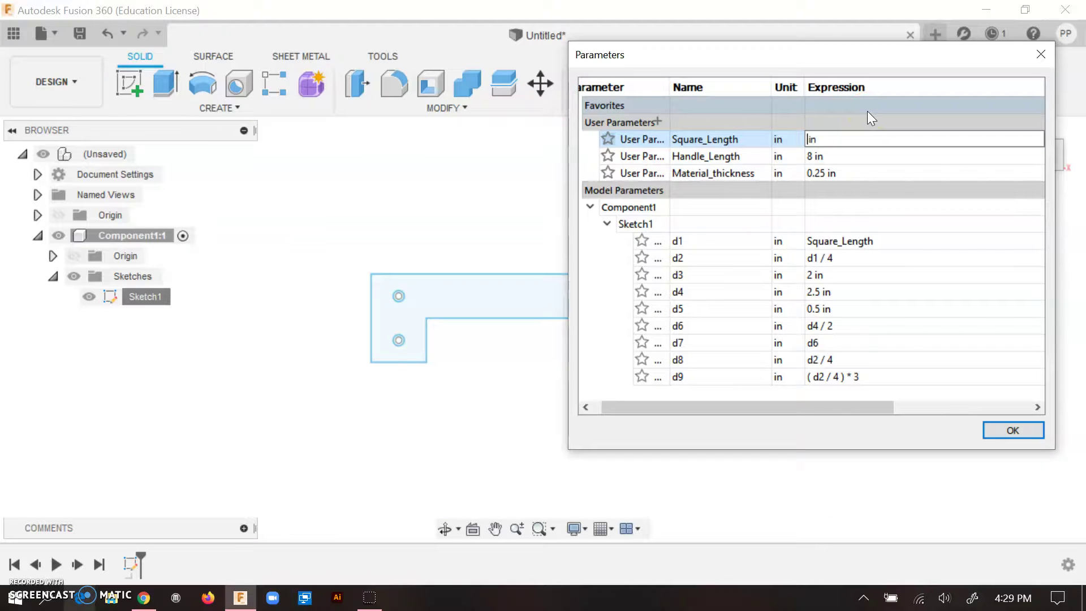
pyautogui.write('12')
pyautogui.press('Return')
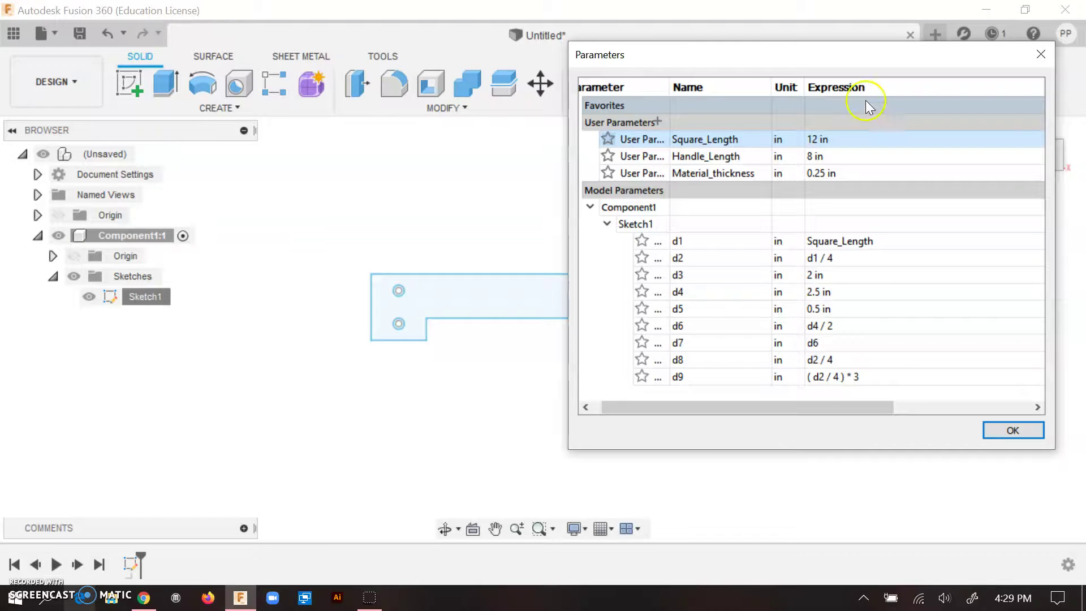
pyautogui.moveTo(836, 61); pyautogui.dragTo(962, 91)
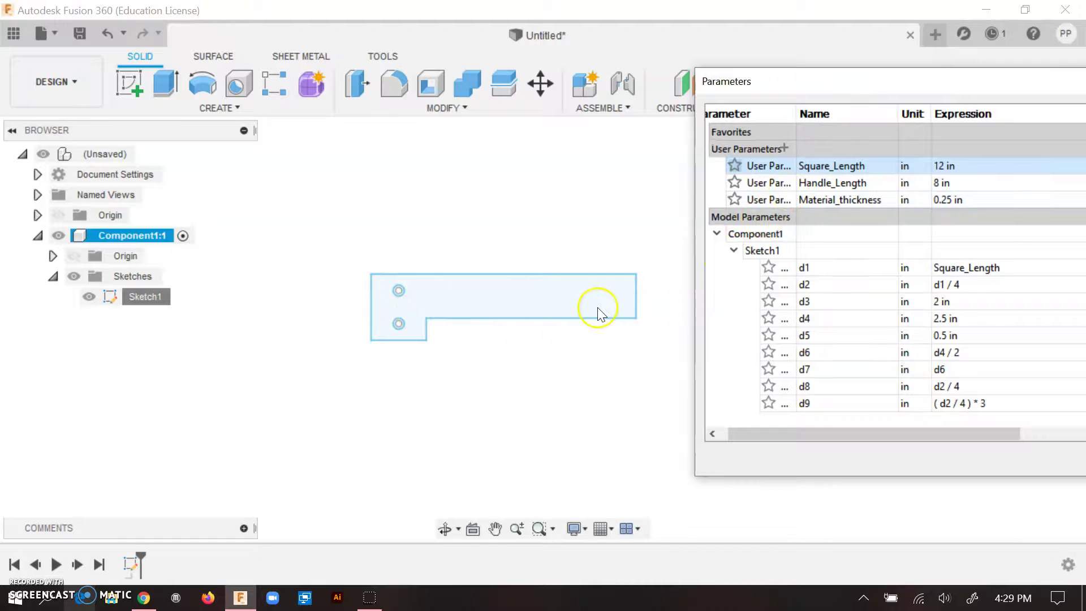
# - Set the expression of model parameter d4, the short leg's width, to Handle_Length / 3
pyautogui.click(956, 320)
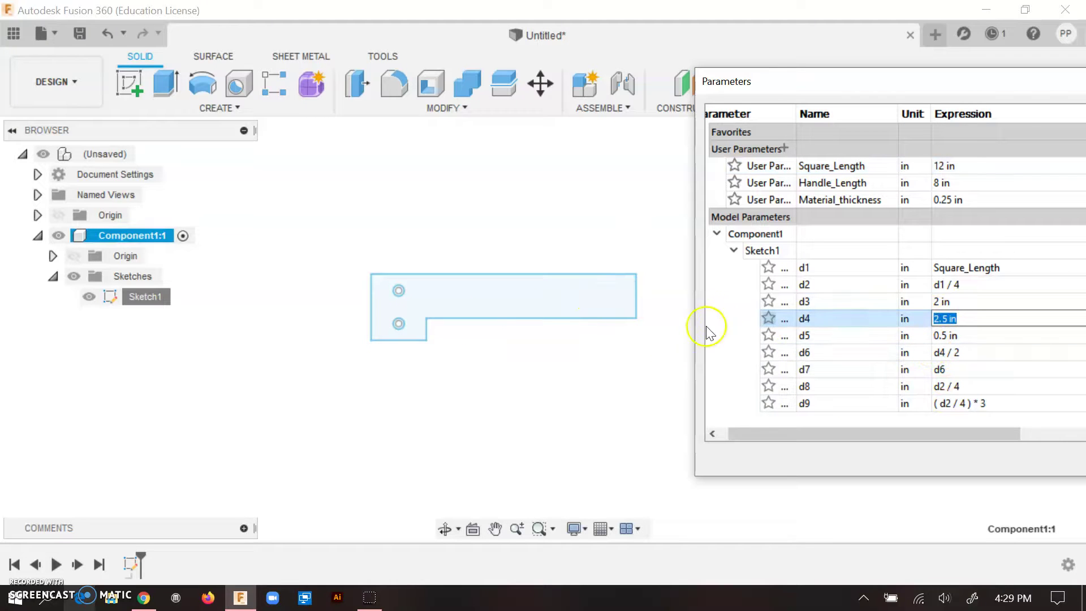
pyautogui.click(266, 225)
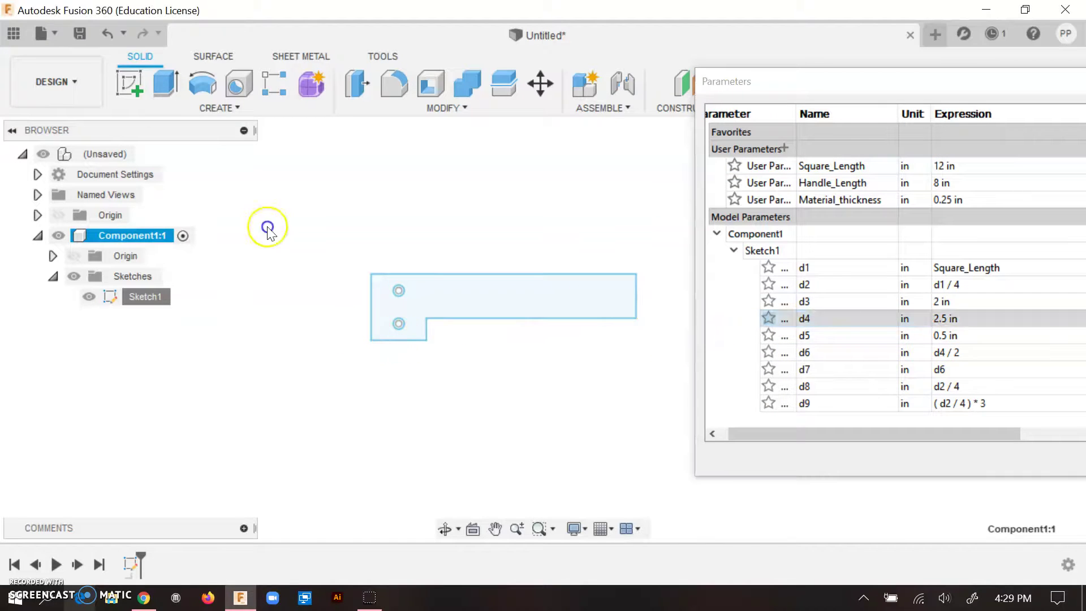
pyautogui.click(946, 318)
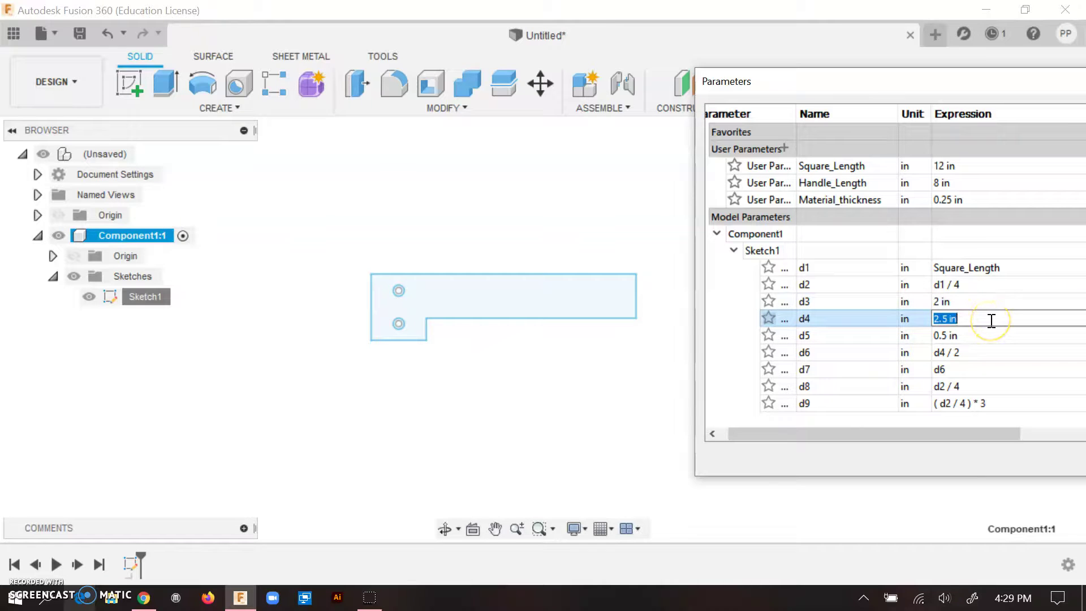
pyautogui.write('m')
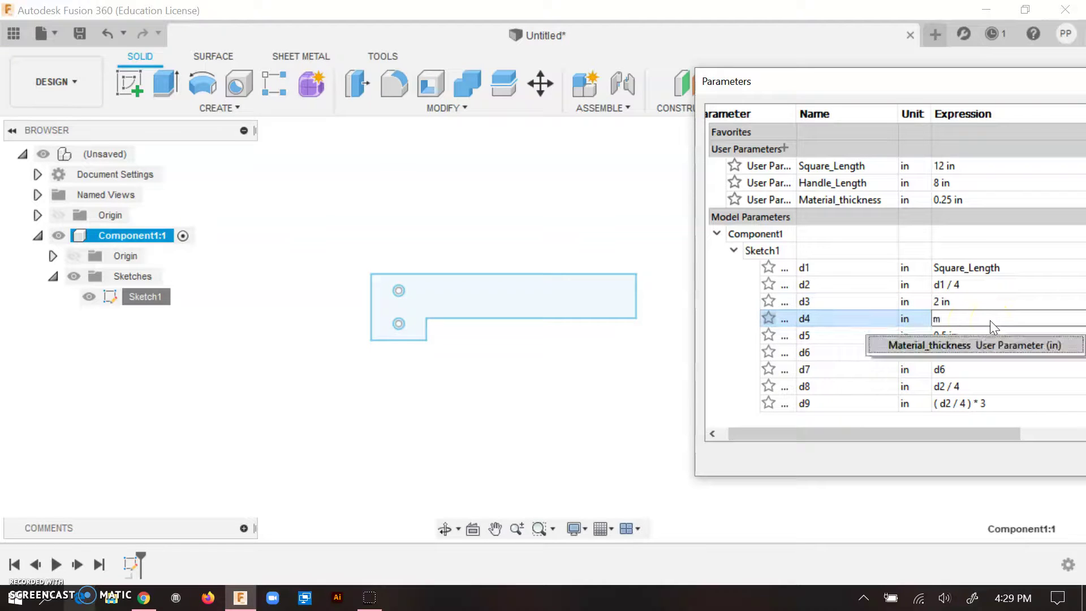
pyautogui.press('BackSpace')
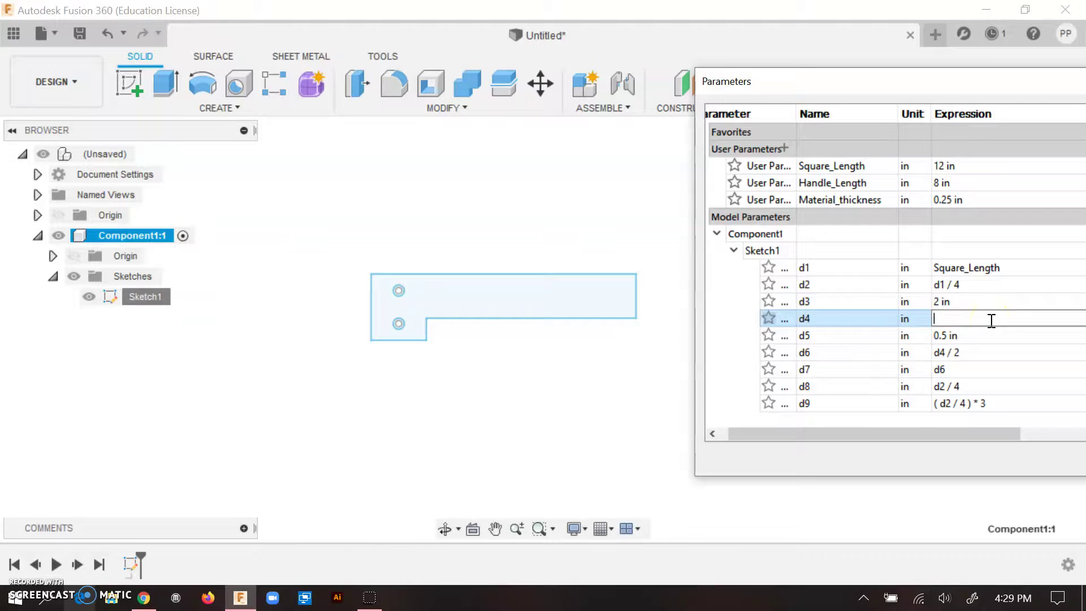
pyautogui.write('m')
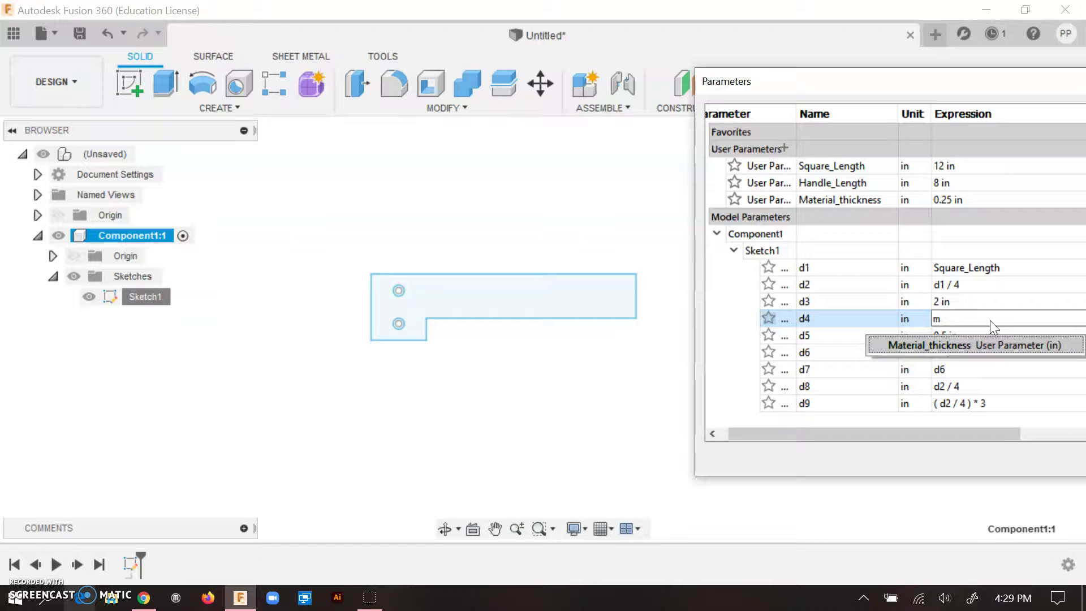
pyautogui.press('BackSpace')
pyautogui.write('Handle_Length')
pyautogui.press('Return')
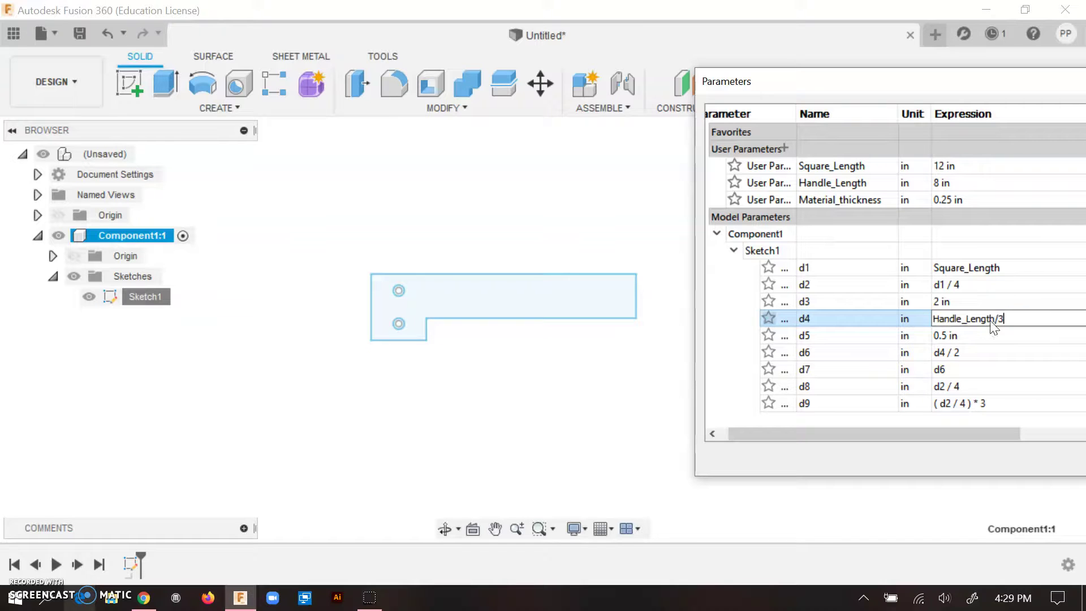
pyautogui.press('Return')
pyautogui.click(1031, 305)
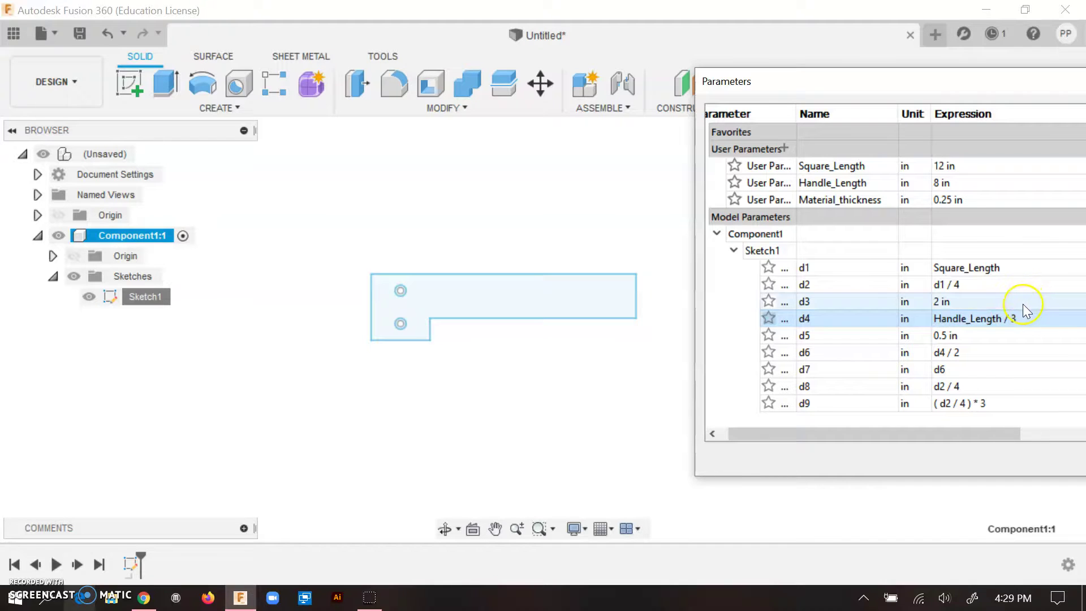
# - Try the expression Handle_Length / 2 for model parameter d4
pyautogui.doubleClick(1007, 320)
pyautogui.click(1005, 318)
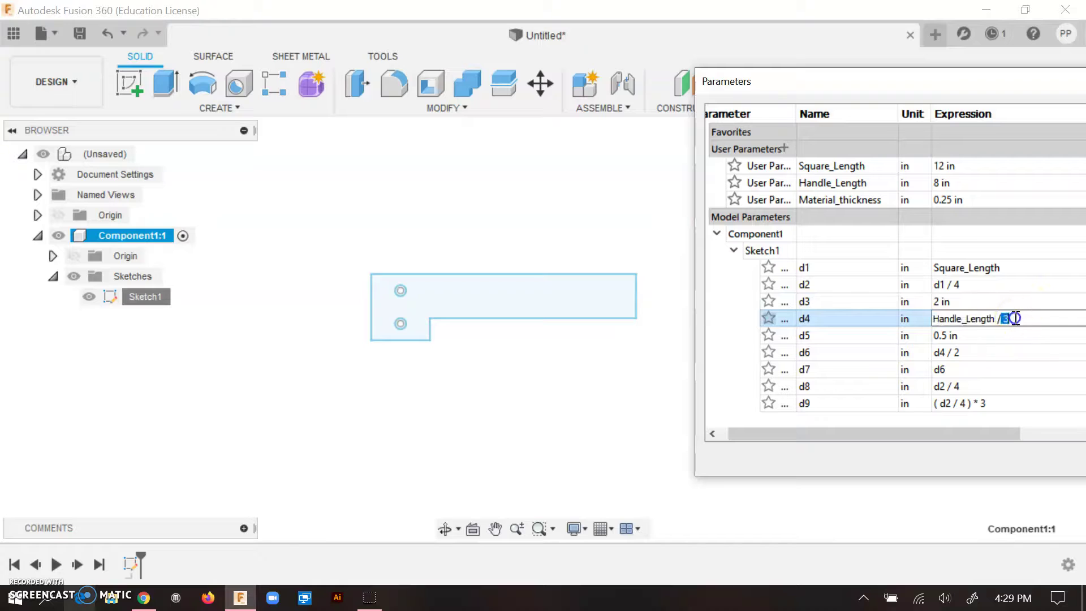
pyautogui.write('2')
pyautogui.press('Return')
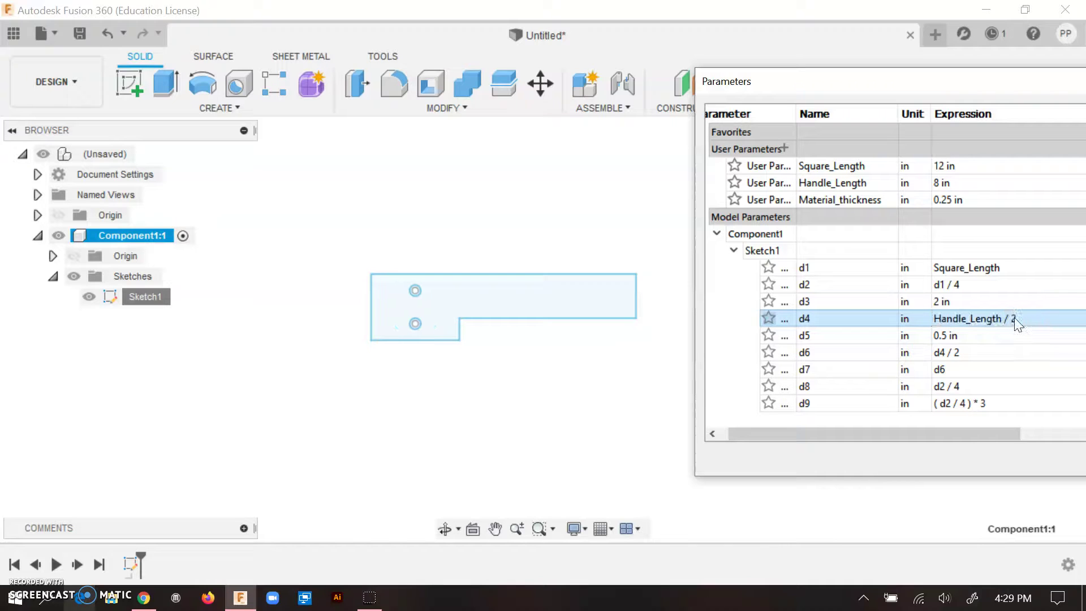
# - Set the expression of model parameter d4 to Handle_Length / 4 and accept the parameter list
pyautogui.doubleClick(1016, 319)
pyautogui.click(1009, 320)
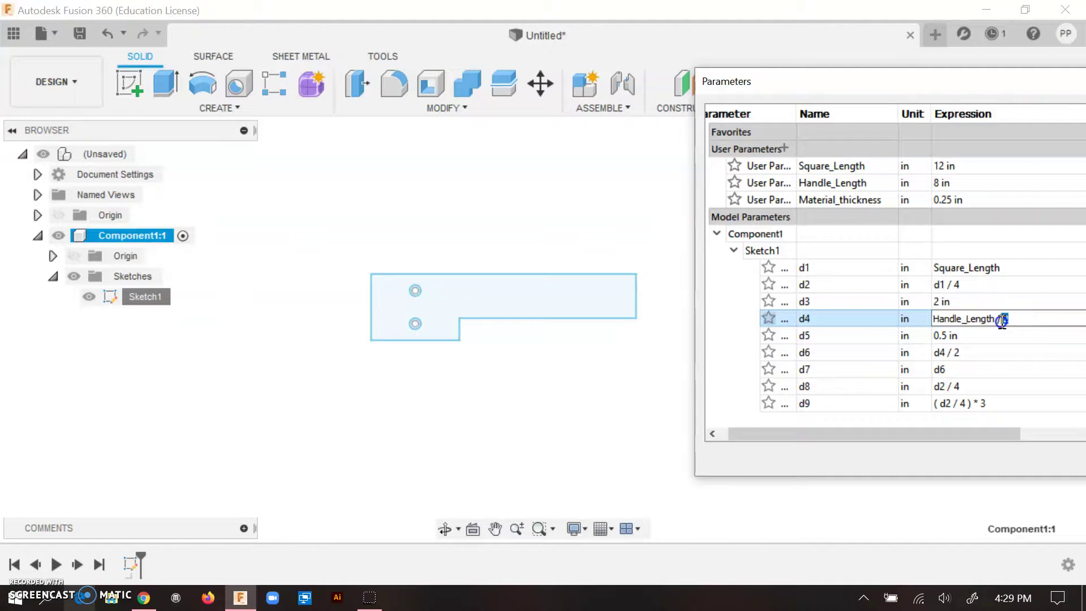
pyautogui.press('BackSpace')
pyautogui.write('4')
pyautogui.press('Return')
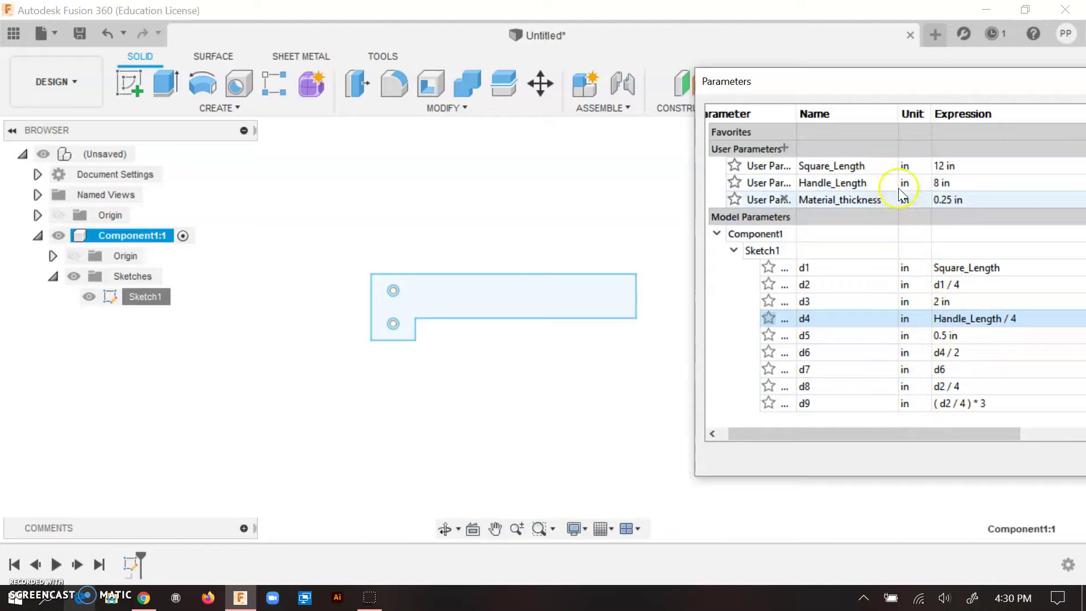
pyautogui.doubleClick(940, 167)
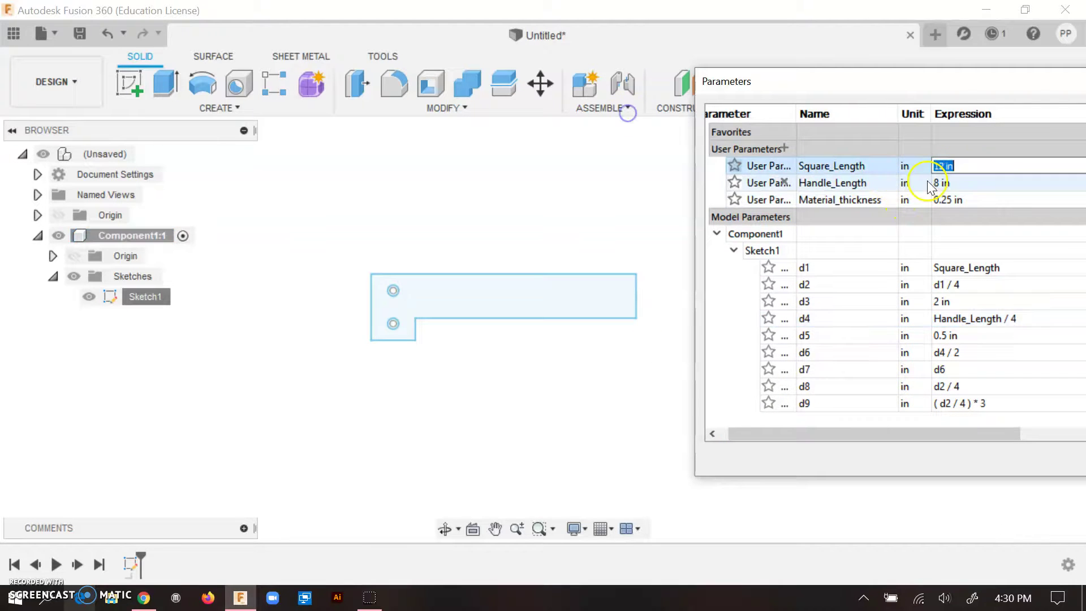
pyautogui.click(970, 167)
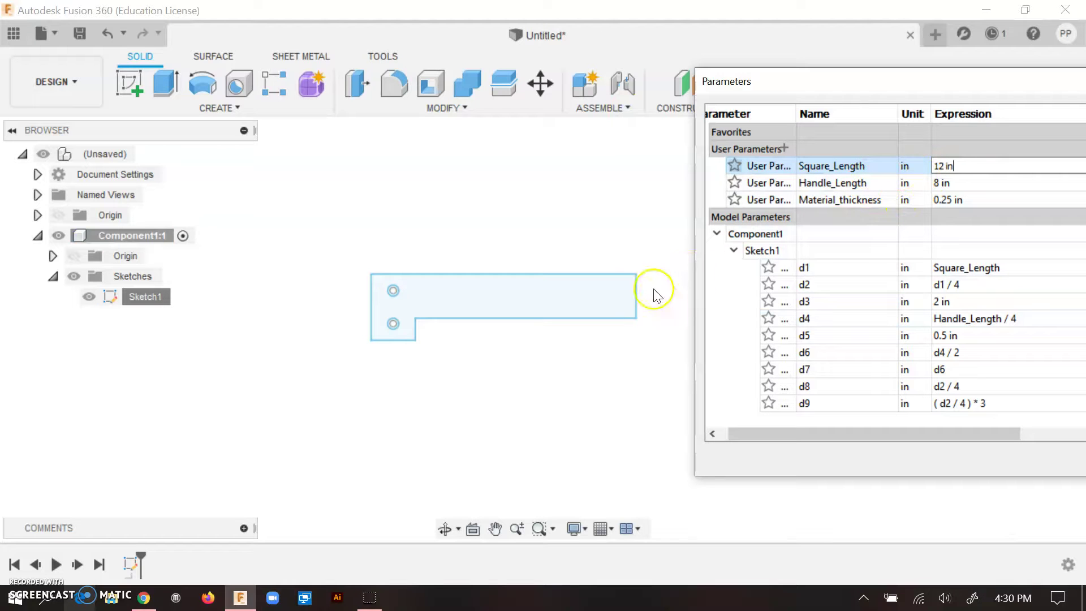
pyautogui.moveTo(1021, 72); pyautogui.dragTo(594, 49)
pyautogui.click(707, 425)
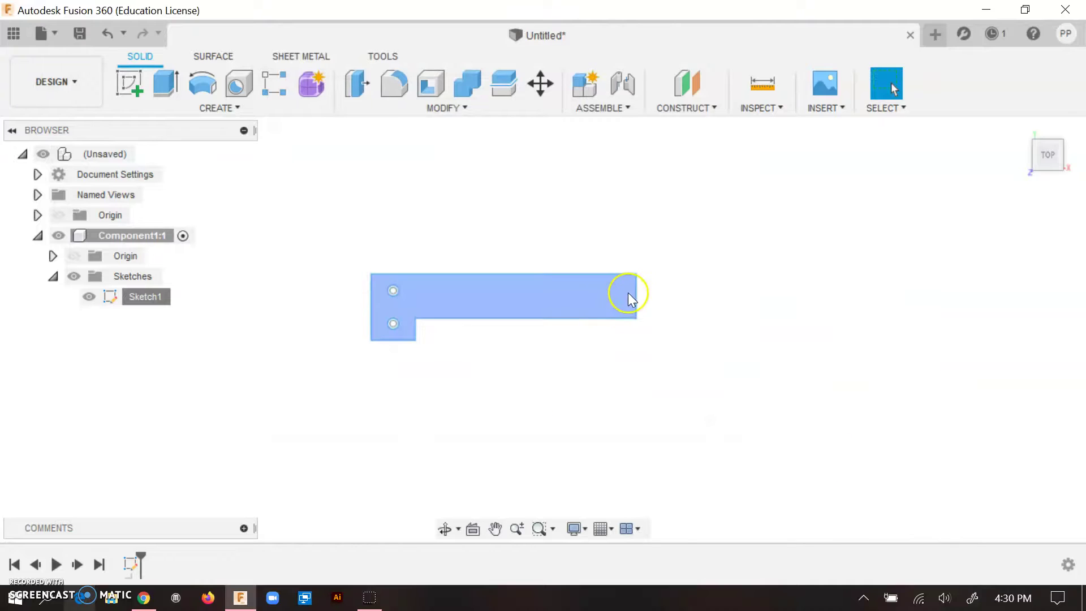
# - Edit Sketch1, link the long arm's end height dimension to the short leg's width dimension d4, and finish the sketch
pyautogui.click(635, 295)
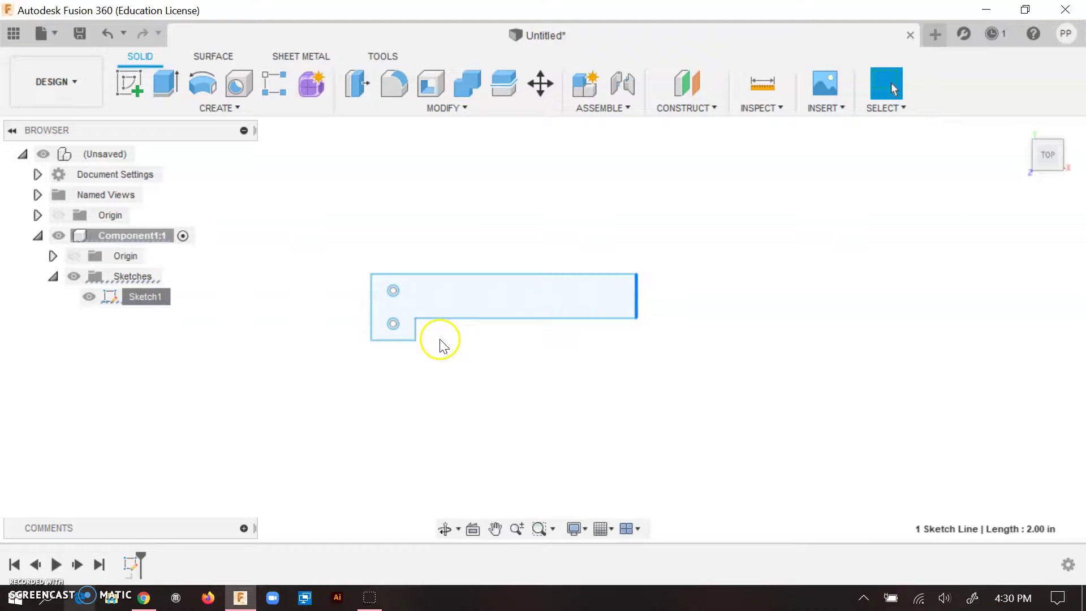
pyautogui.rightClick(151, 295)
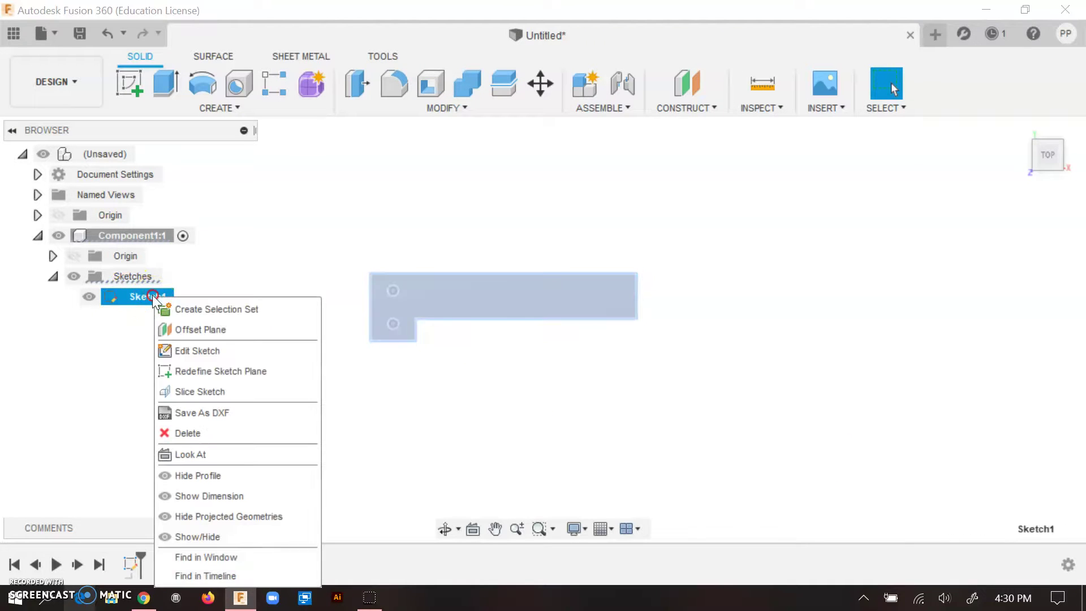
pyautogui.click(236, 351)
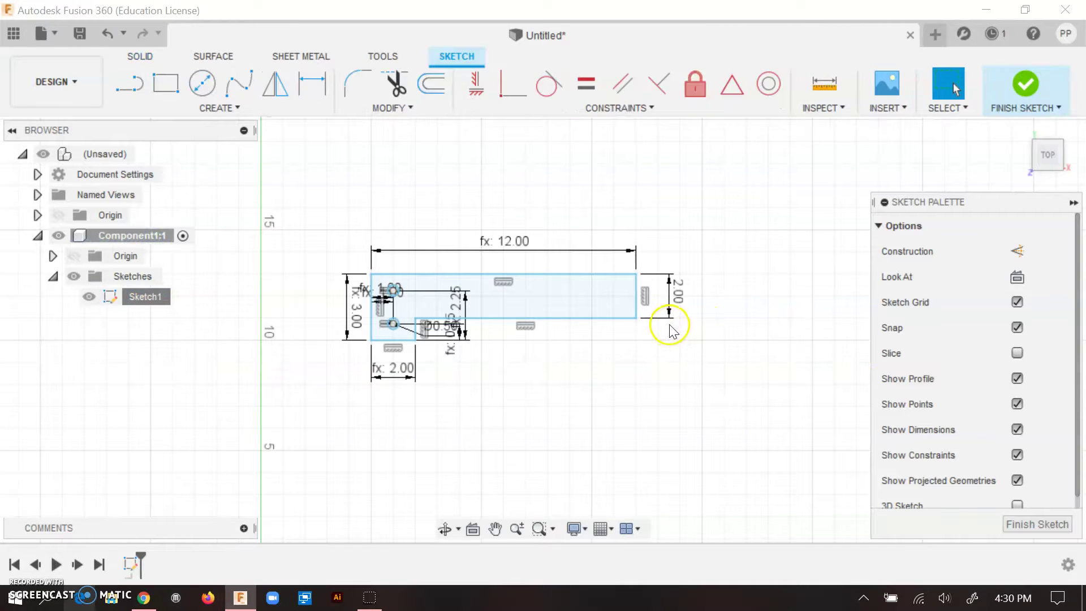
pyautogui.click(668, 306)
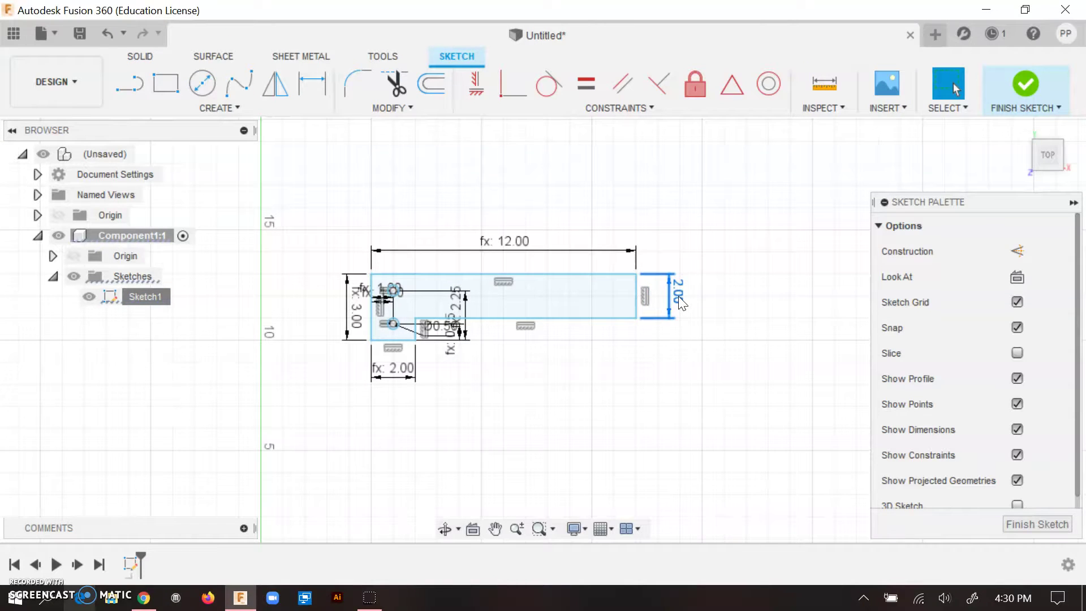
pyautogui.doubleClick(679, 300)
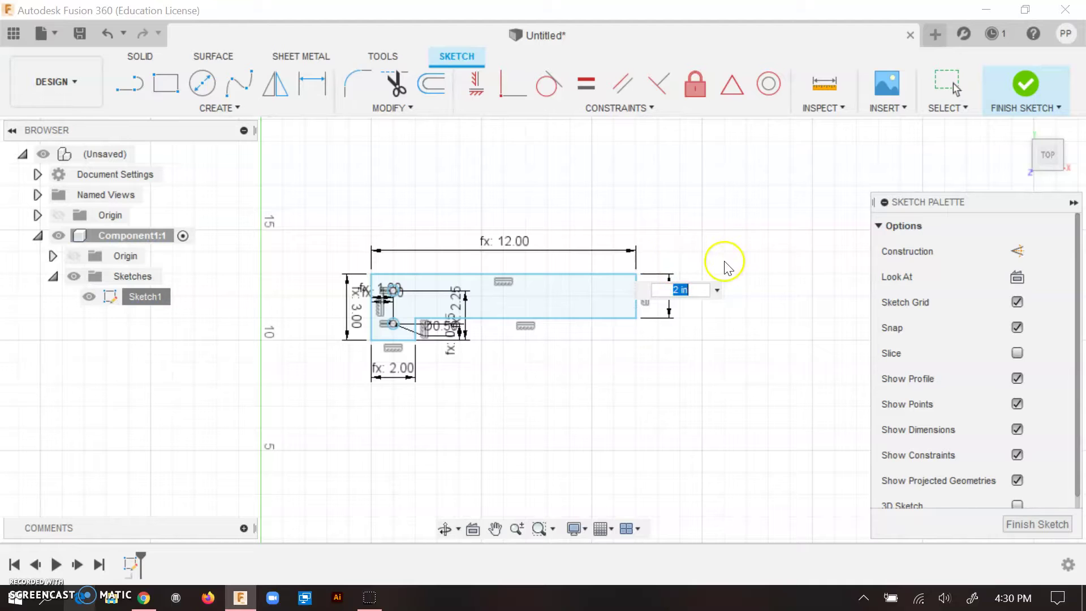
pyautogui.click(391, 378)
pyautogui.press('Return')
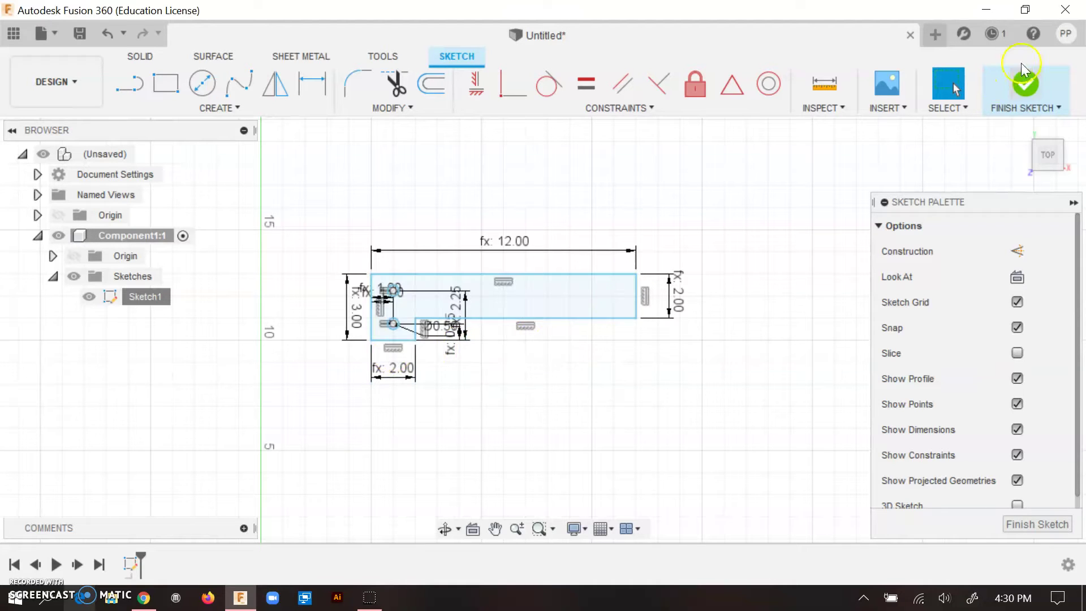
pyautogui.click(1027, 84)
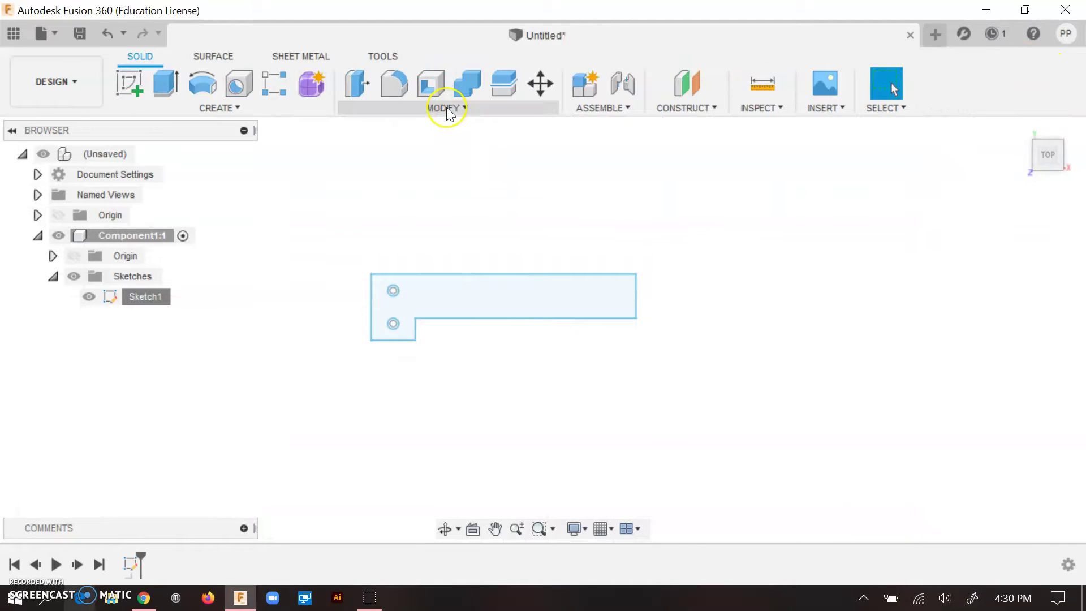
# - Set the user parameter Square_Length to 20 in
pyautogui.click(447, 107)
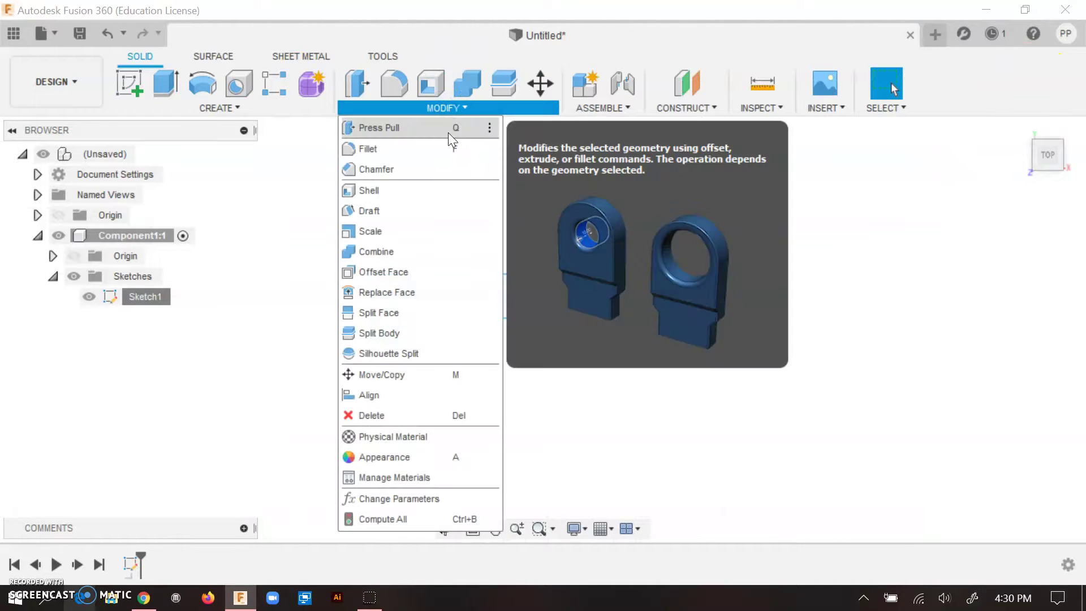
pyautogui.click(432, 500)
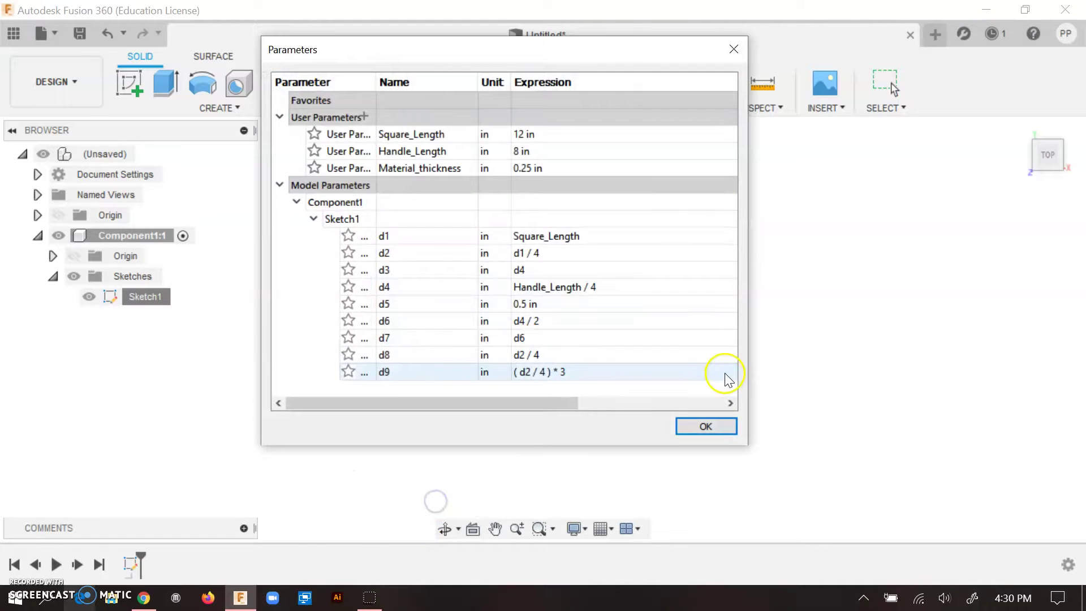
pyautogui.moveTo(774, 79); pyautogui.dragTo(952, 74)
pyautogui.click(853, 156)
pyautogui.click(853, 156)
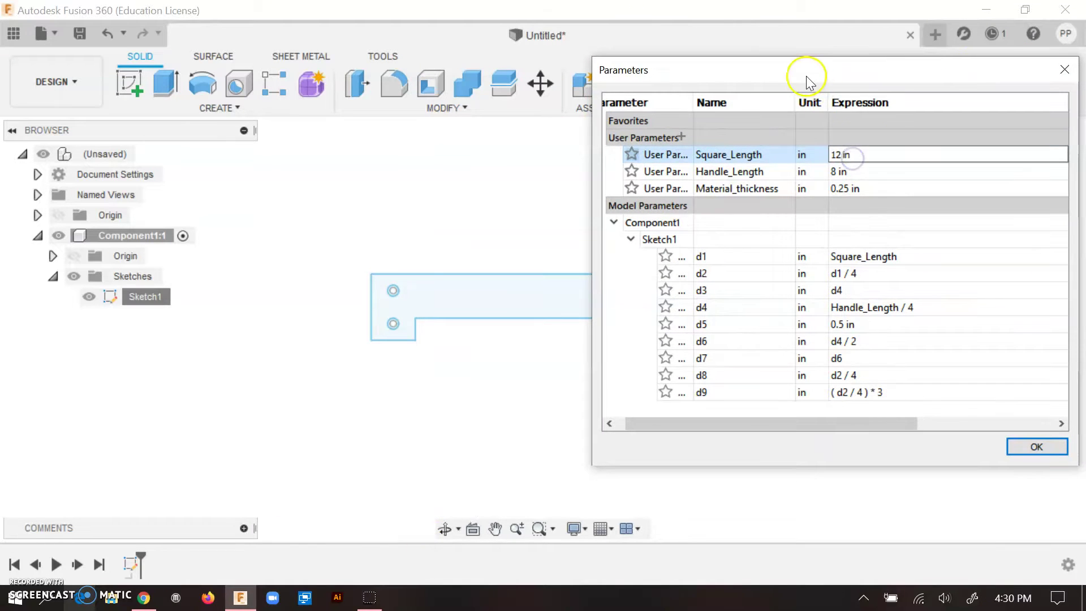
pyautogui.moveTo(591, 174); pyautogui.dragTo(758, 169)
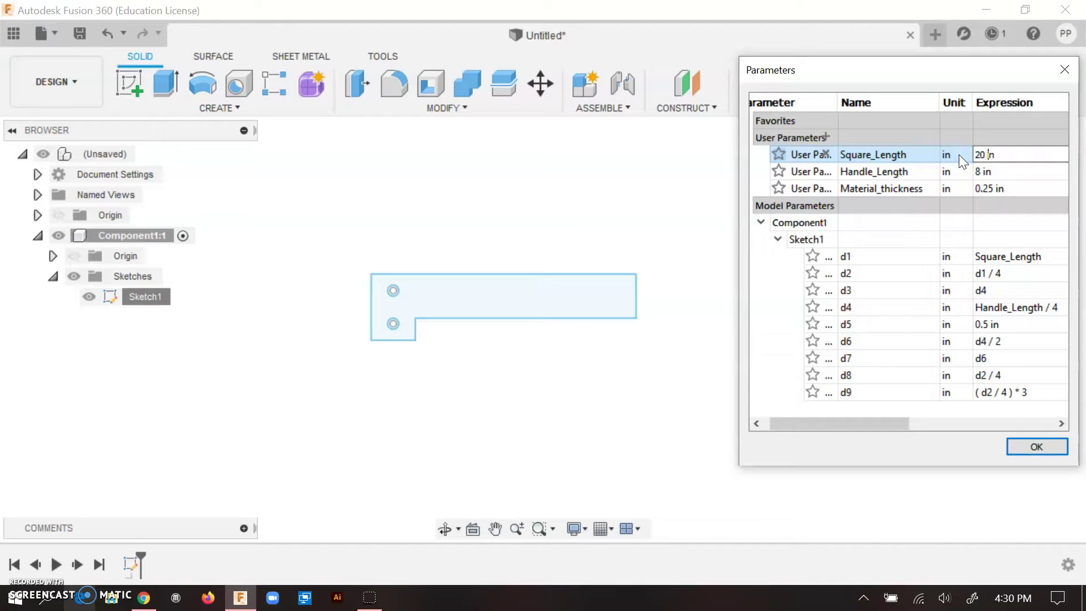
pyautogui.press('Return')
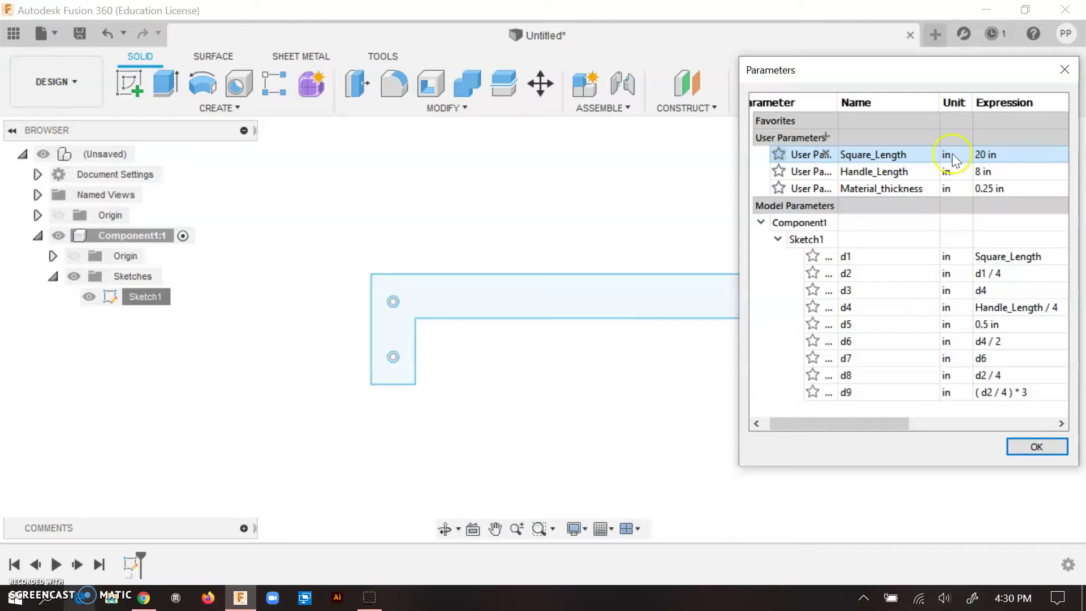
# - Examine how the user and model parameter expressions relate to the L-shaped profile, and close the parameter list
pyautogui.moveTo(884, 70); pyautogui.dragTo(781, 134)
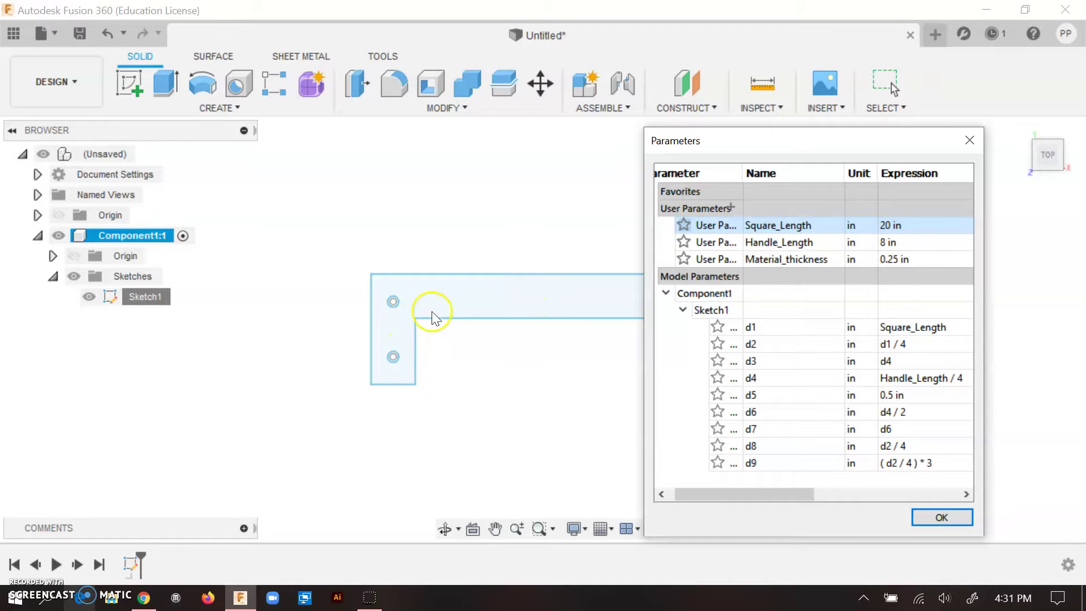
pyautogui.moveTo(790, 143); pyautogui.dragTo(892, 134)
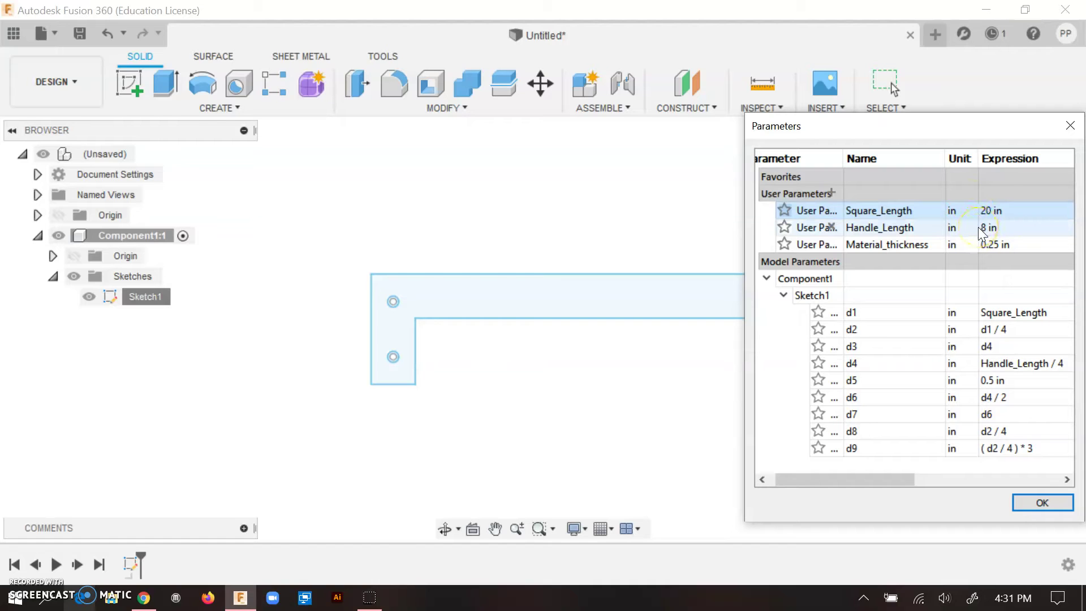
pyautogui.moveTo(744, 249); pyautogui.dragTo(647, 279)
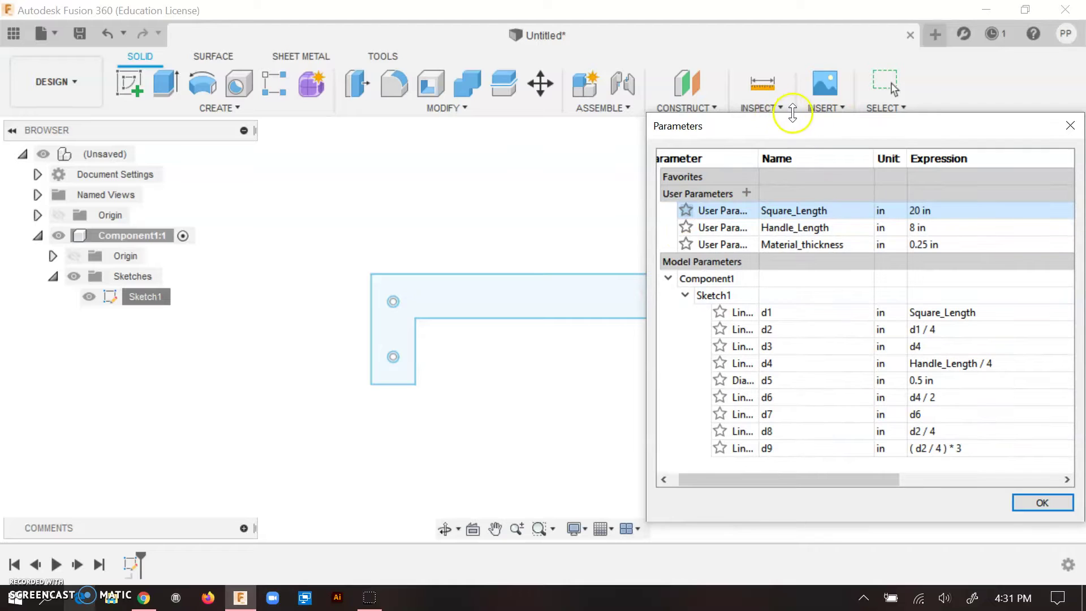
pyautogui.moveTo(834, 131); pyautogui.dragTo(799, 81)
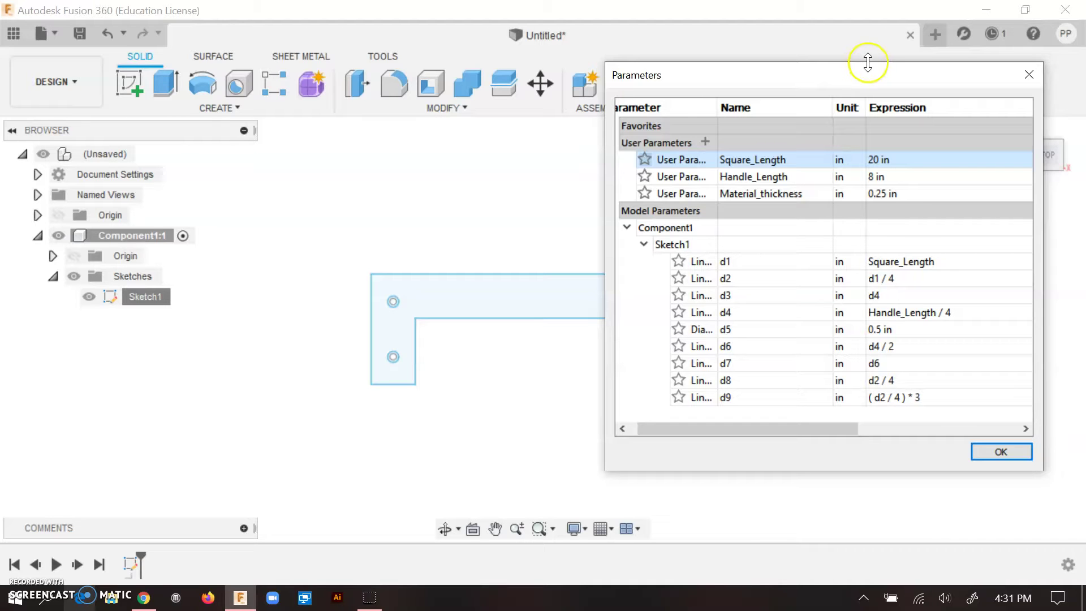
pyautogui.moveTo(1044, 259)
pyautogui.mouseDown()
pyautogui.moveTo(993, 269)
pyautogui.moveTo(1057, 264)
pyautogui.mouseUp()
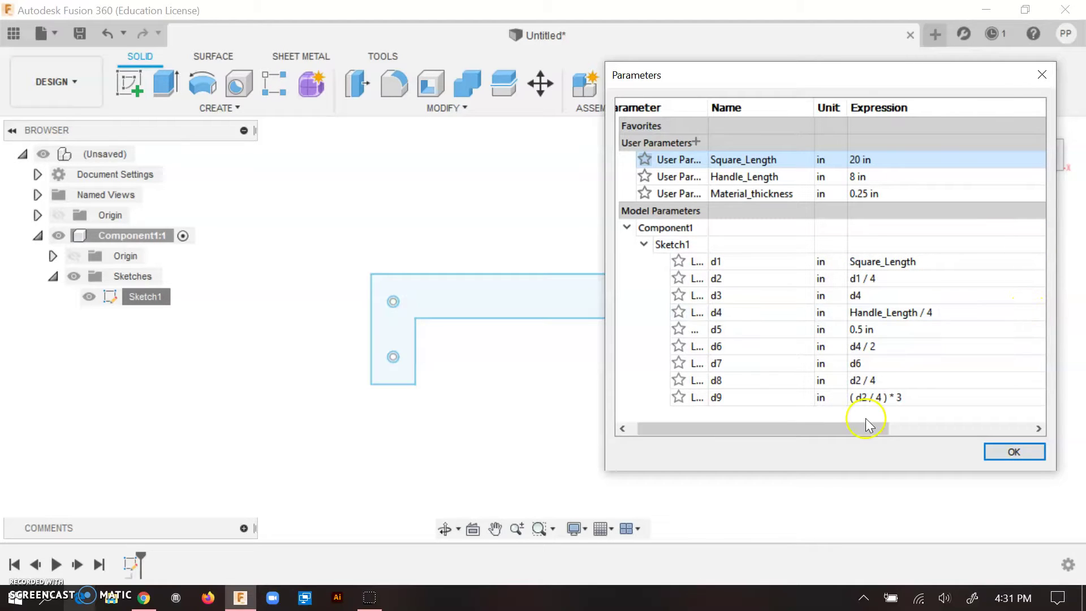
pyautogui.moveTo(846, 430); pyautogui.dragTo(809, 440)
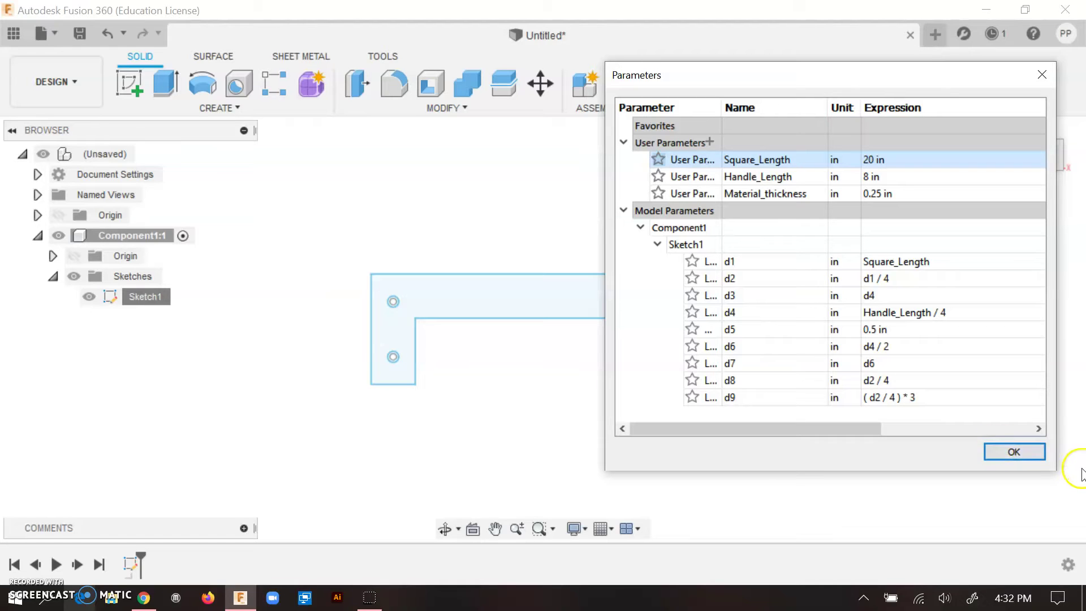
pyautogui.click(1013, 453)
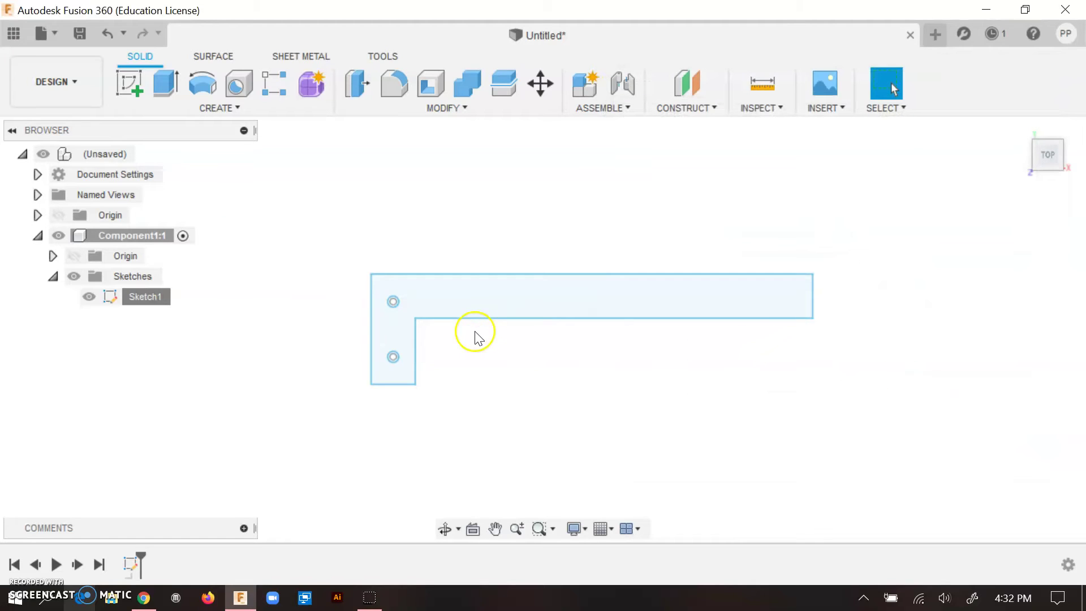
pyautogui.click(378, 290)
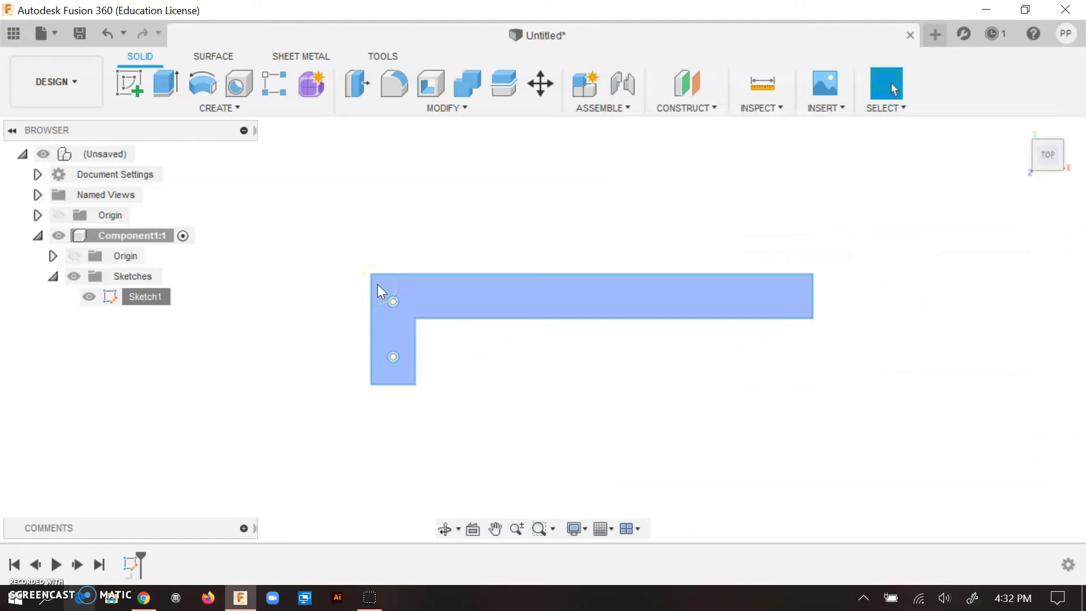
pyautogui.click(379, 286)
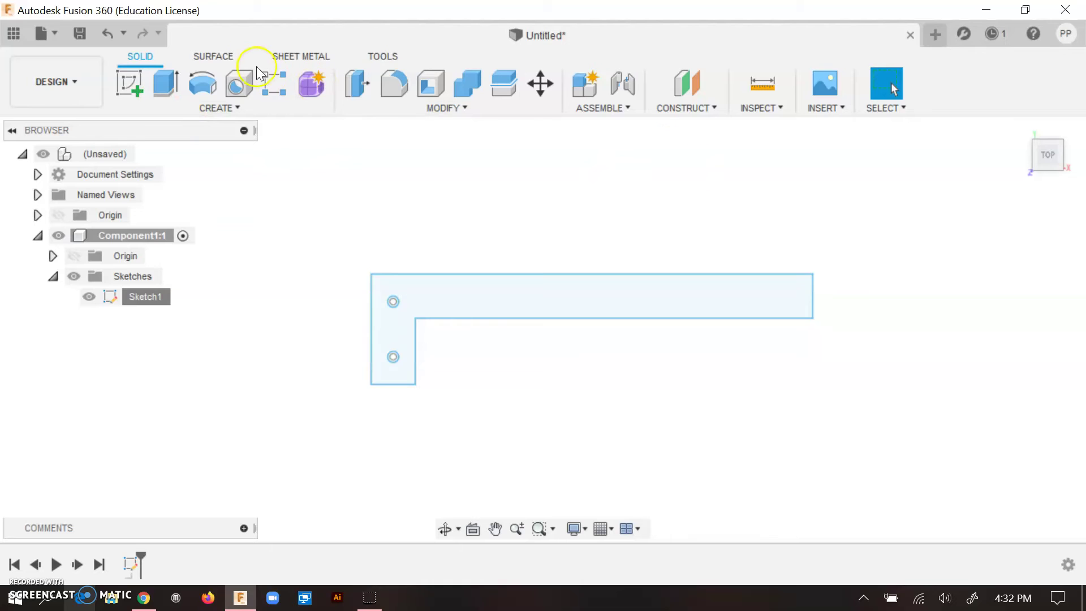
# - Export the design as a Fusion 360 archive (*.f3d), naming the file with the author's full name followed by "Carpenter square"
pyautogui.click(42, 34)
pyautogui.click(72, 250)
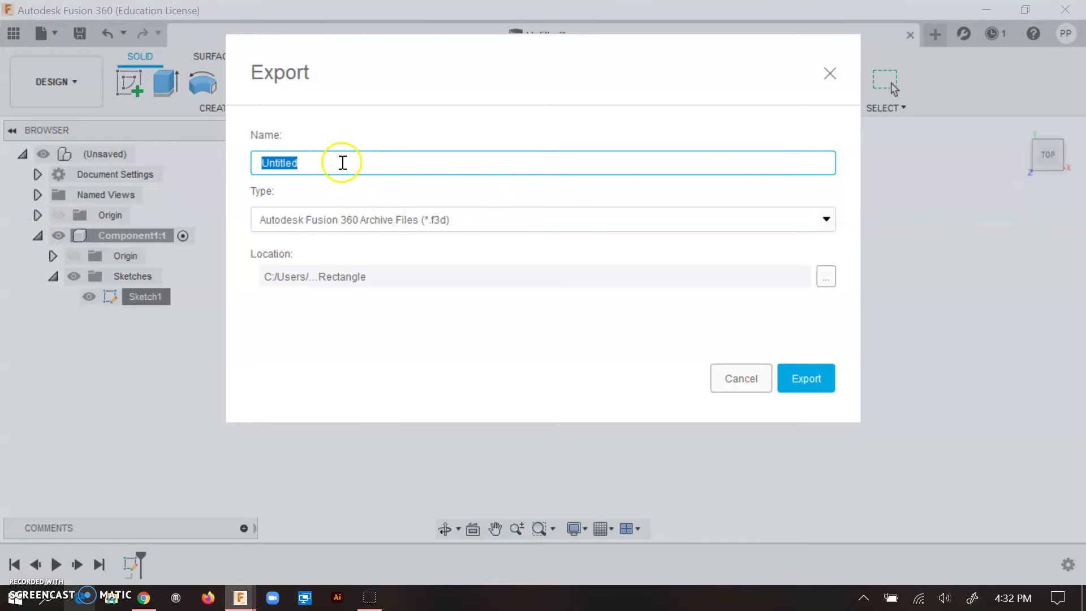
pyautogui.write('Plowman, Phillip')
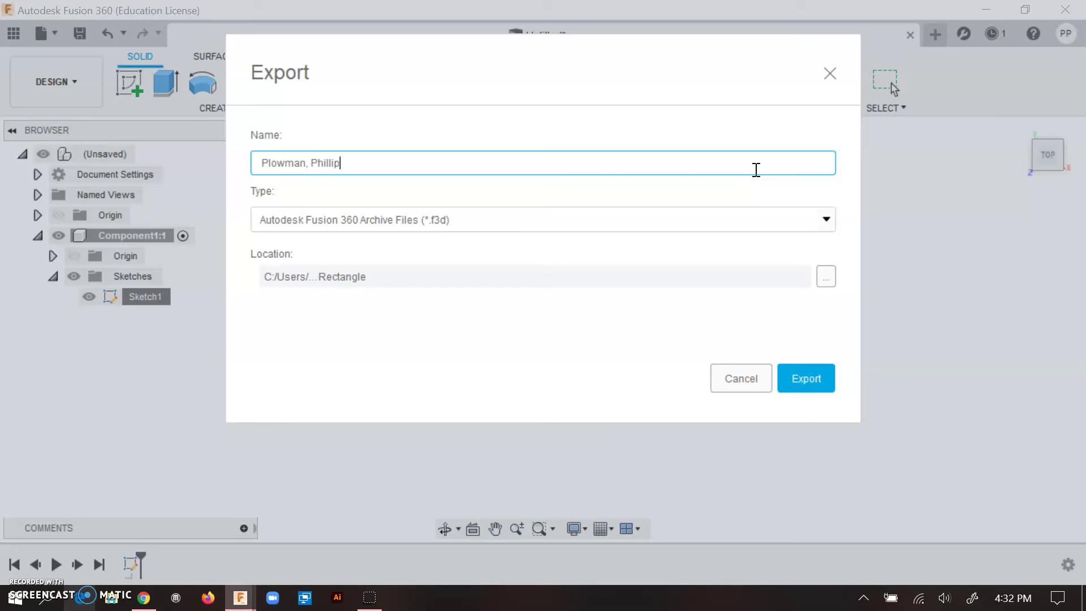
pyautogui.write('e` Cartpenter')
pyautogui.press('BackSpace')
pyautogui.press('BackSpace')
pyautogui.press('BackSpace')
pyautogui.press('BackSpace')
pyautogui.press('BackSpace')
pyautogui.press('BackSpace')
pyautogui.write('pernter')
pyautogui.press('BackSpace')
pyautogui.press('BackSpace')
pyautogui.press('BackSpace')
pyautogui.press('BackSpace')
pyautogui.write('nter square')
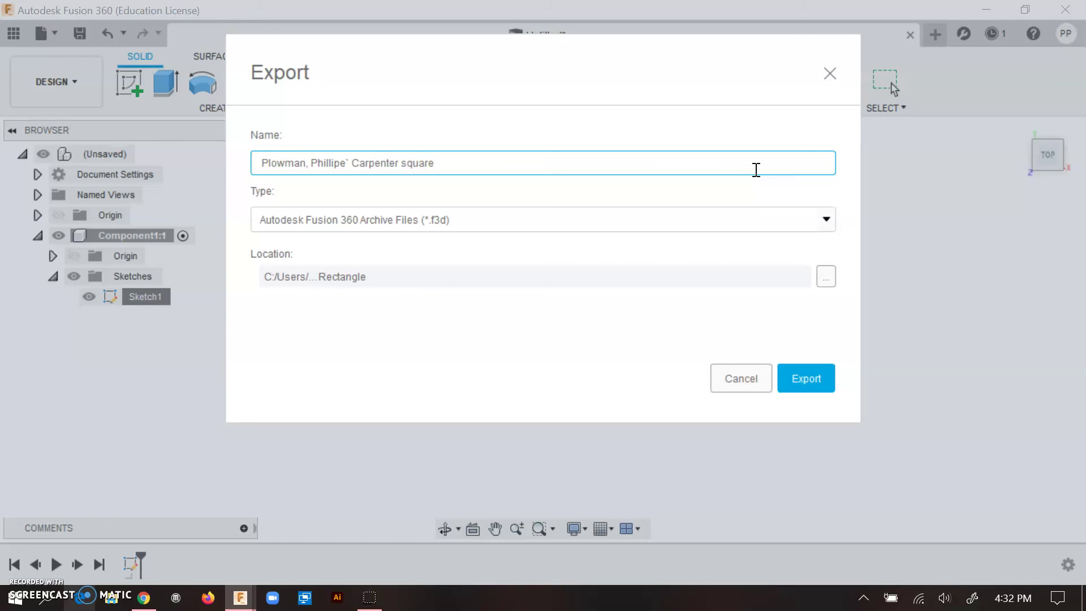